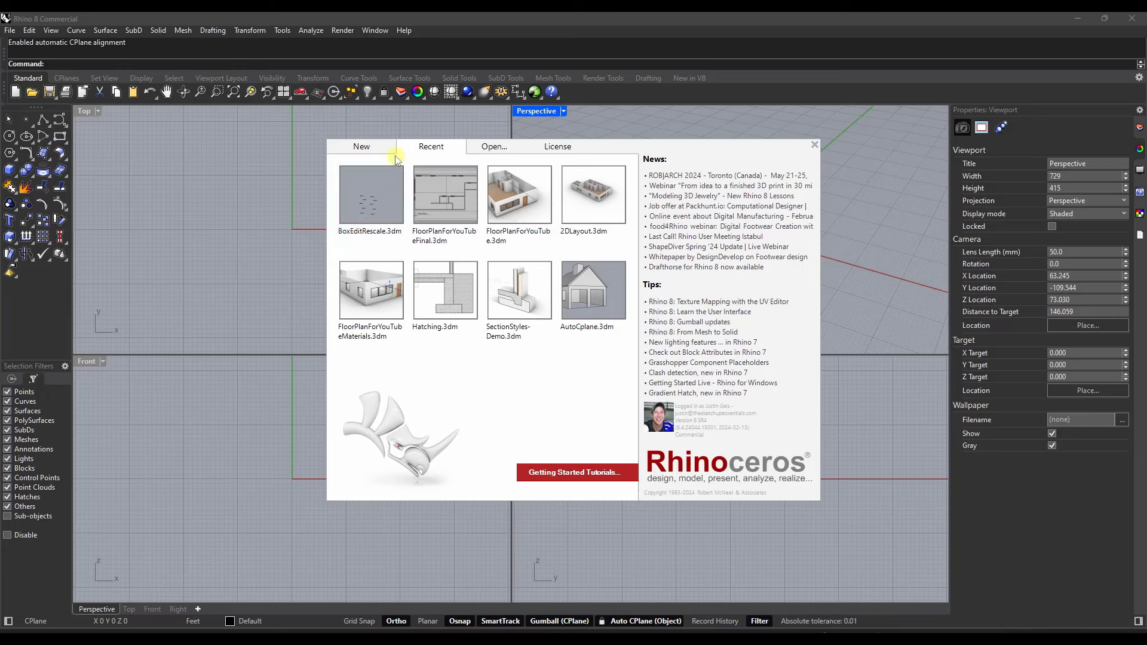
Create a new model from the Large Objects - Feet, Feet & Inches template
click(370, 148)
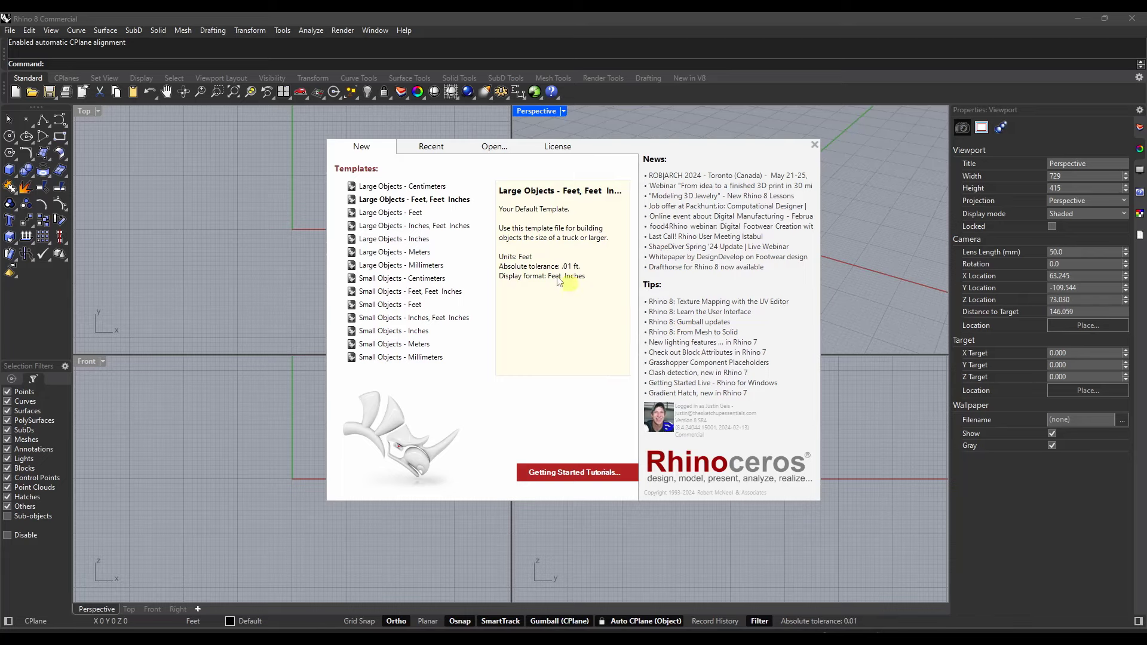
click(440, 202)
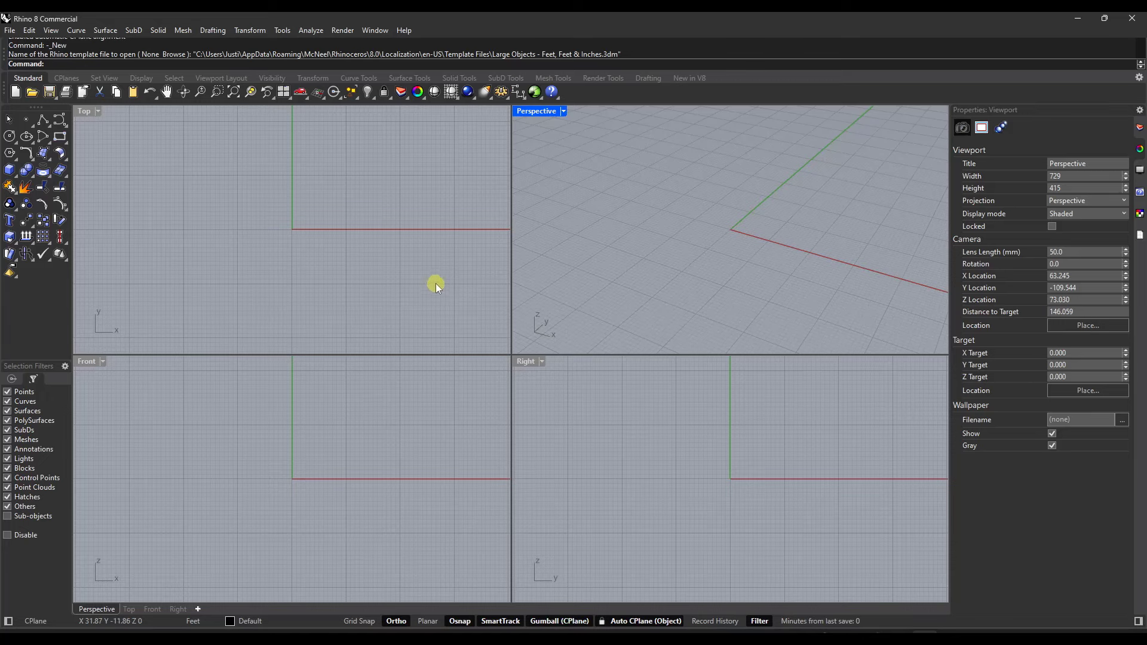
Open the Appearance color settings in the document properties
click(9, 31)
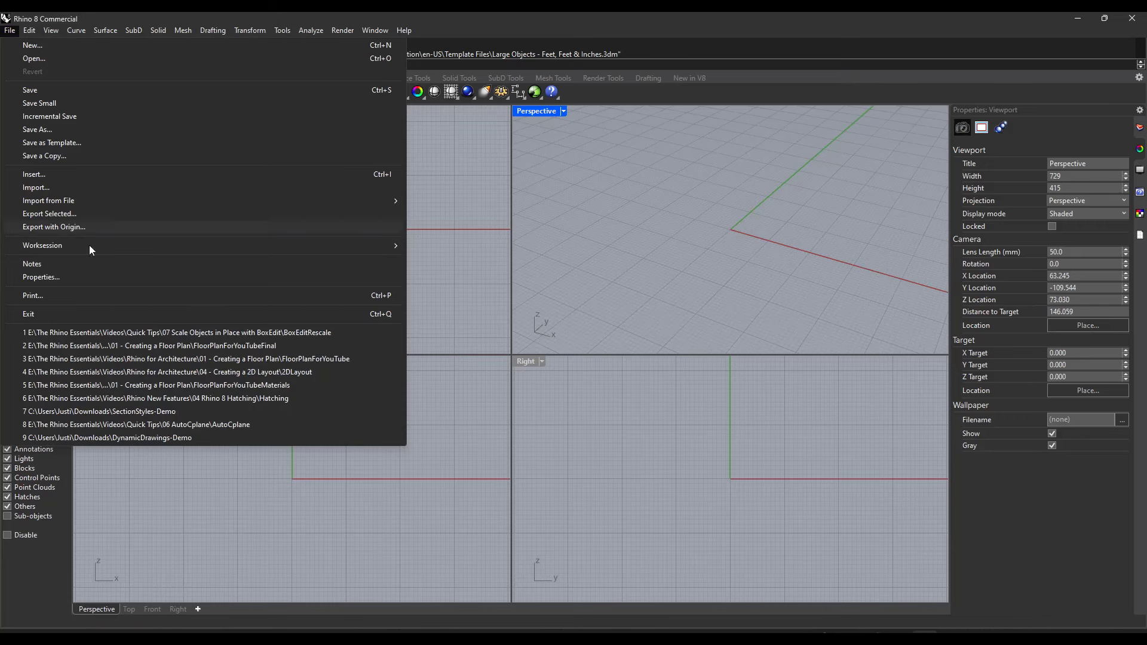
click(80, 279)
click(466, 329)
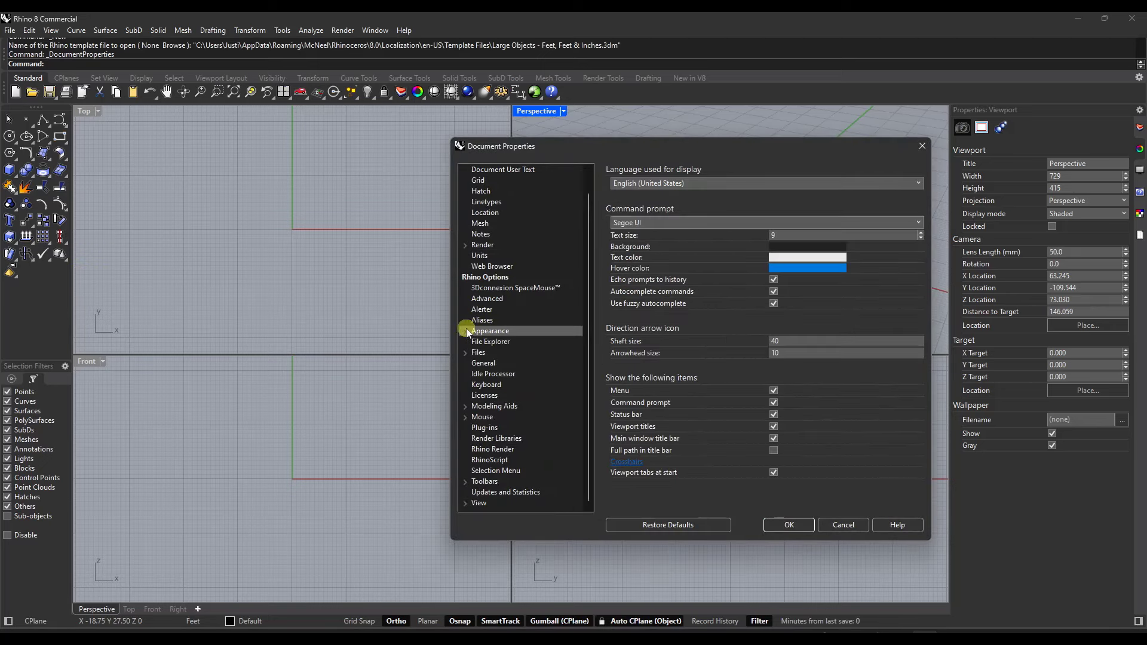
click(466, 331)
click(487, 341)
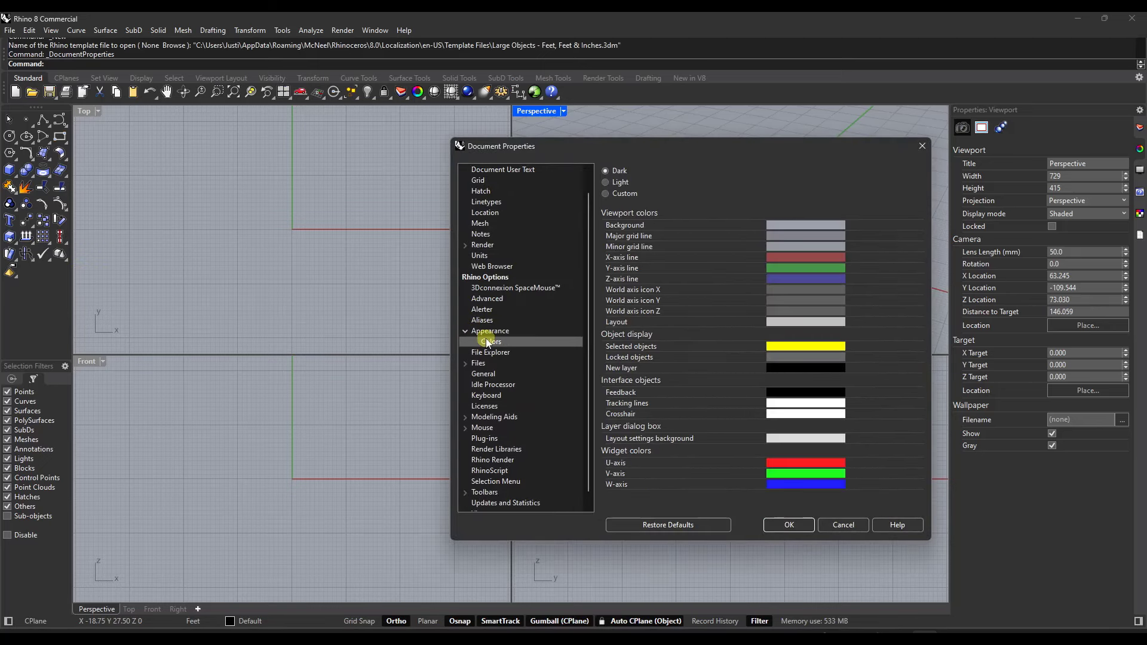
Try the Light and Custom interface color schemes, return to Dark and accept the settings
click(605, 183)
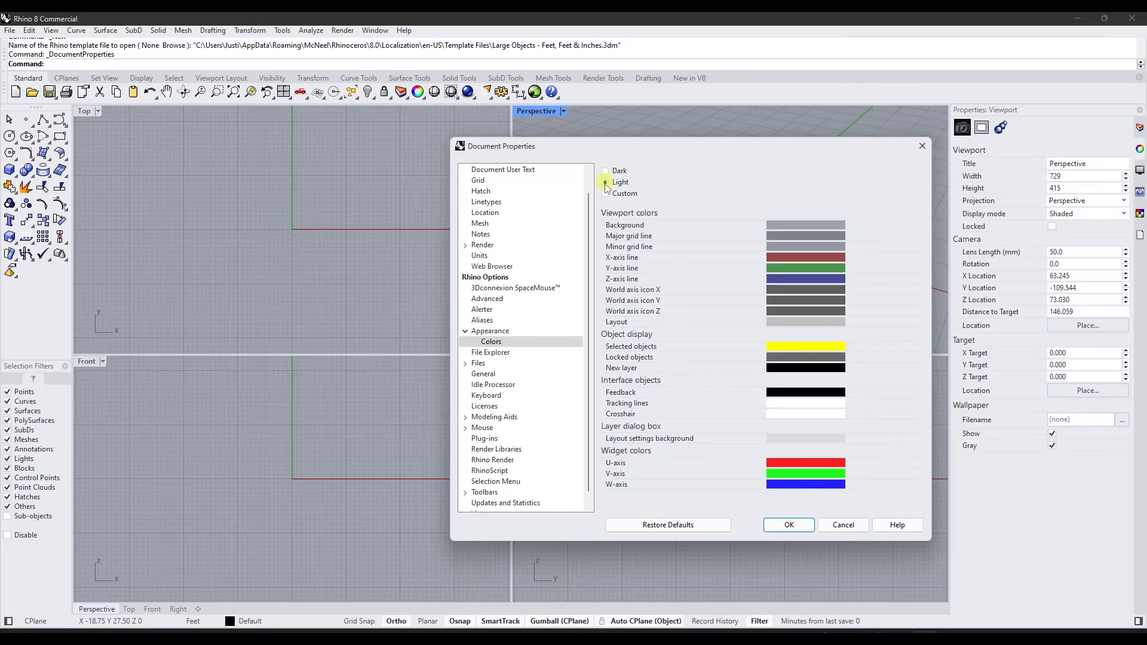
click(606, 171)
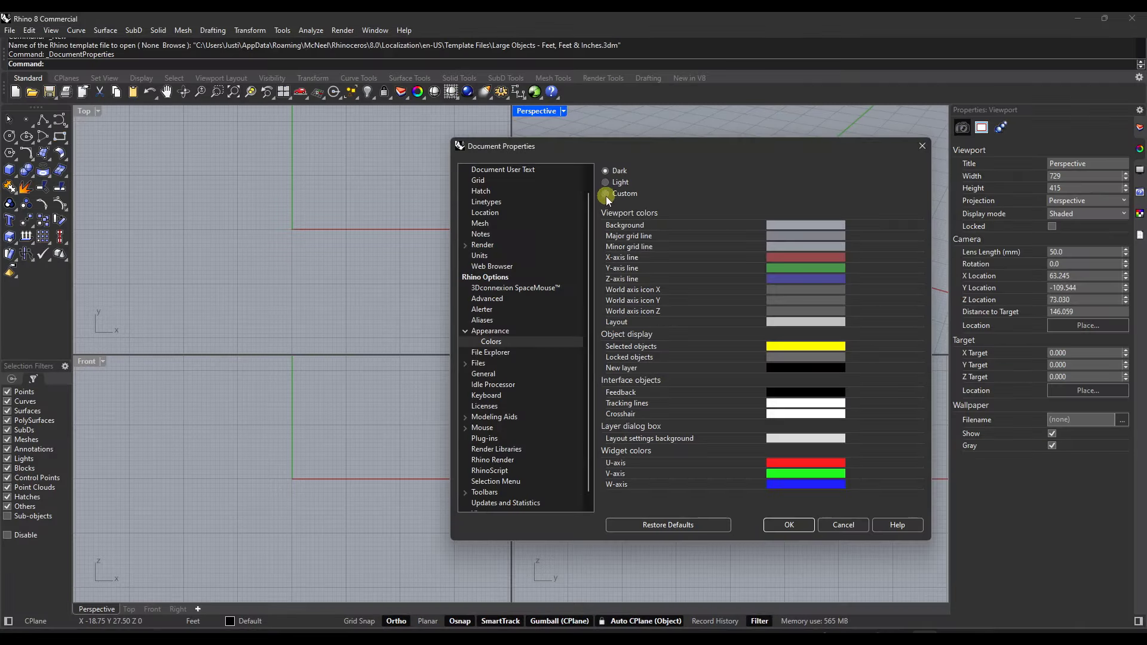
click(606, 194)
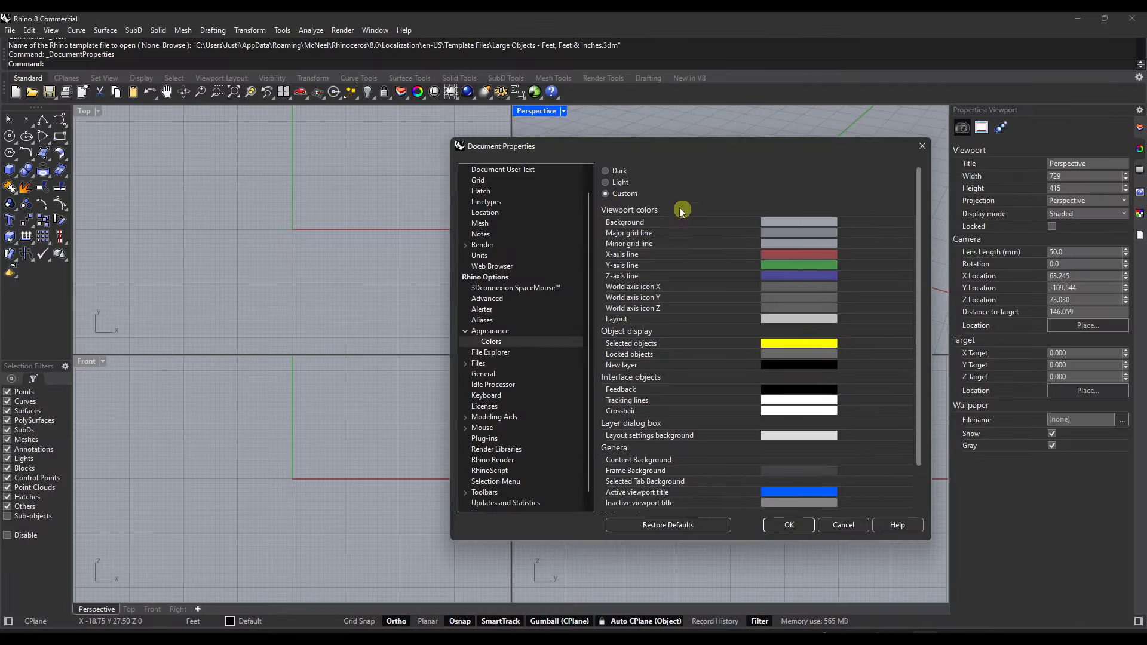
click(606, 172)
click(787, 525)
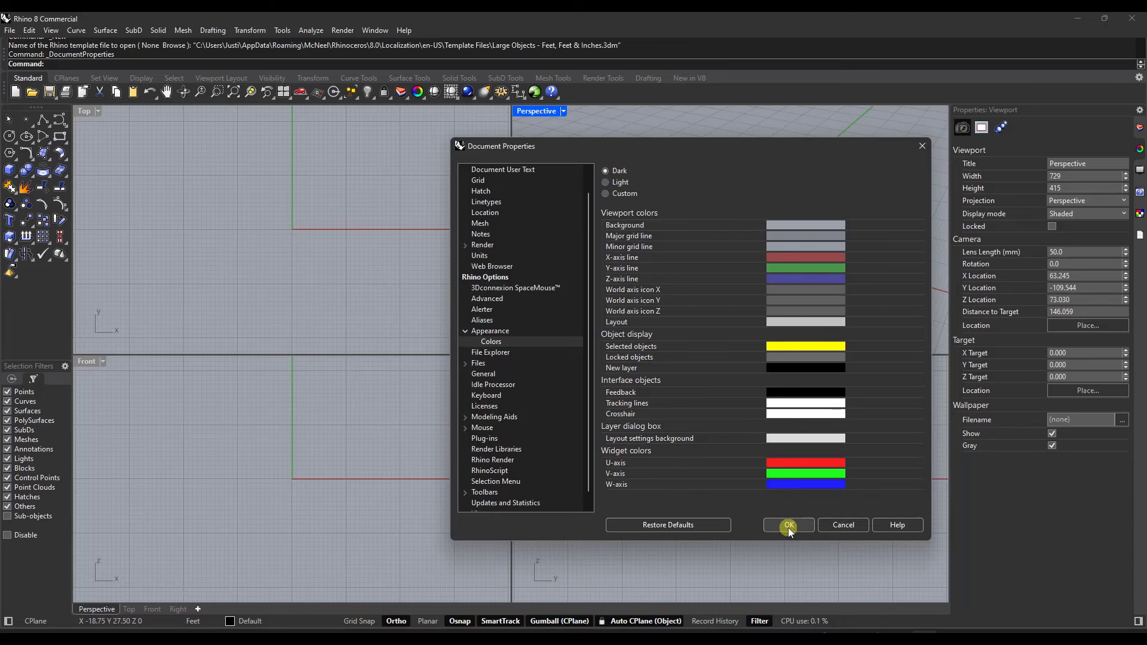
click(787, 526)
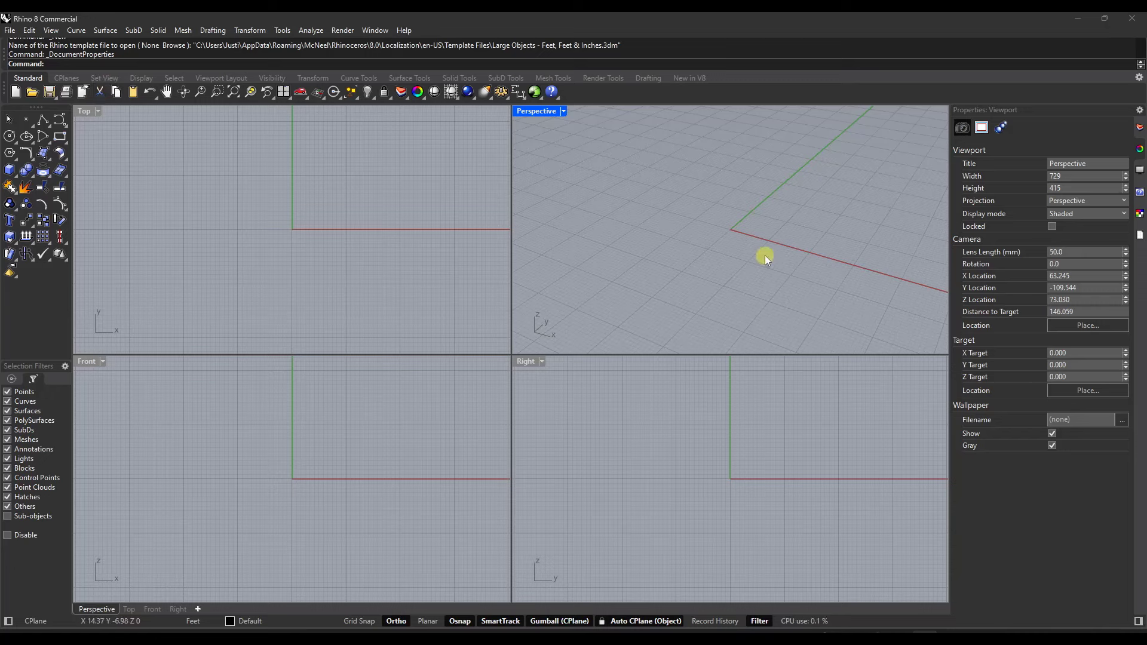
click(10, 31)
mouse_move(46, 31)
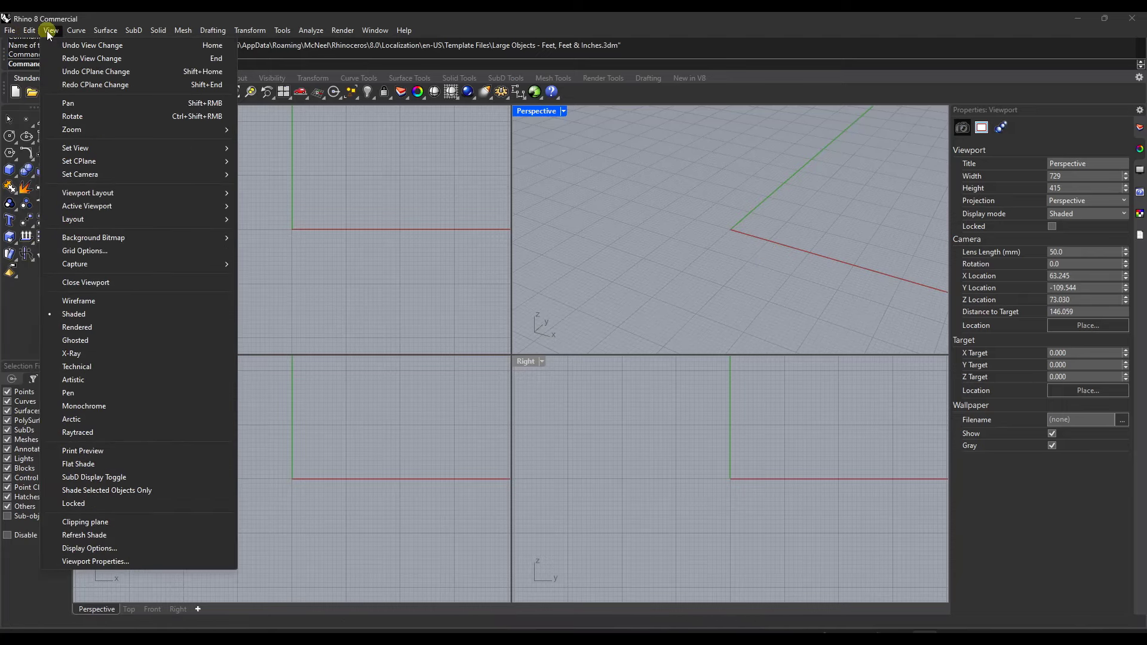
mouse_move(159, 34)
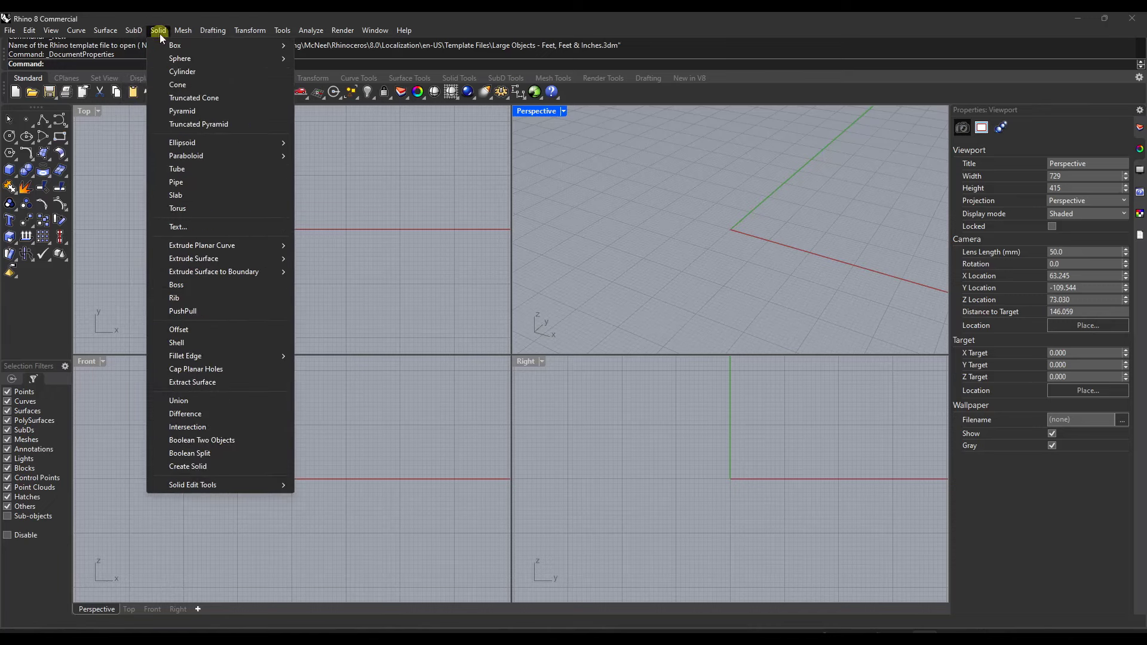
mouse_move(300, 34)
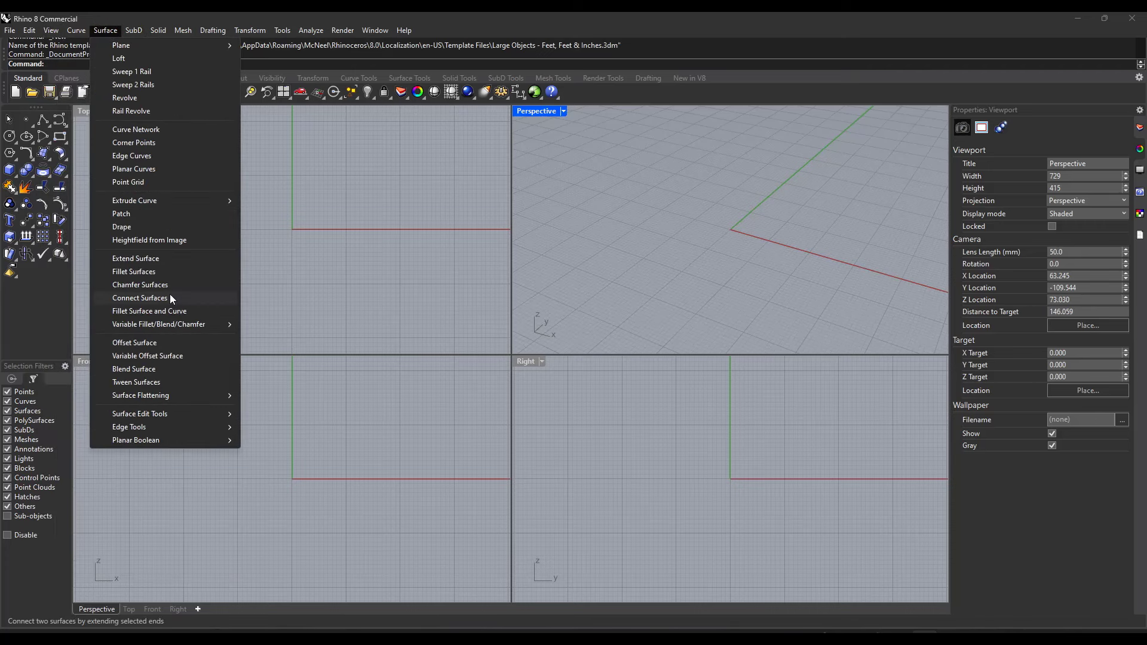
click(355, 220)
click(374, 184)
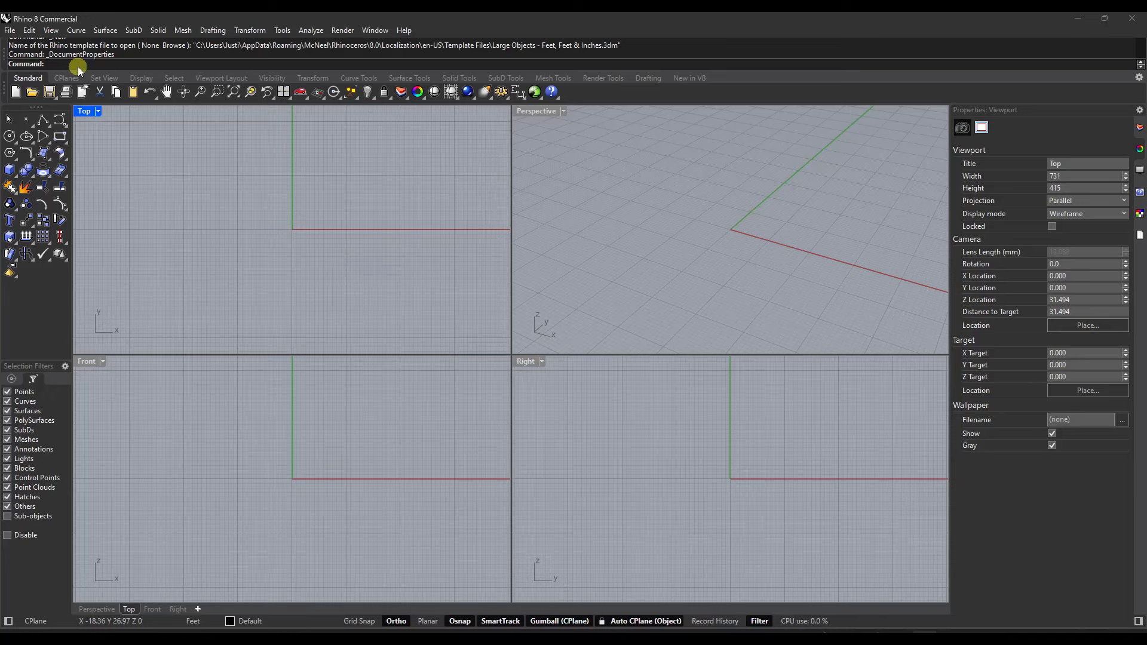
Draw a straight line in the Perspective view from near the origin in the direction of the green Y axis
key(Return)
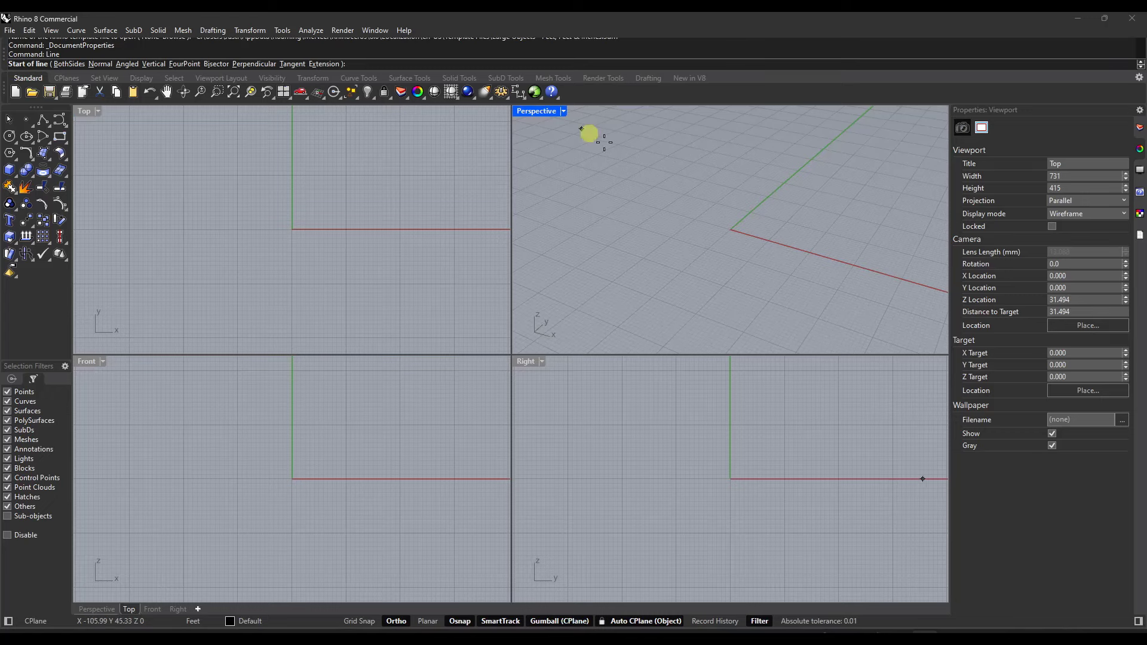
click(732, 230)
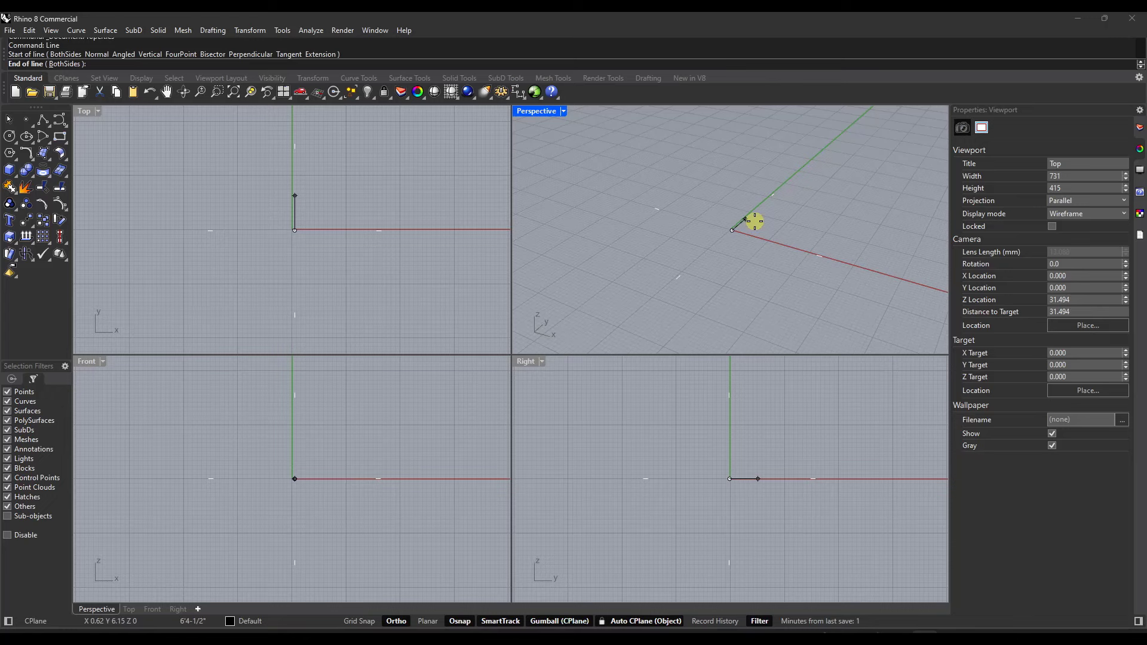
click(805, 173)
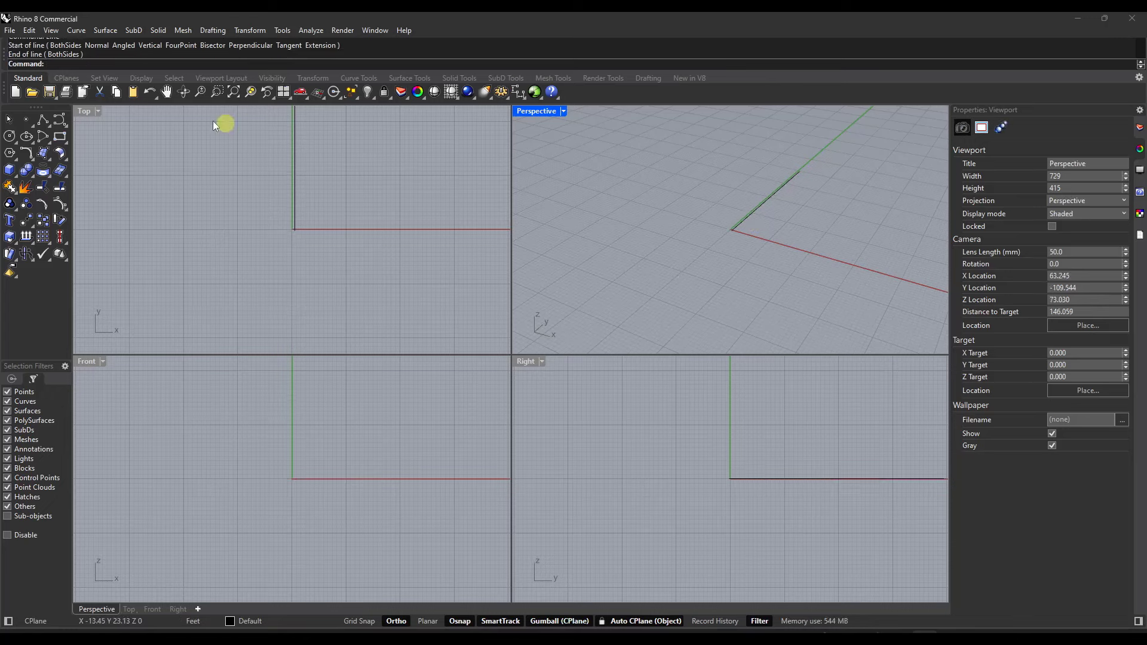
Examine the tool sets for CPlanes, Set View, Display, Select, Viewport Layout, Visibility, Transform and Curve Tools
click(66, 79)
click(104, 78)
click(141, 79)
click(173, 79)
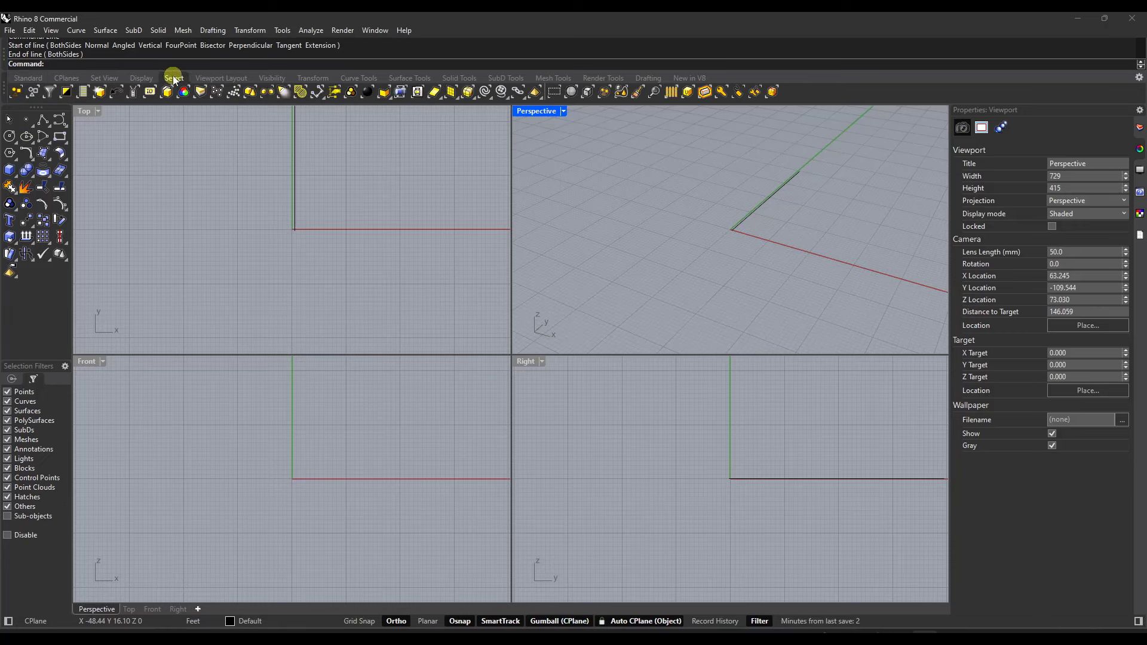
click(221, 78)
click(272, 79)
click(312, 79)
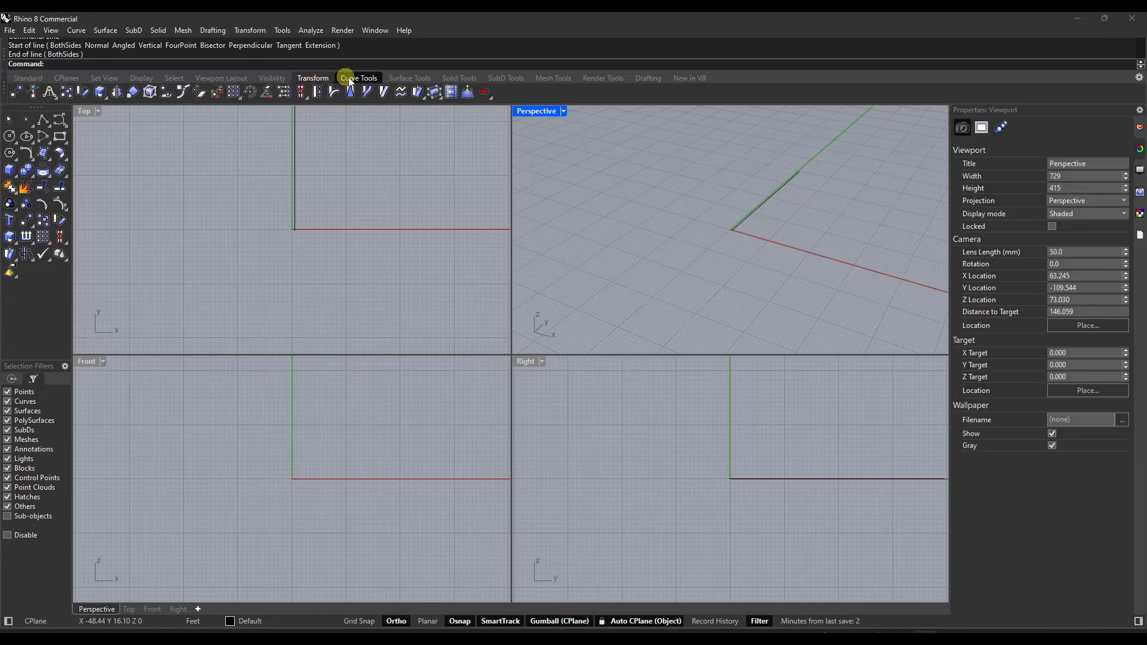
click(357, 78)
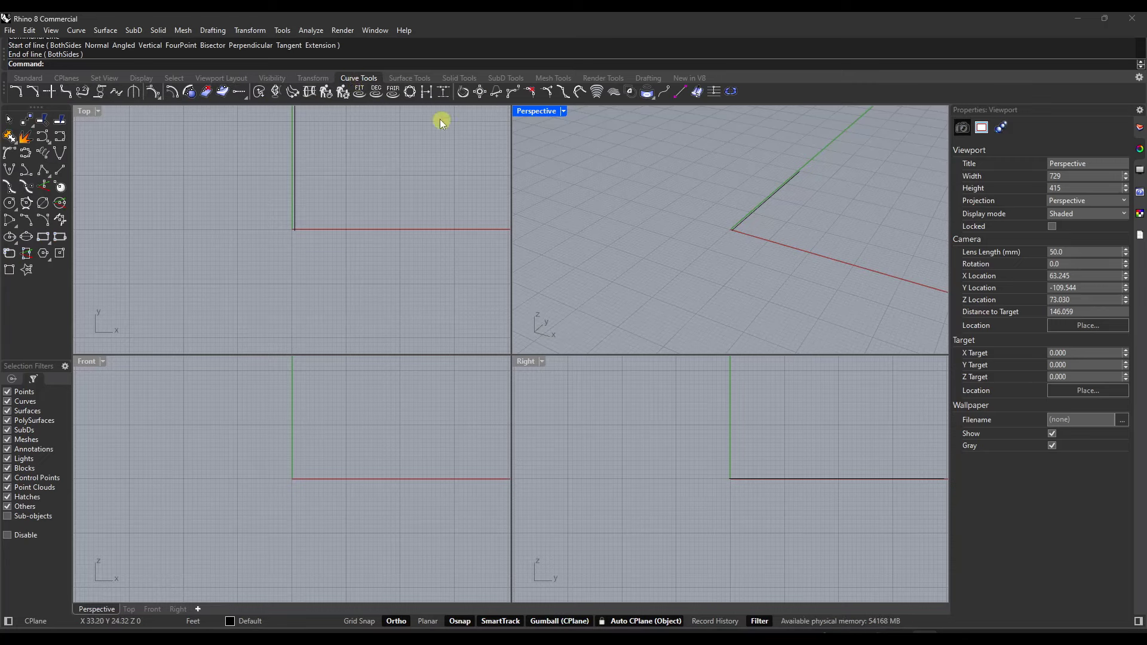
click(16, 94)
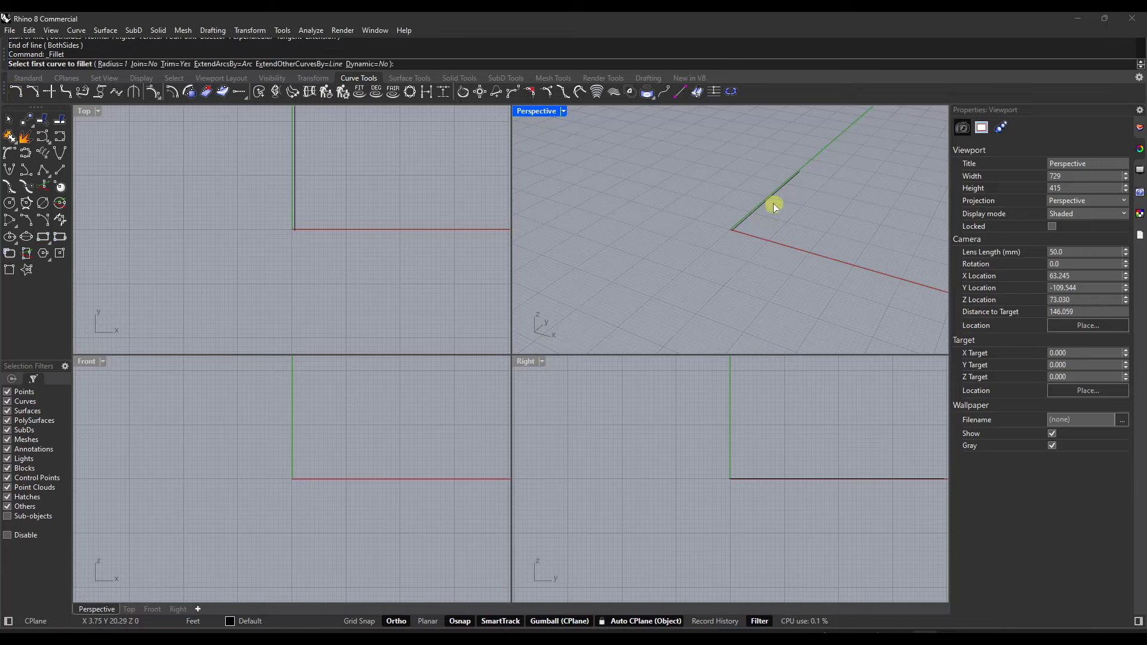
key(Escape)
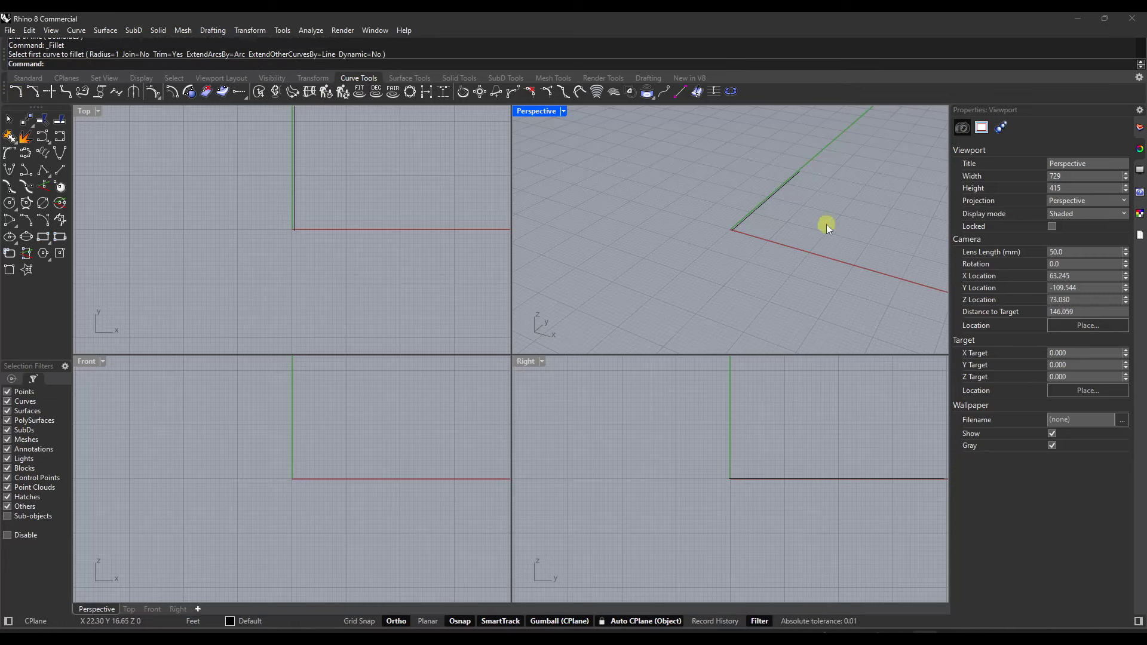
click(29, 79)
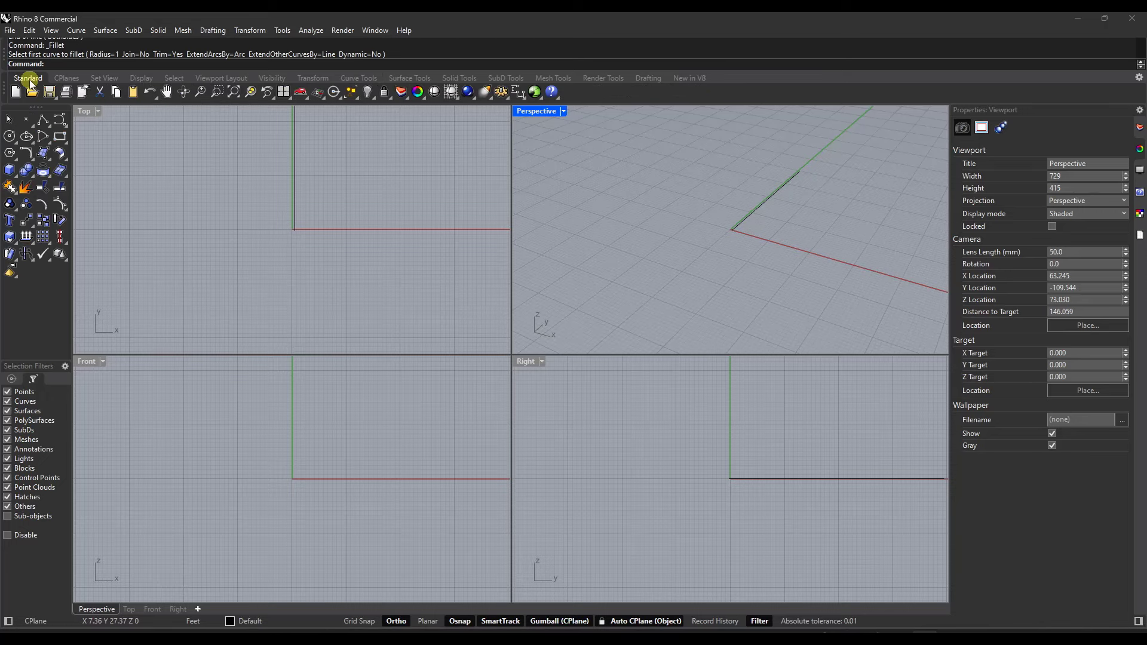
Move the line from its endpoint near the origin a short distance in the negative X direction
click(328, 80)
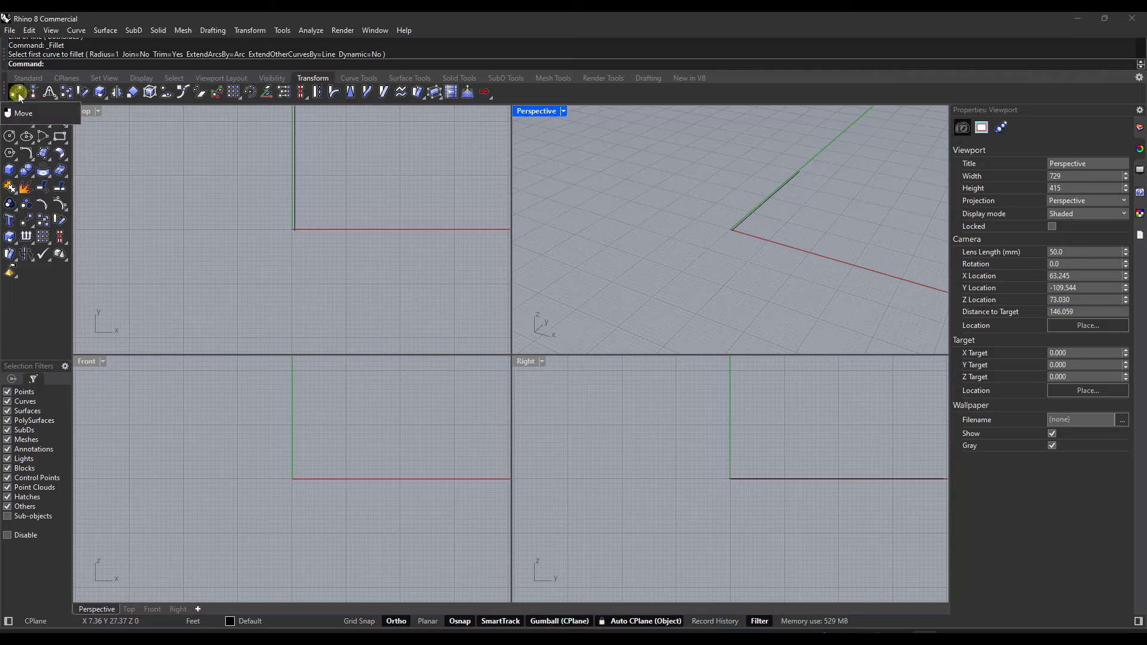
click(18, 94)
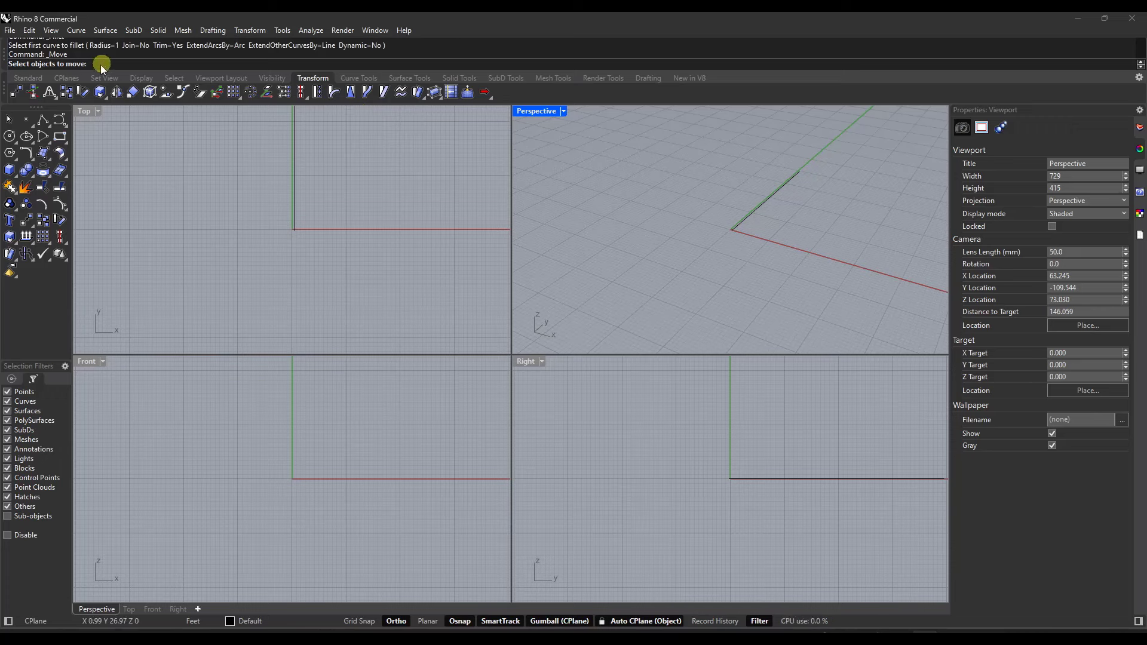
click(761, 210)
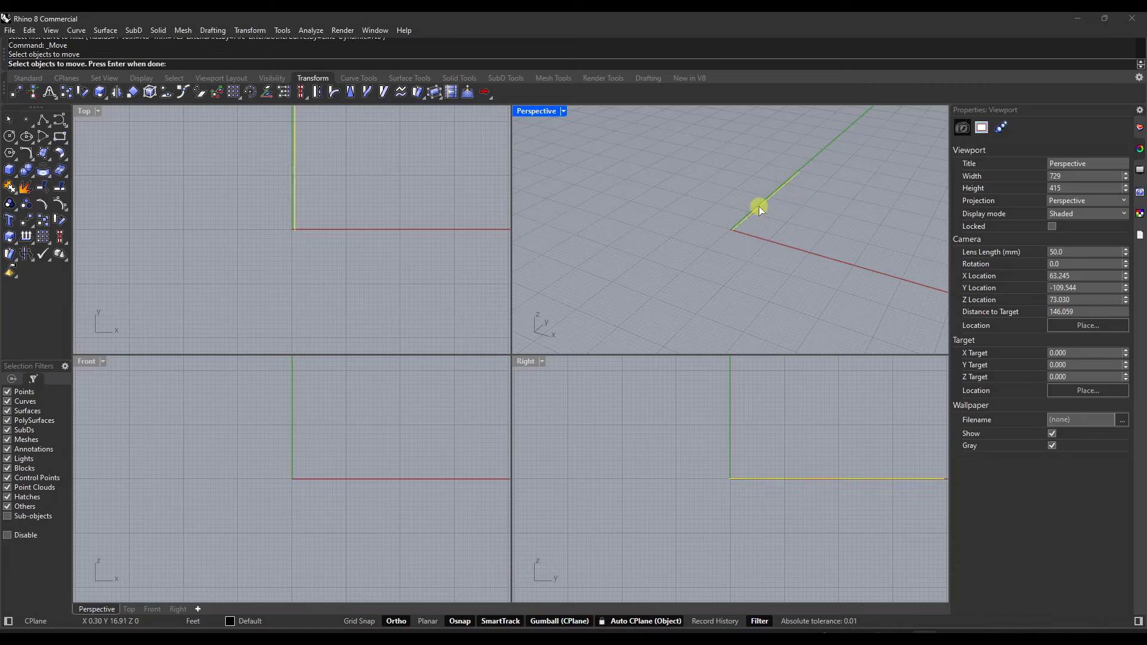
key(Return)
click(731, 229)
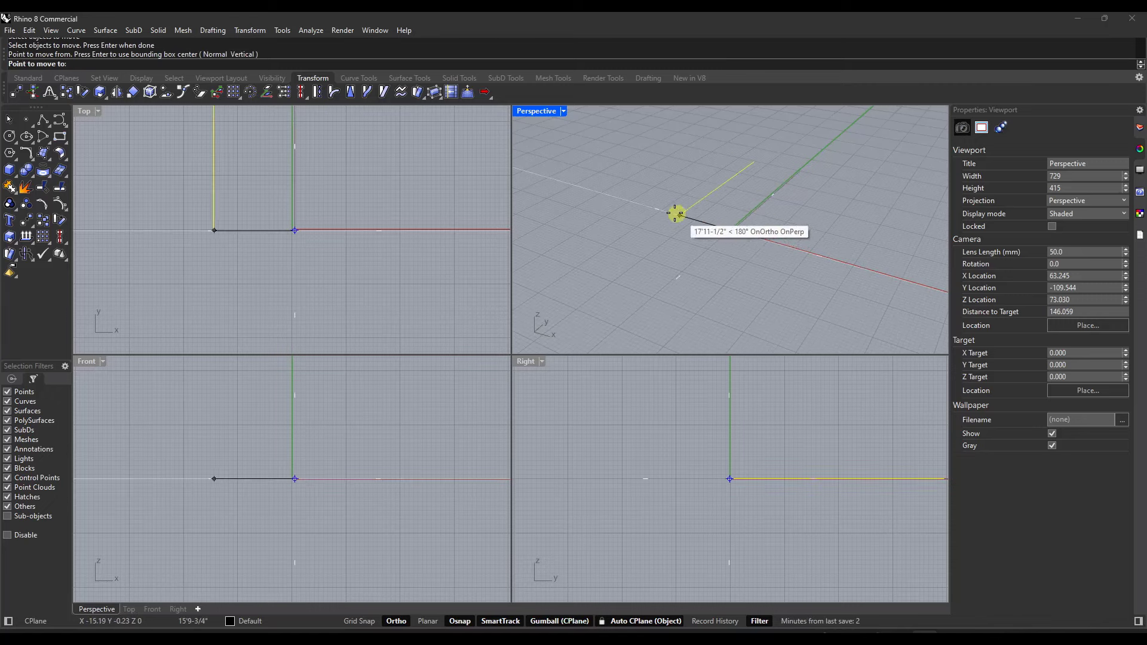
click(708, 223)
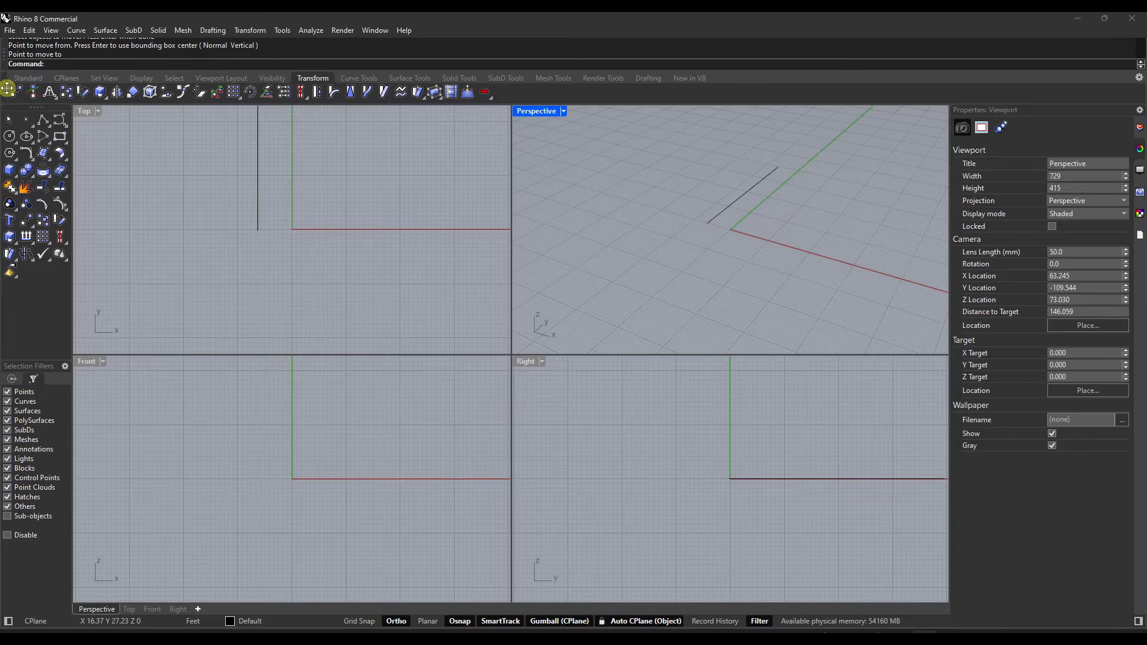
drag(7, 89, 573, 60)
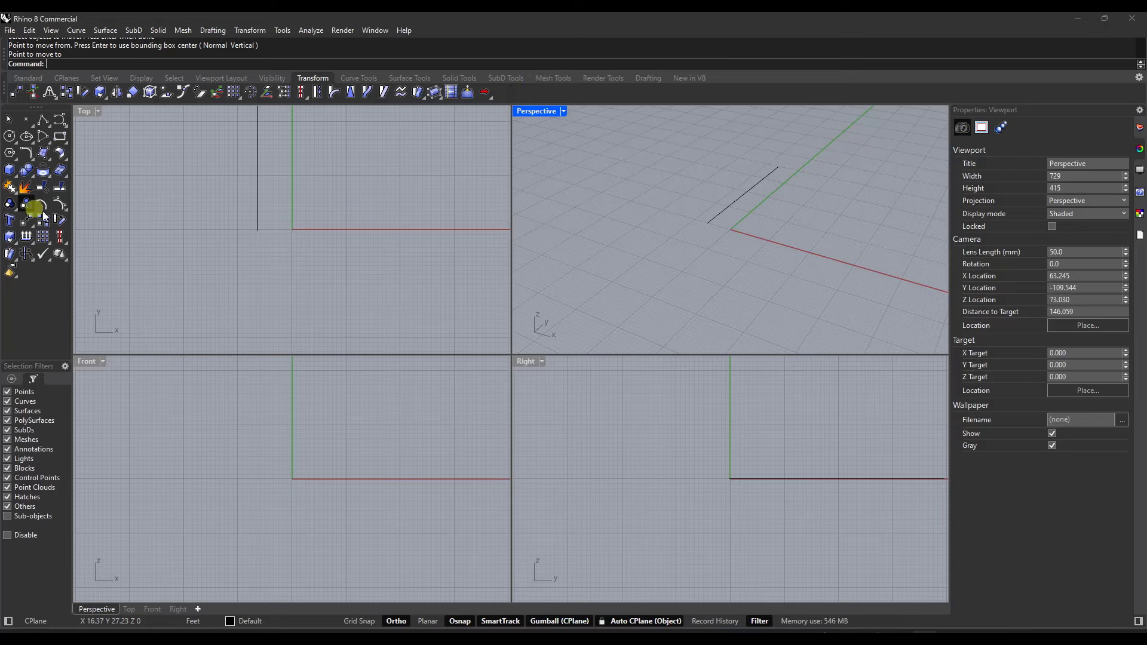
mouse_move(38, 108)
mouse_down()
mouse_move(525, 199)
mouse_move(33, 111)
mouse_up()
click(480, 228)
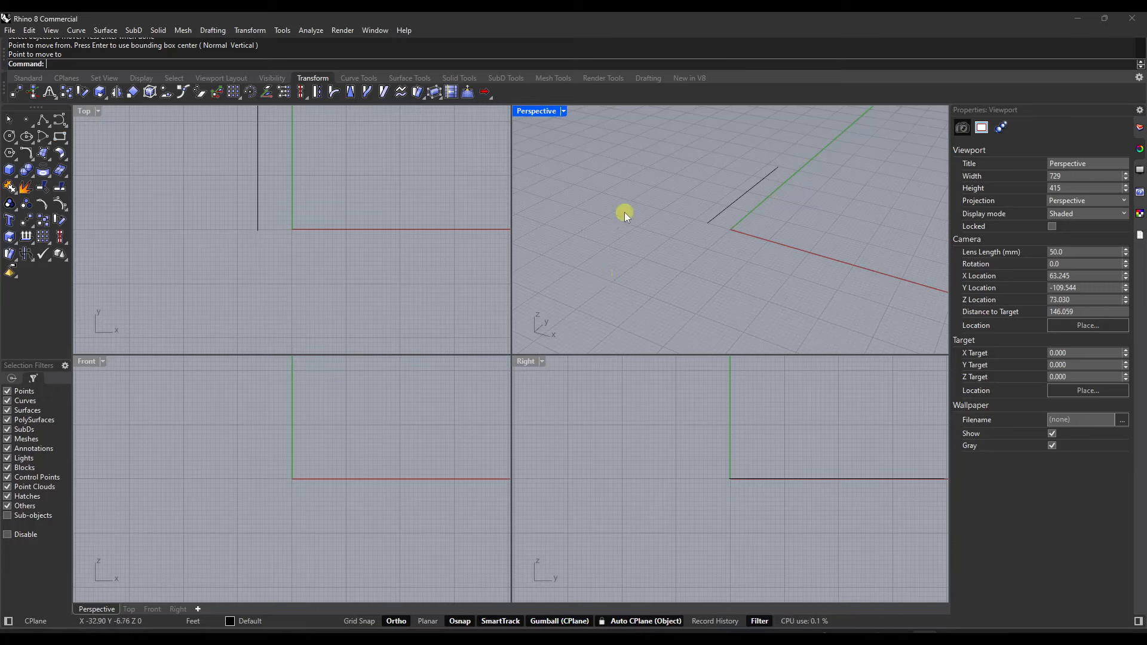
Show the list of available panels and try toggling the Environments and Properties panels on and off
right_click(731, 78)
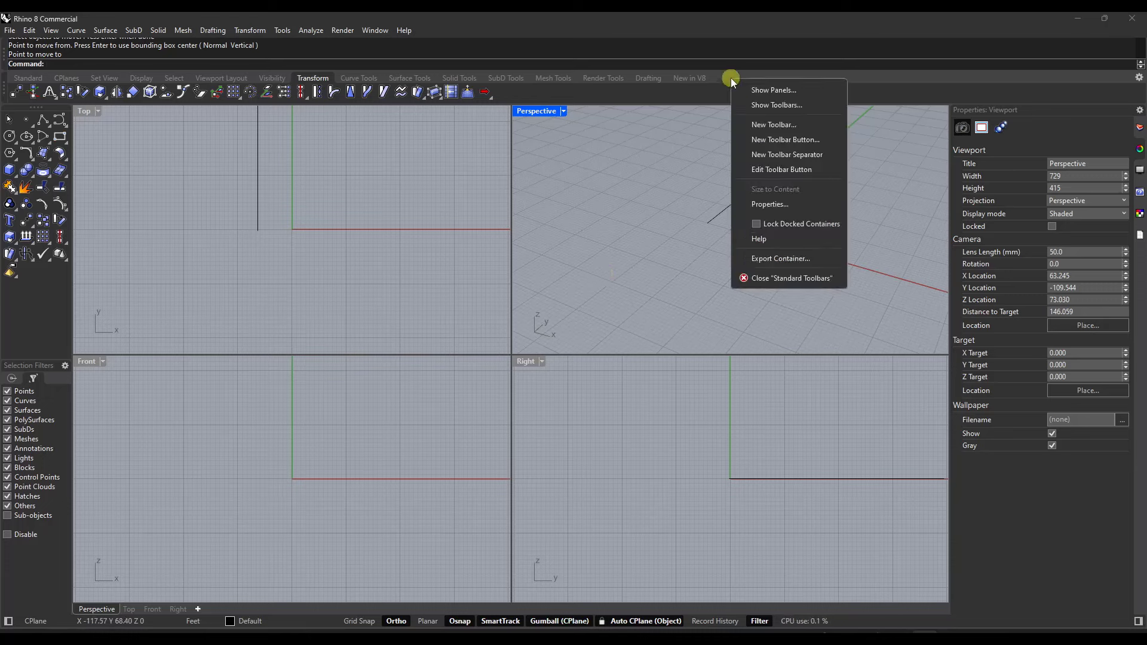
click(776, 91)
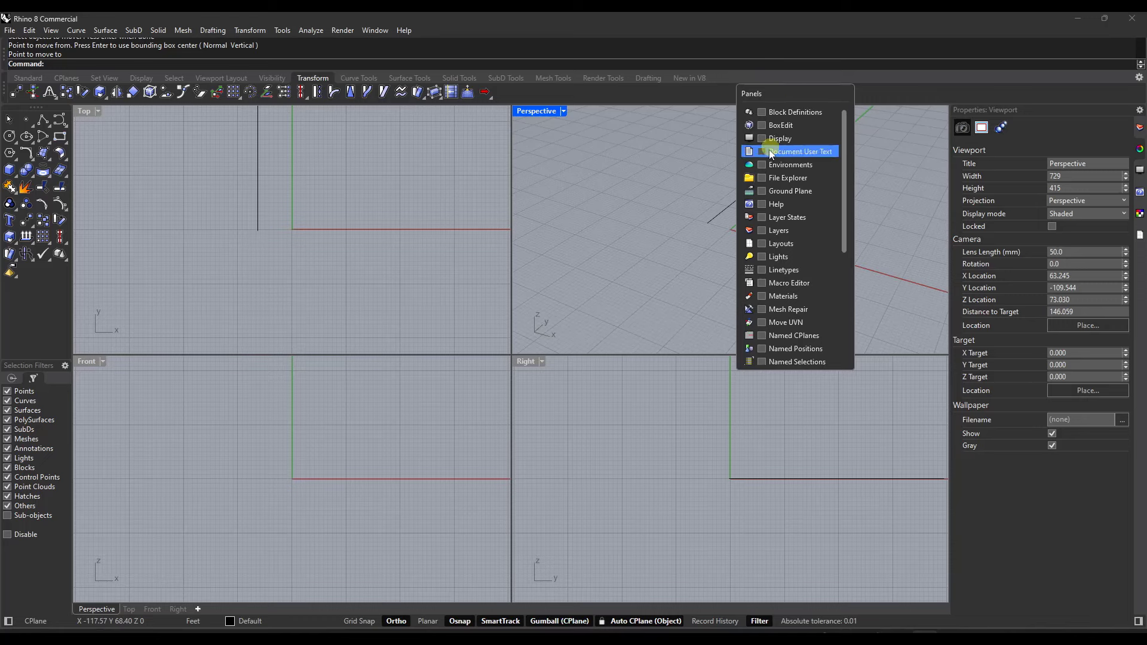
click(764, 167)
click(765, 167)
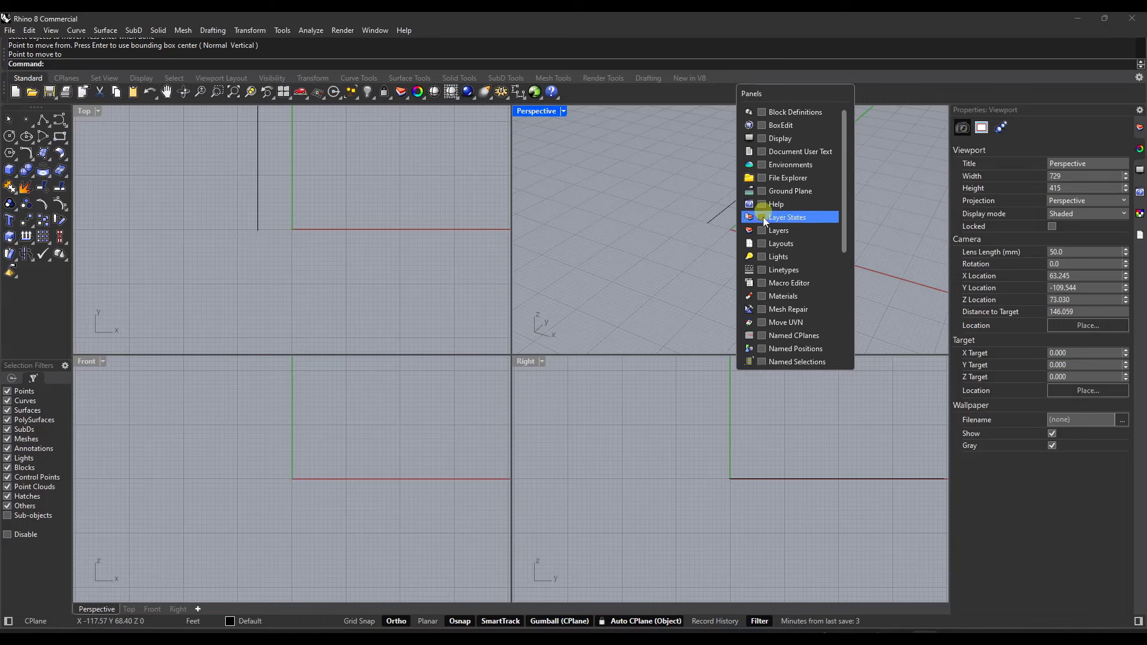
scroll(763, 217, down, 3)
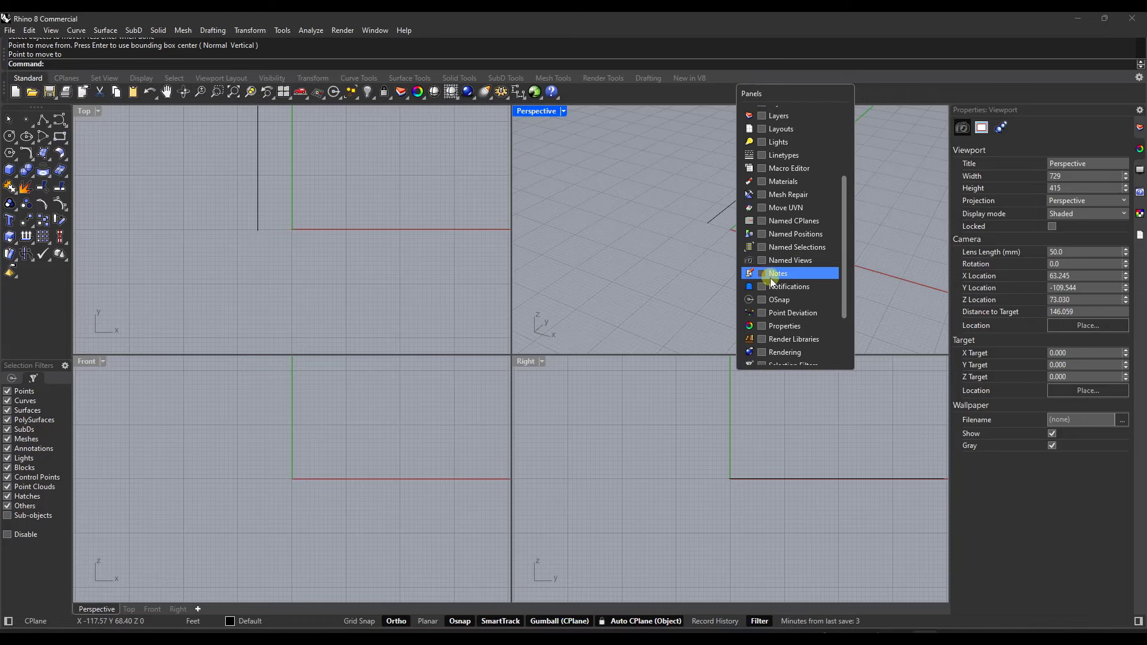
click(762, 326)
click(762, 326)
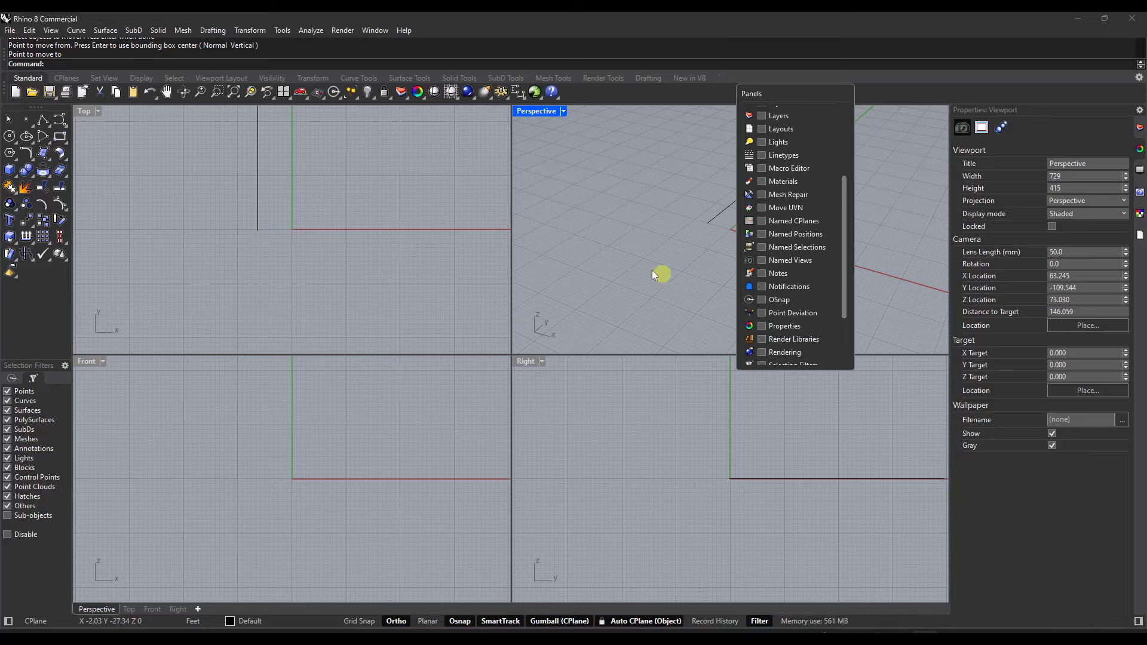
Show the list of available toolbars and try toggling the Animation Setup toolbar on and off
right_click(728, 80)
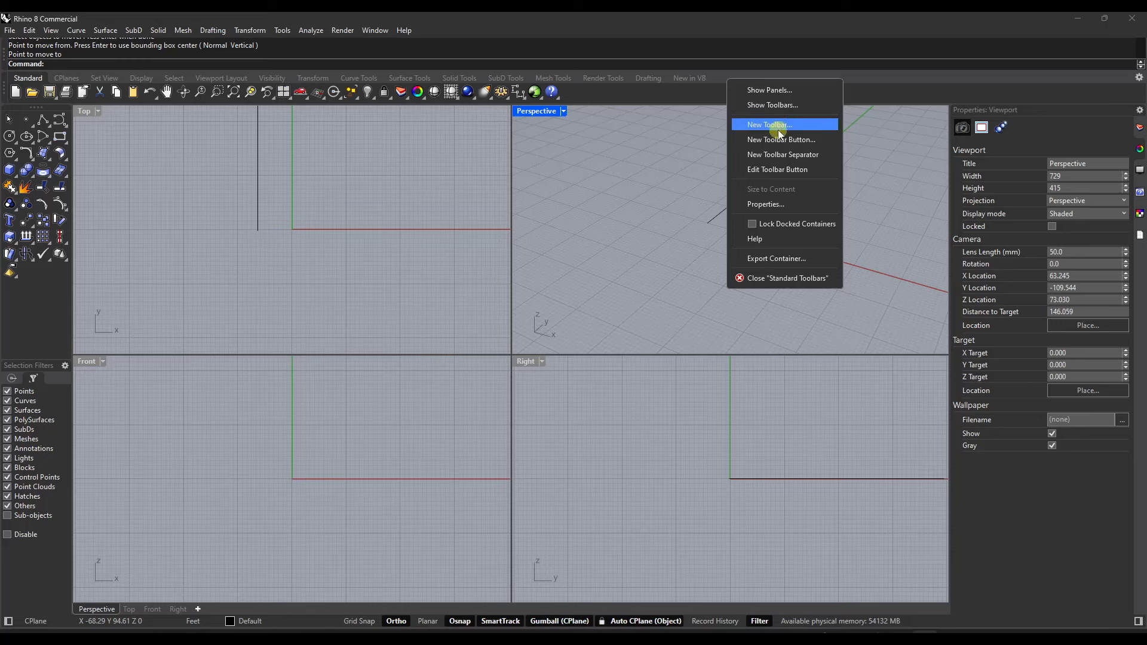
click(778, 106)
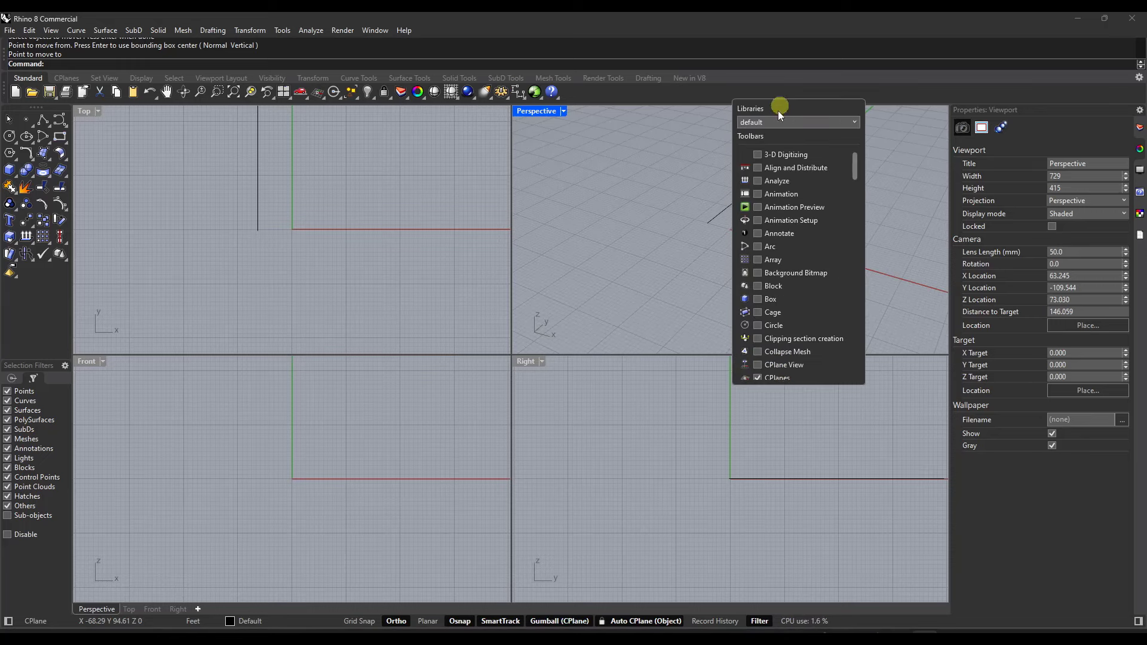
click(758, 221)
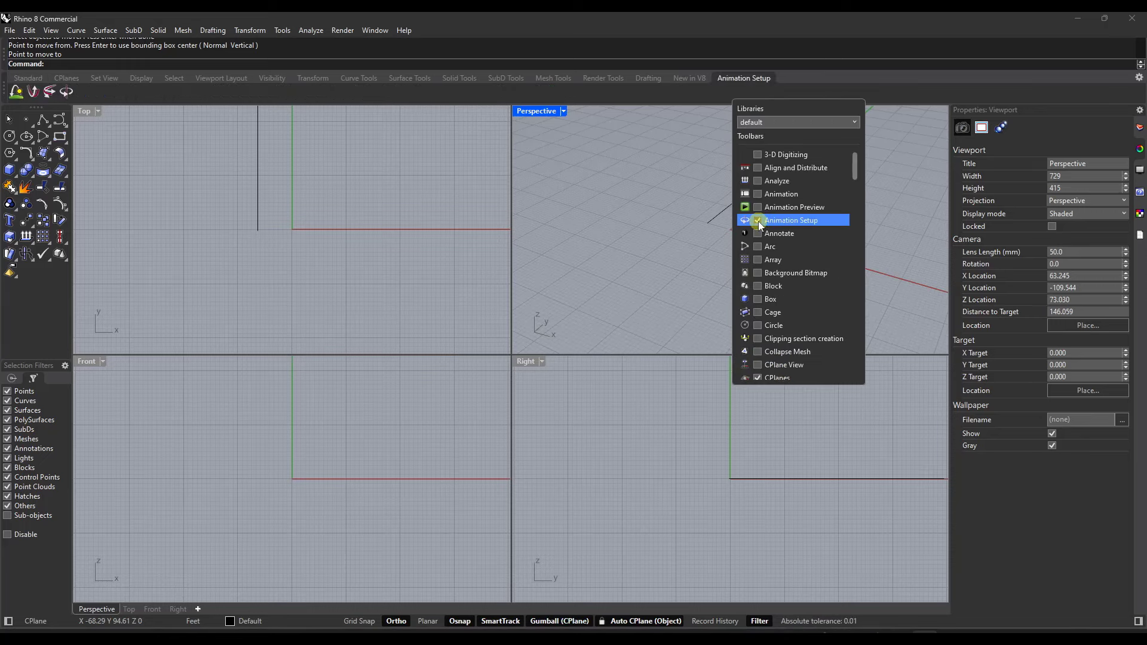
click(758, 221)
Try to create a new toolbar containing the 100mm camera, 17mm camera and 25mm camera commands
right_click(727, 91)
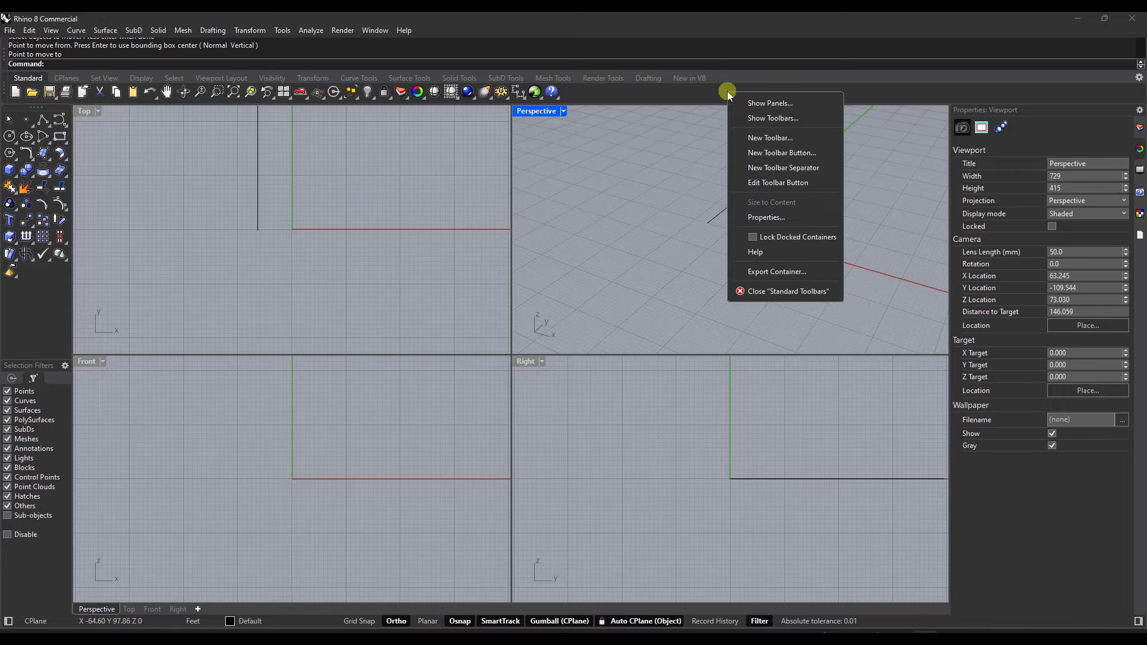
click(771, 138)
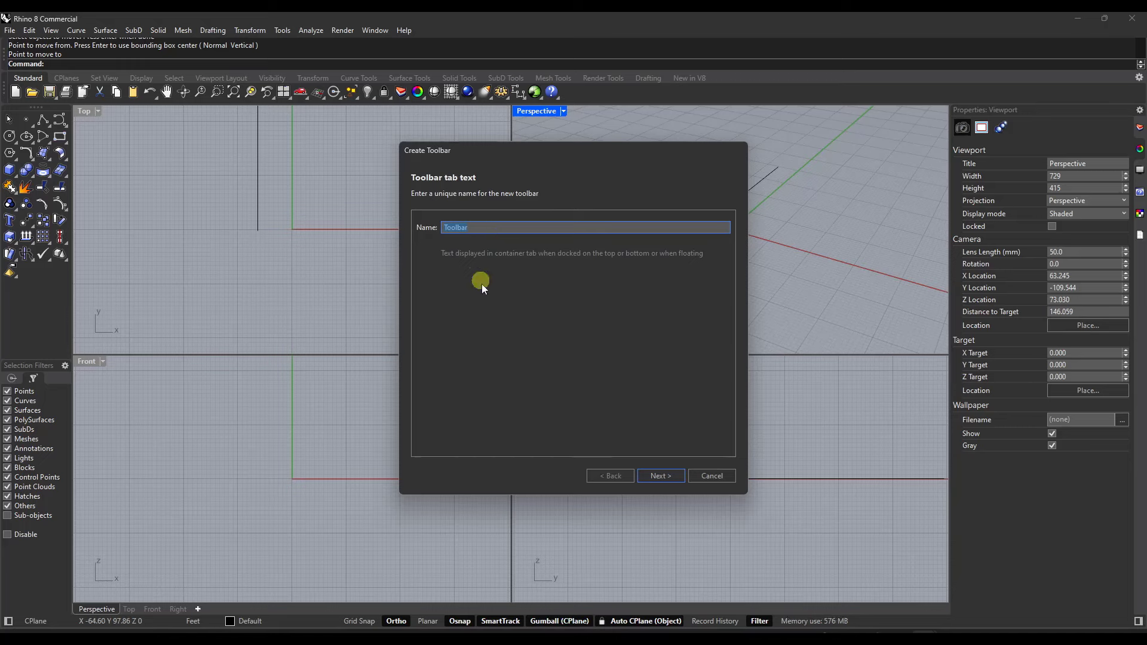
click(661, 476)
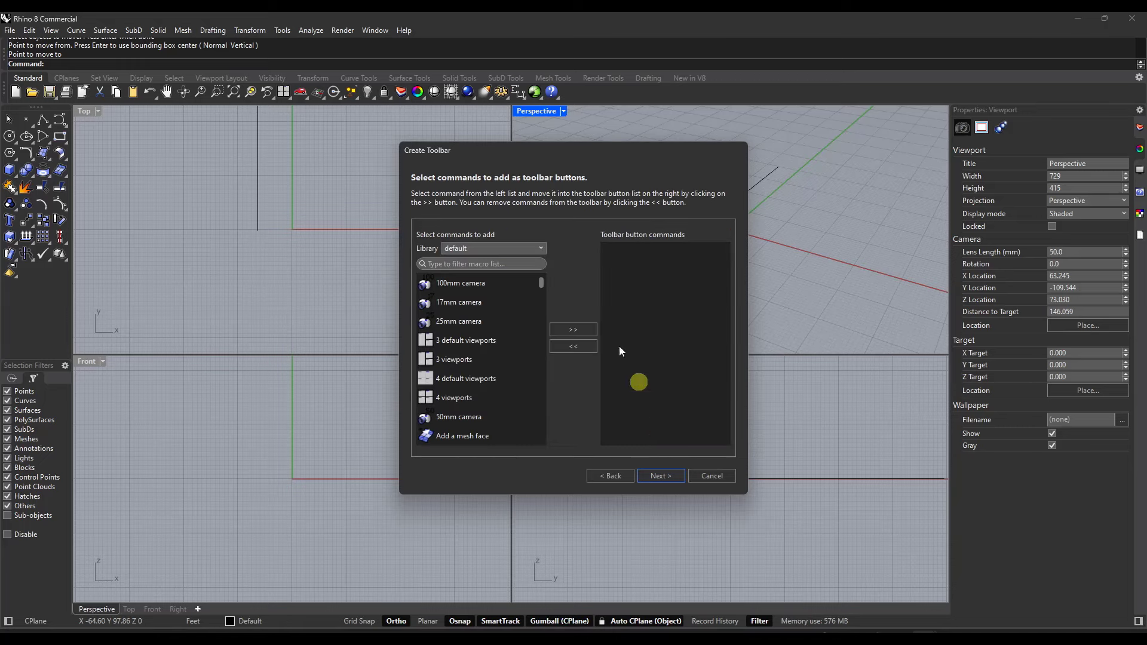
click(457, 283)
click(573, 329)
click(460, 302)
click(573, 329)
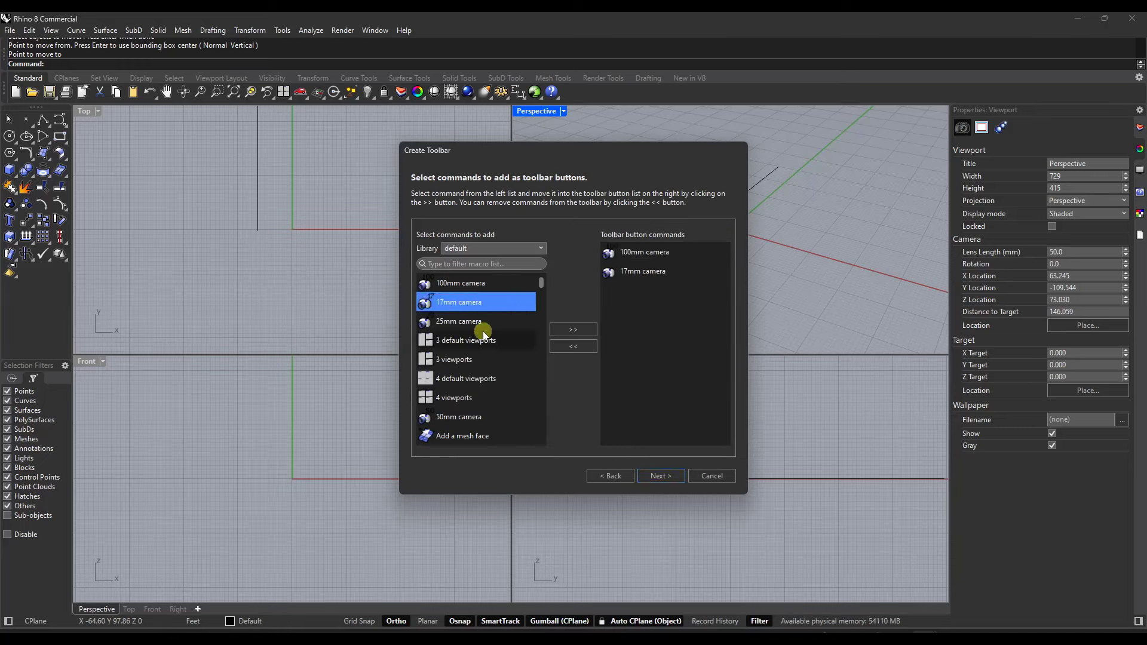
click(472, 321)
click(573, 329)
click(712, 476)
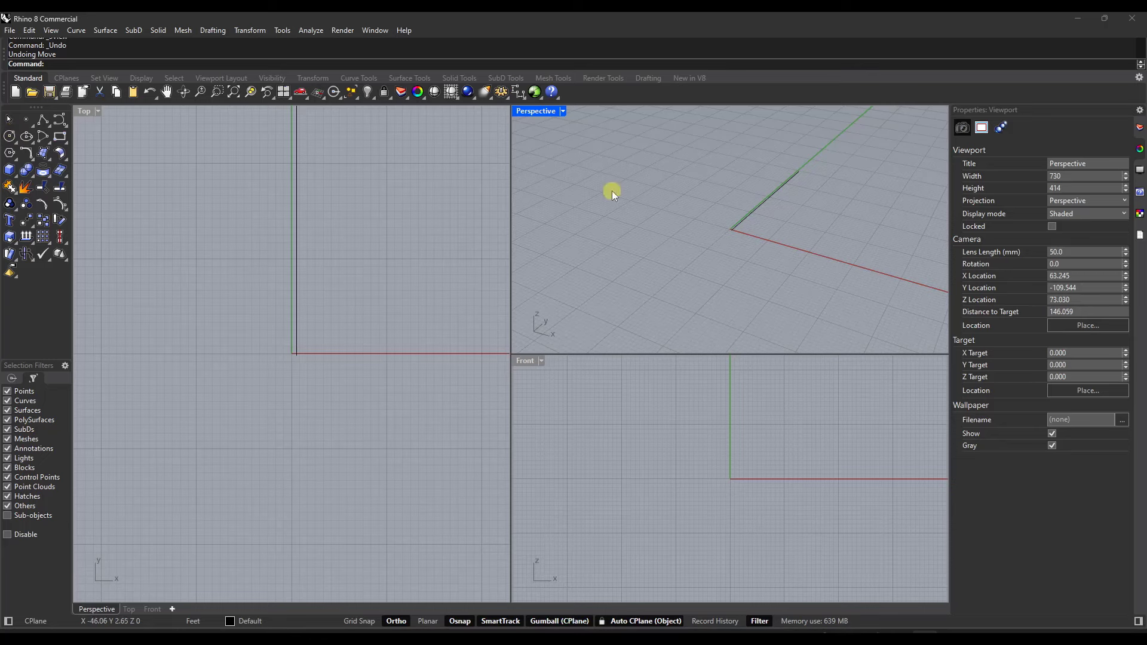
Draw an ellipse from its center in the Perspective view beside the line, crossing the red X axis, with its long axis along the Y direction
scroll(611, 190, down, 2)
shift+right_drag(859, 173, 742, 176)
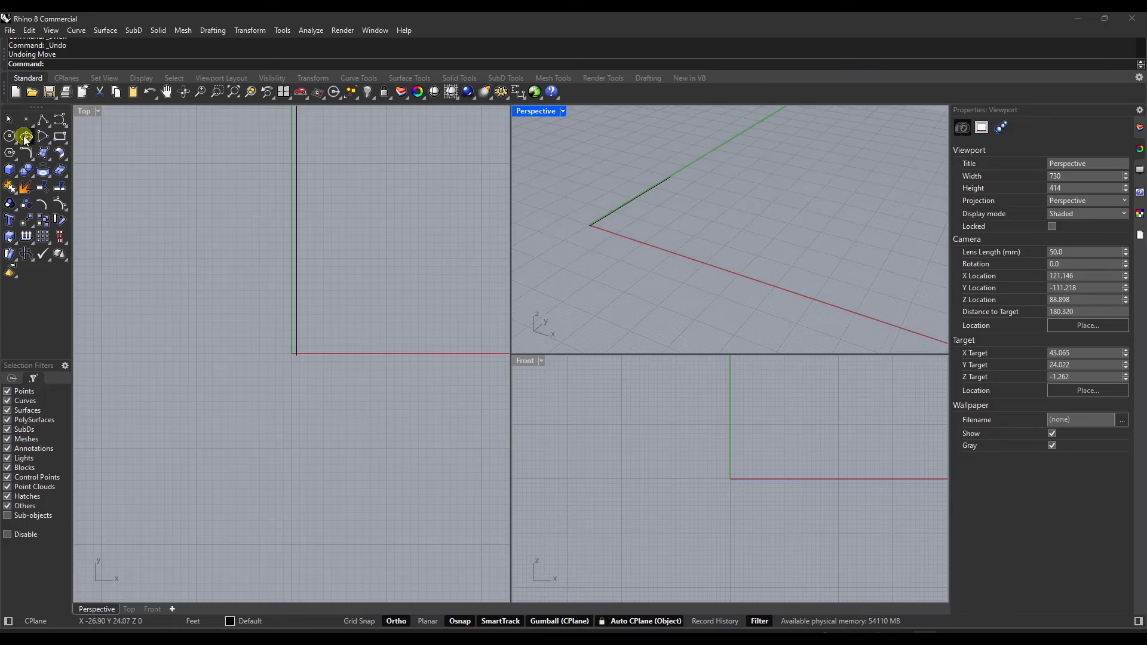
click(24, 156)
click(696, 225)
click(729, 232)
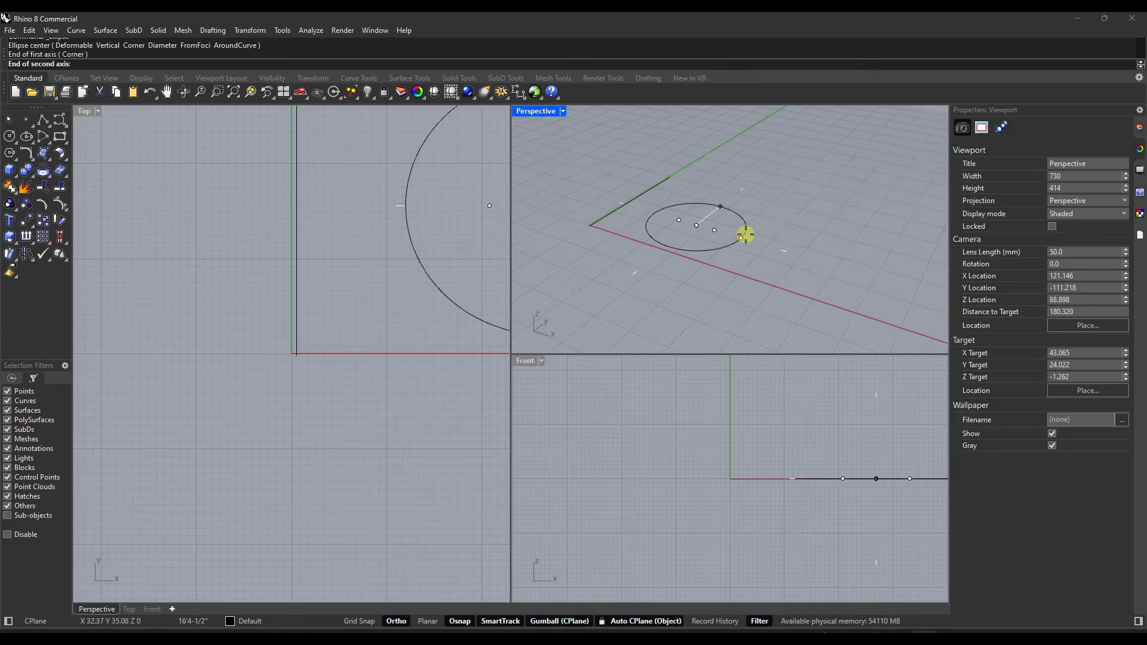
click(770, 190)
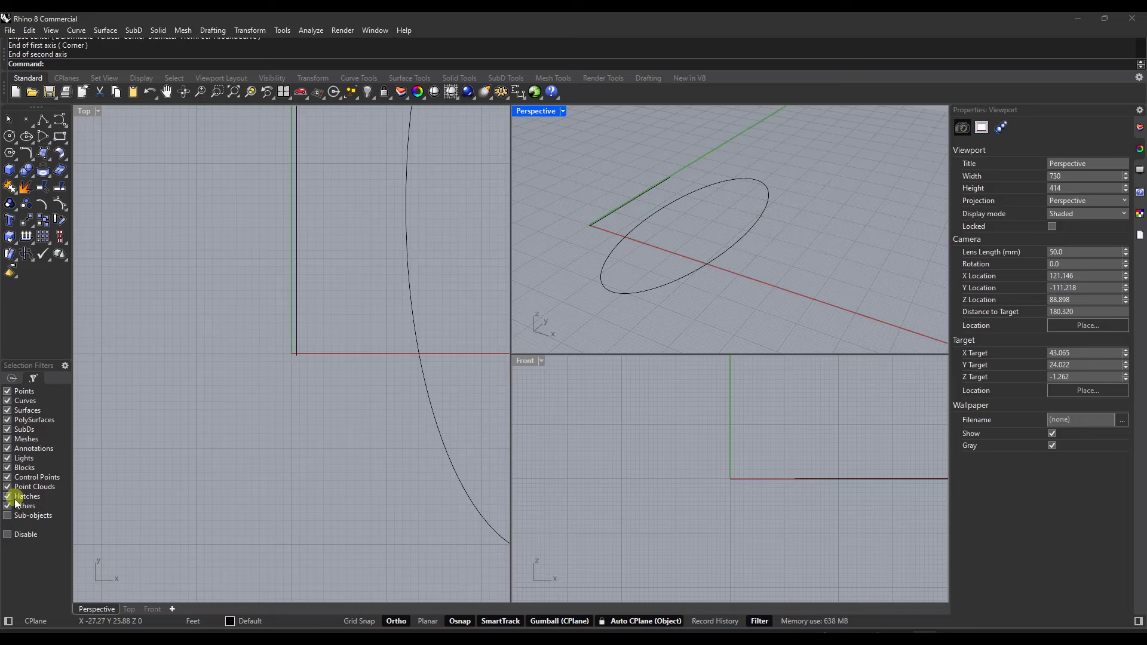
Try window-selecting the line and the ellipse in the Perspective view with the Curves selection filter on and off
scroll(627, 230, down, 3)
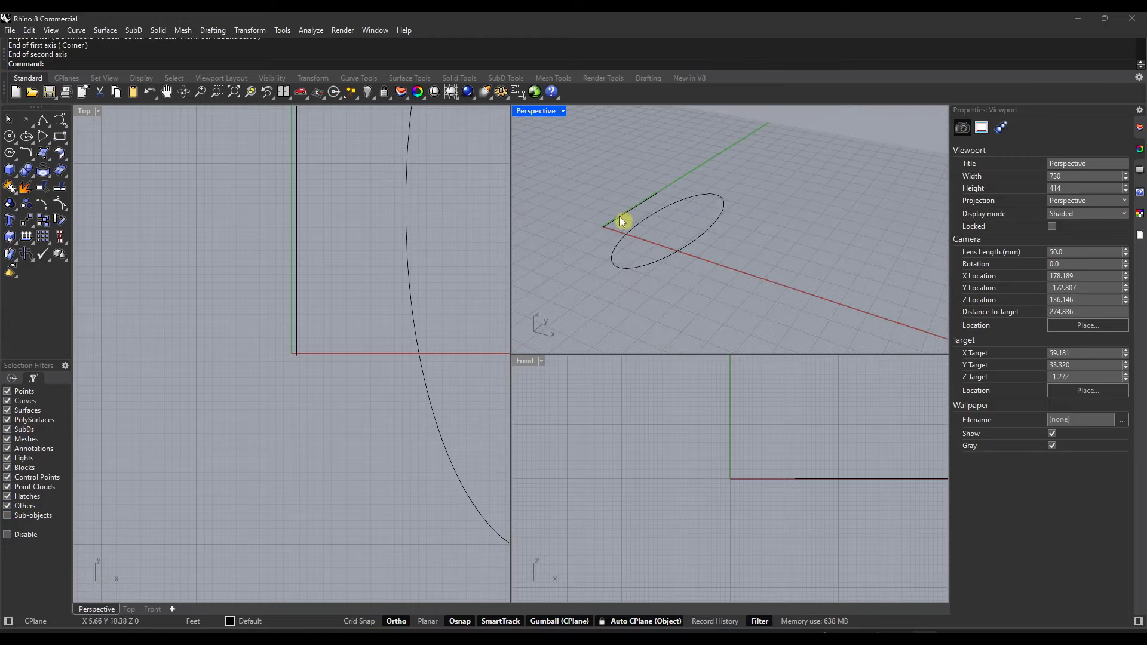
drag(579, 168, 754, 307)
click(586, 165)
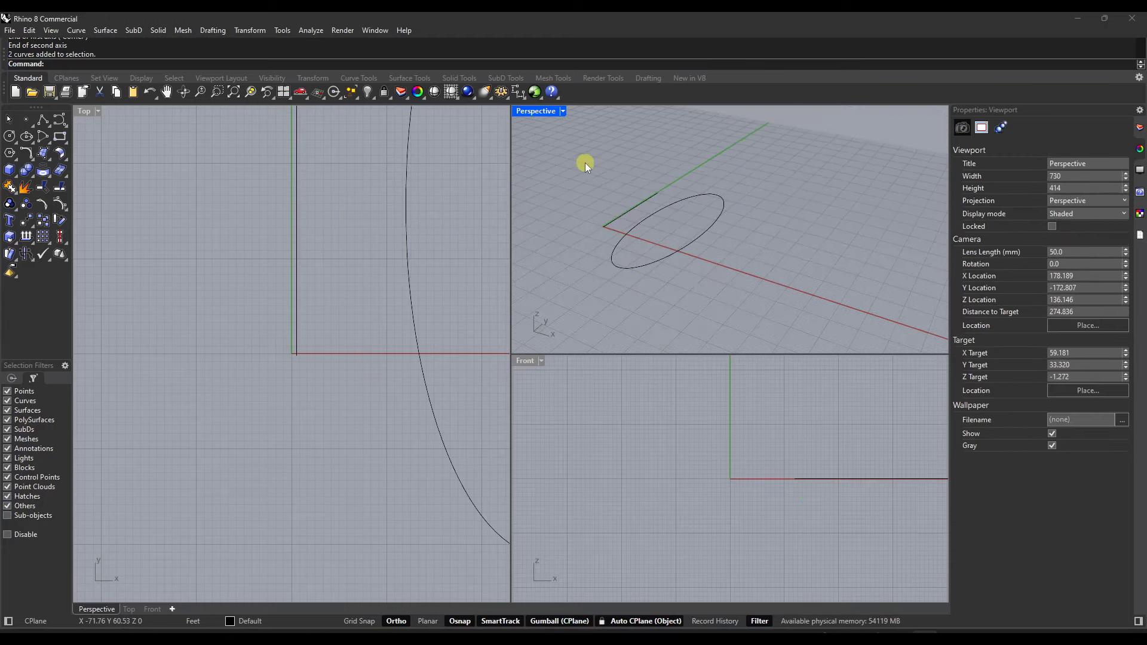
drag(586, 165, 771, 312)
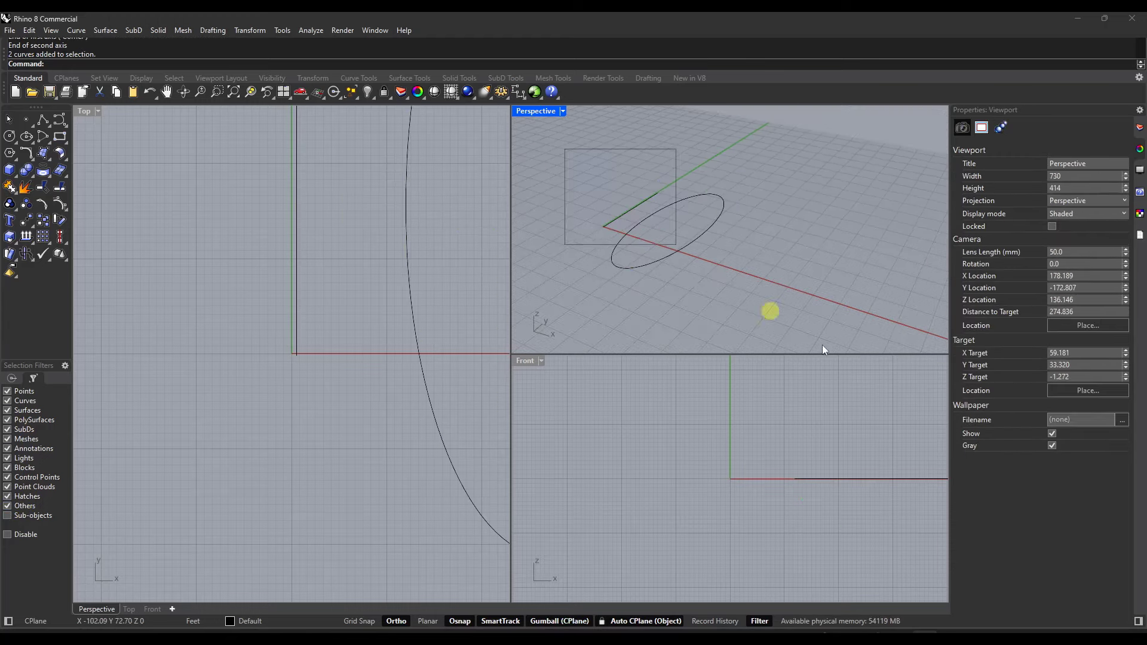
click(604, 194)
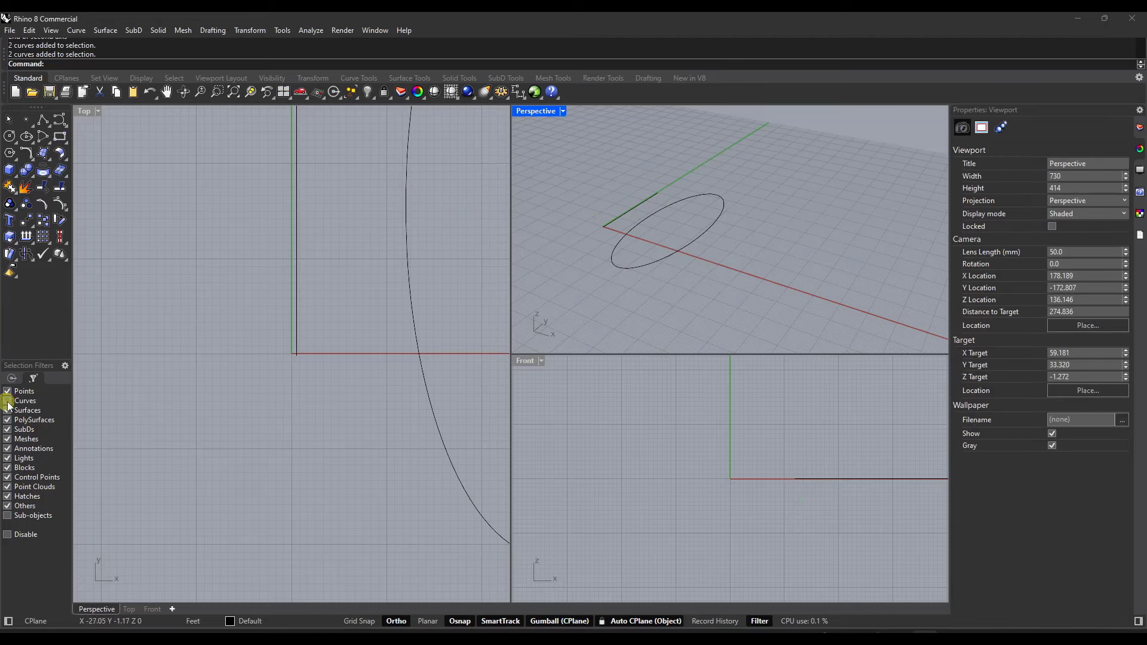
drag(561, 156, 783, 331)
drag(556, 160, 792, 375)
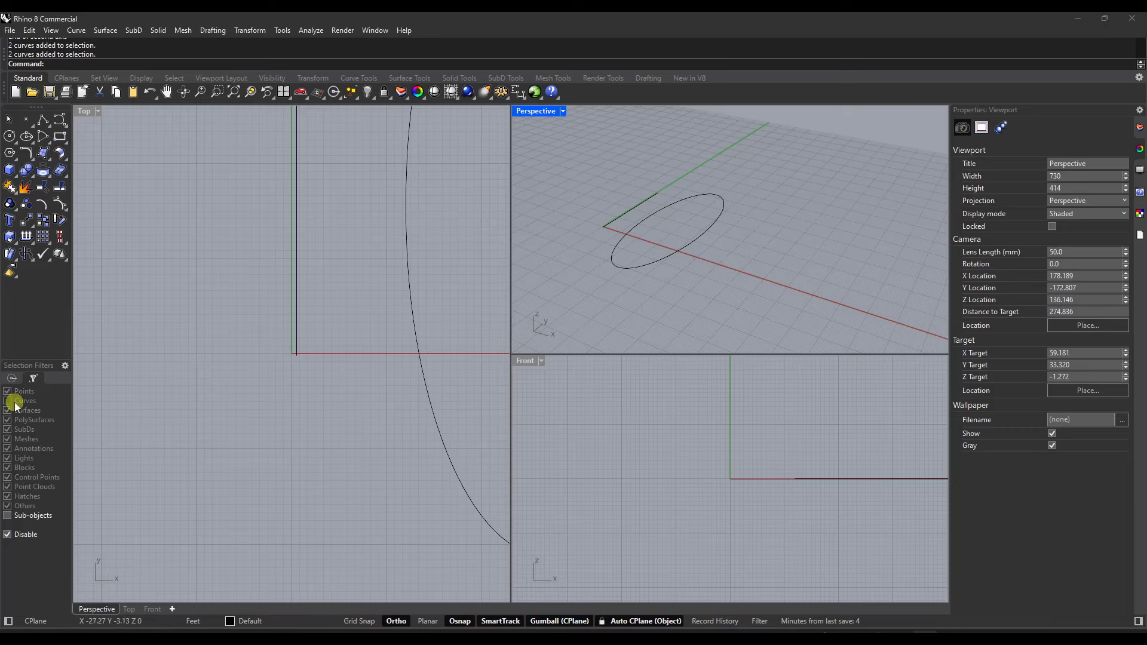
Reactivate the selection filters with Curves included and window-select the line and the ellipse
click(7, 535)
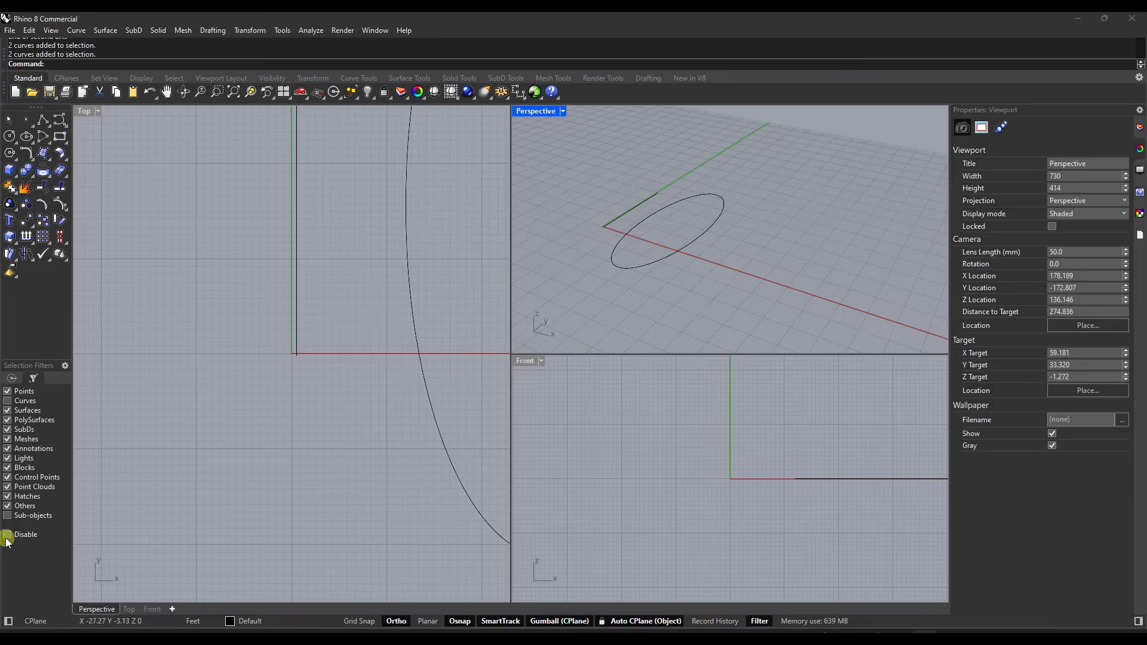
click(10, 402)
drag(571, 154, 809, 333)
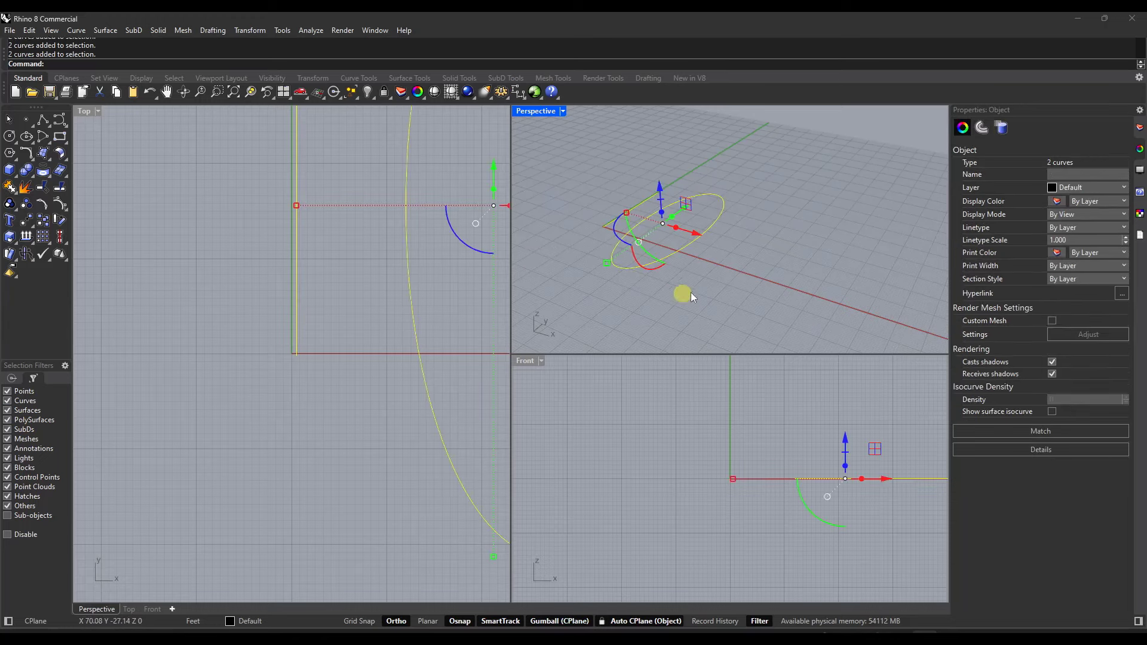
click(663, 258)
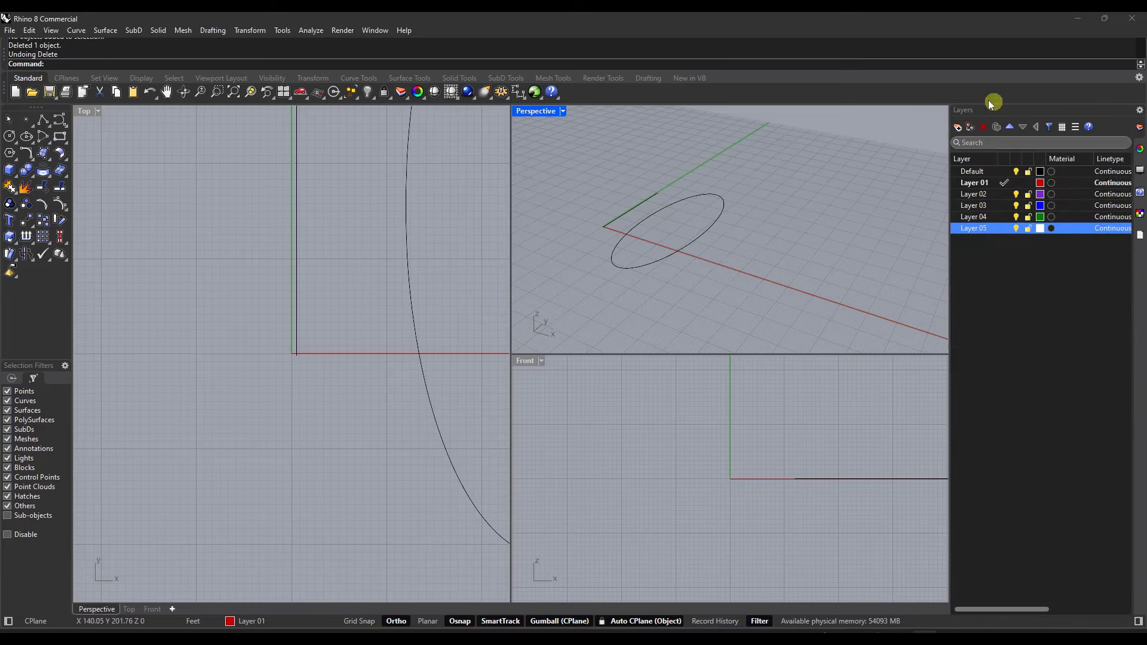
Examine the Properties, Display, Textures and Layouts panels, selecting and deselecting the ellipse along the way
click(1141, 170)
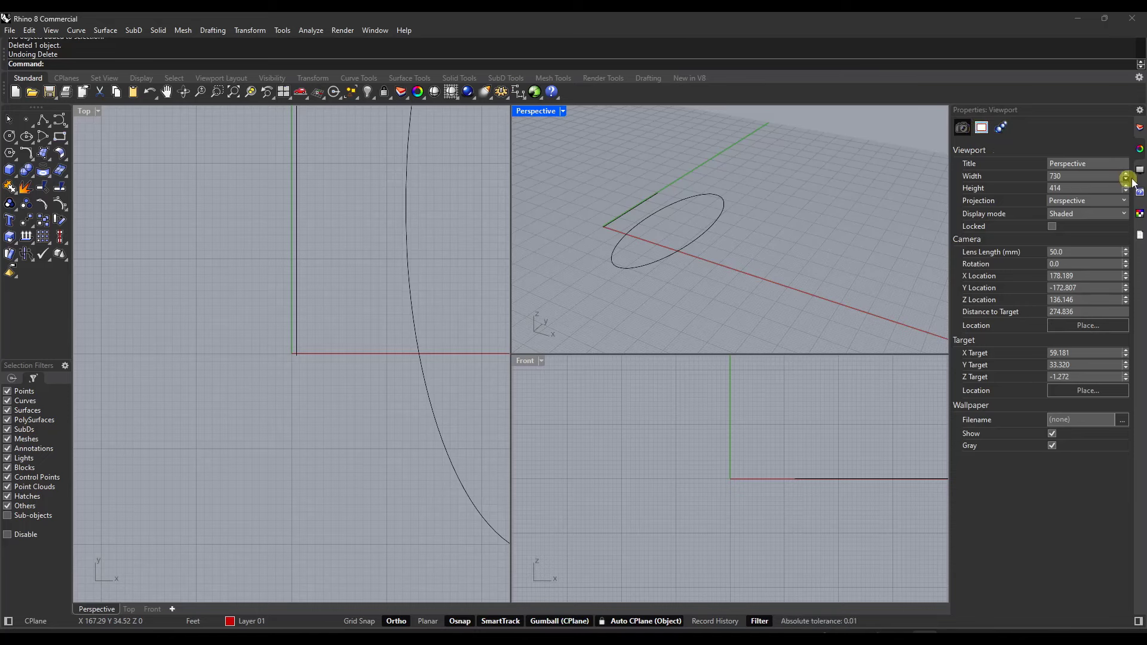
click(1141, 171)
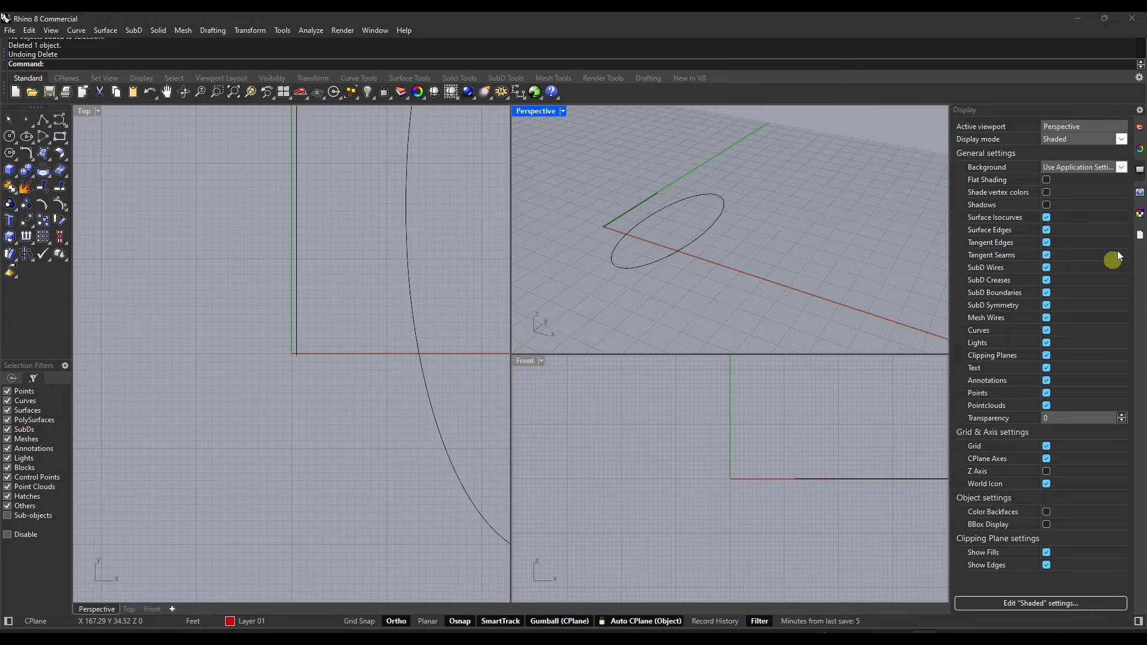
click(1140, 213)
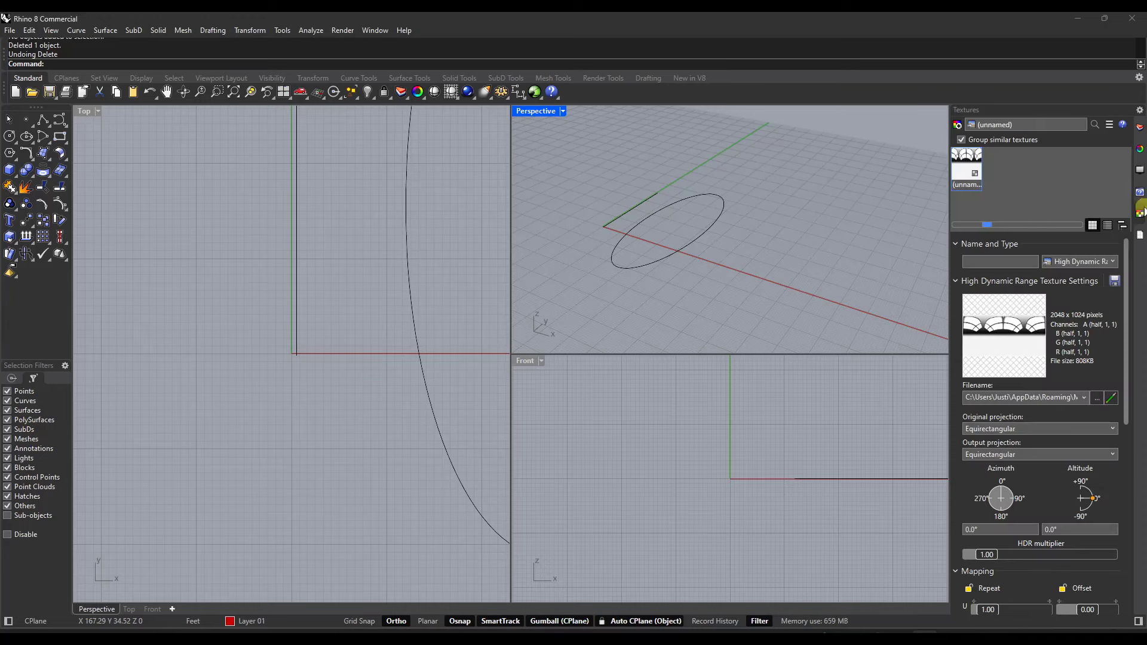
click(696, 241)
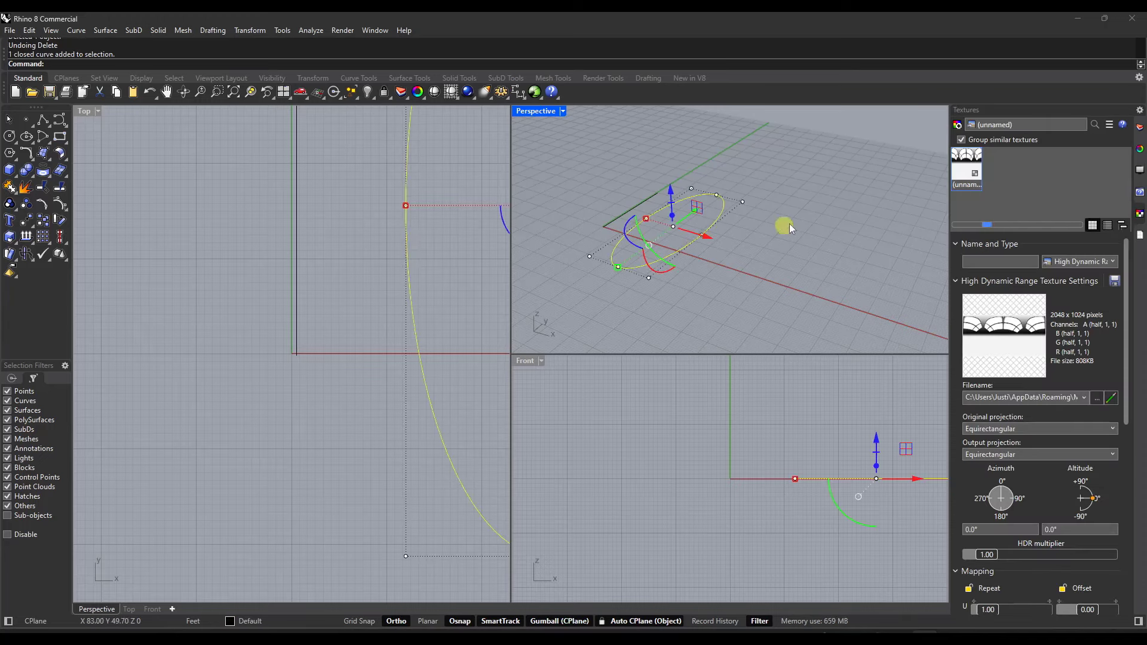
click(1139, 190)
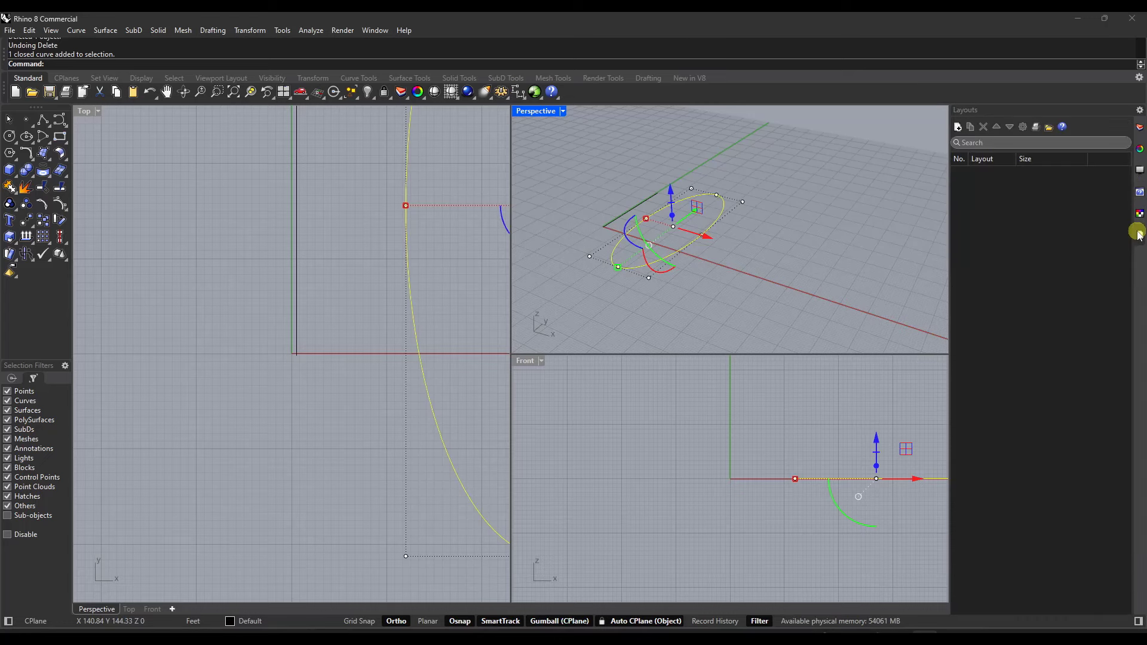
click(769, 236)
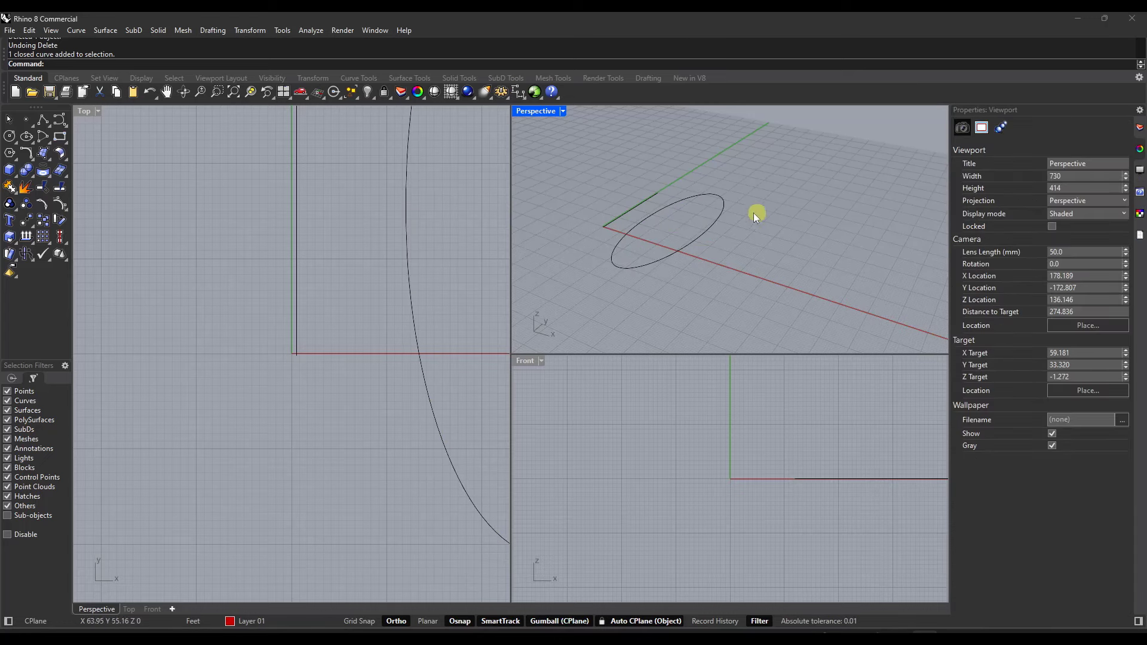
Assign the ellipse to Layer 01 in its object properties and clear the selection
click(705, 240)
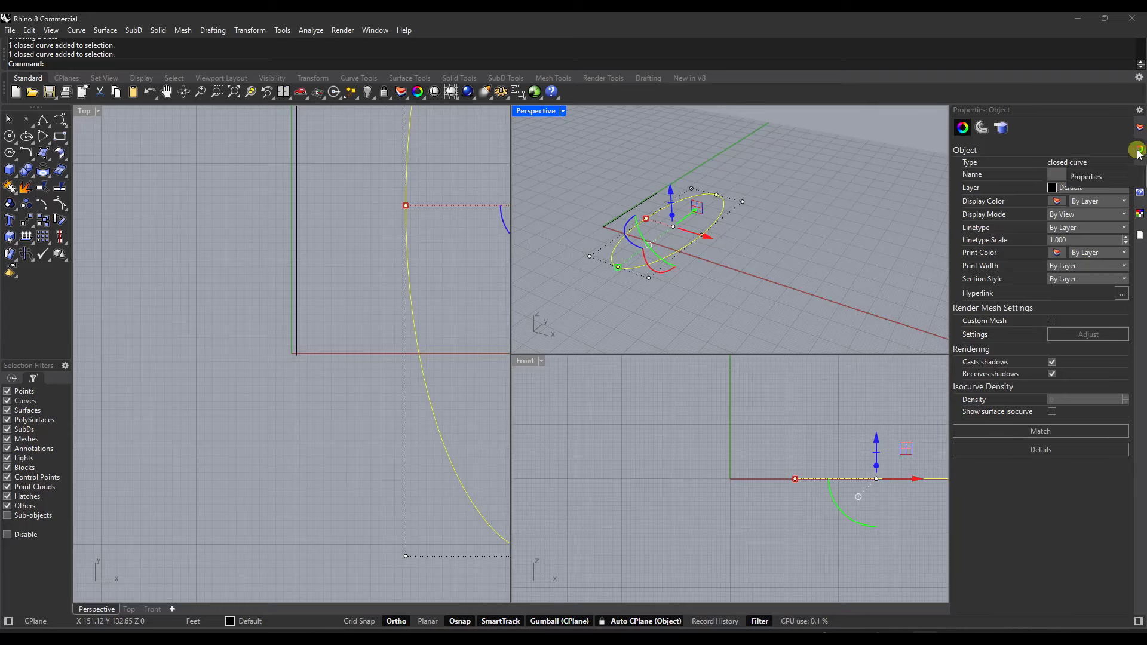
click(1063, 188)
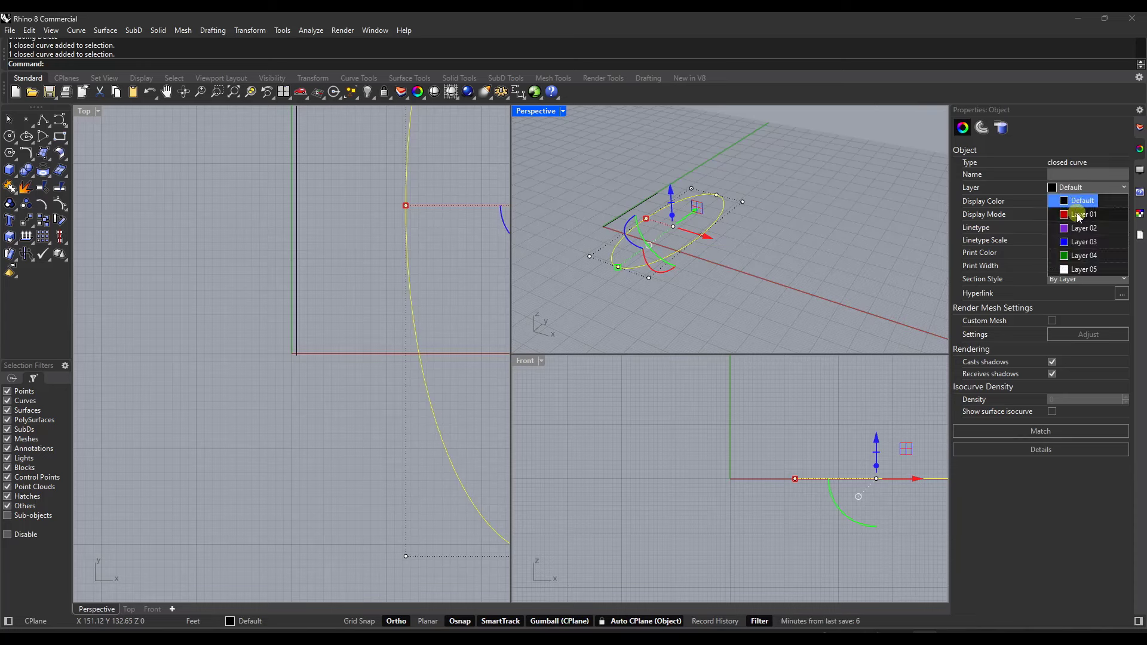
click(1080, 216)
click(802, 251)
Make Default the current layer in the Layers panel and toggle the visibility of Layer 01 off and on
click(698, 240)
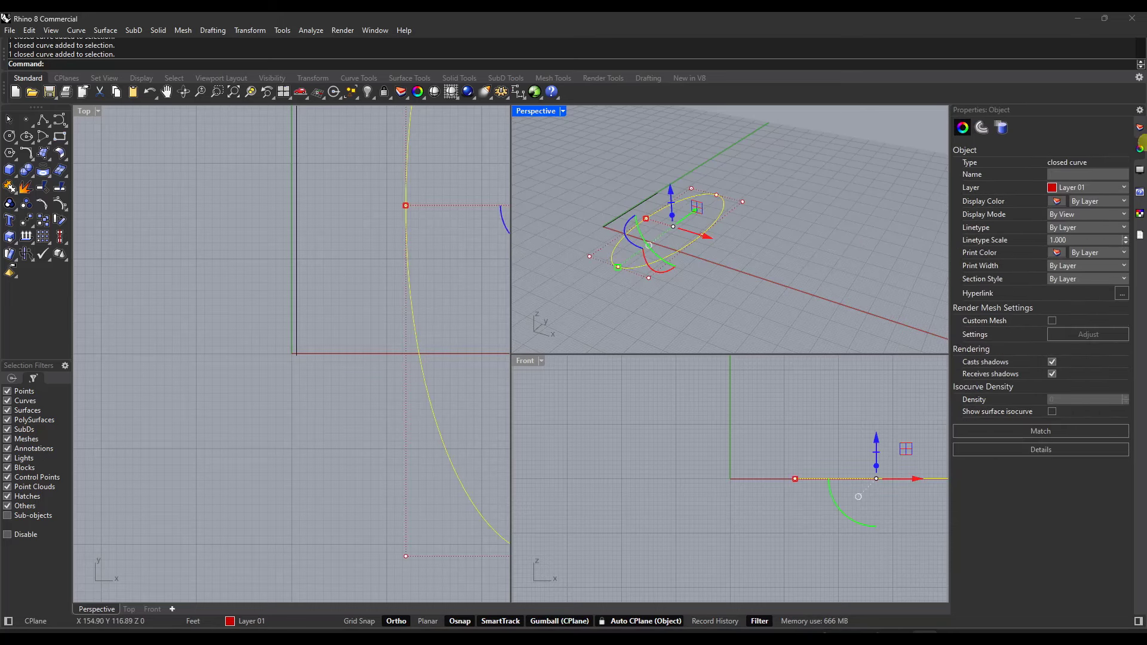
click(1141, 127)
click(1004, 183)
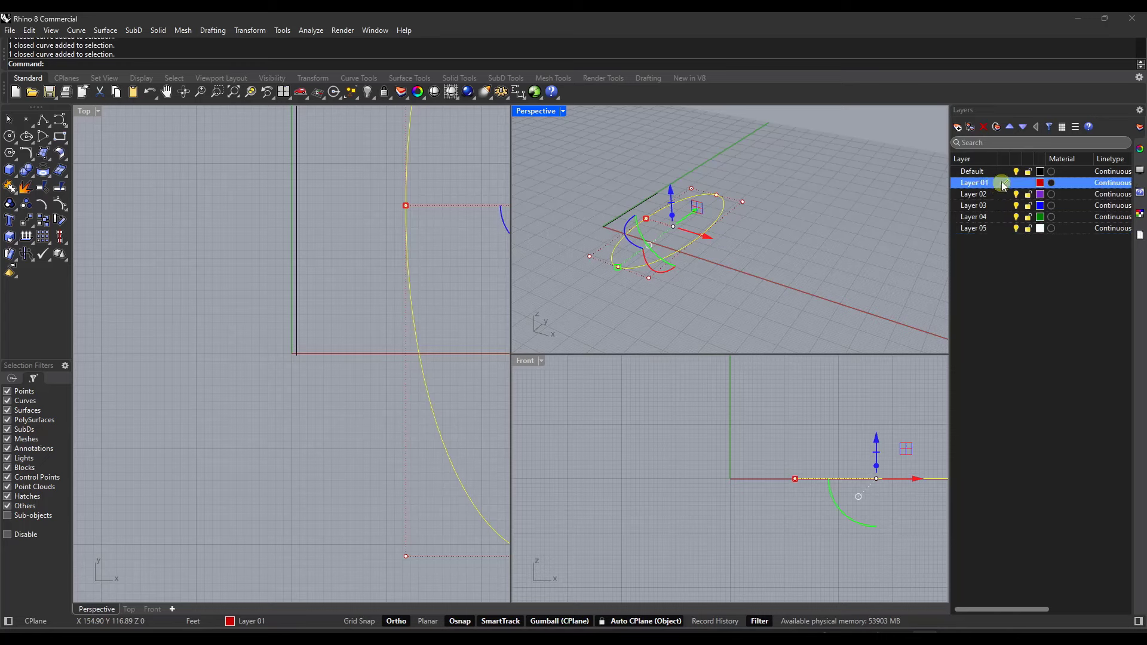
click(1003, 172)
click(1004, 172)
click(1016, 183)
click(1016, 183)
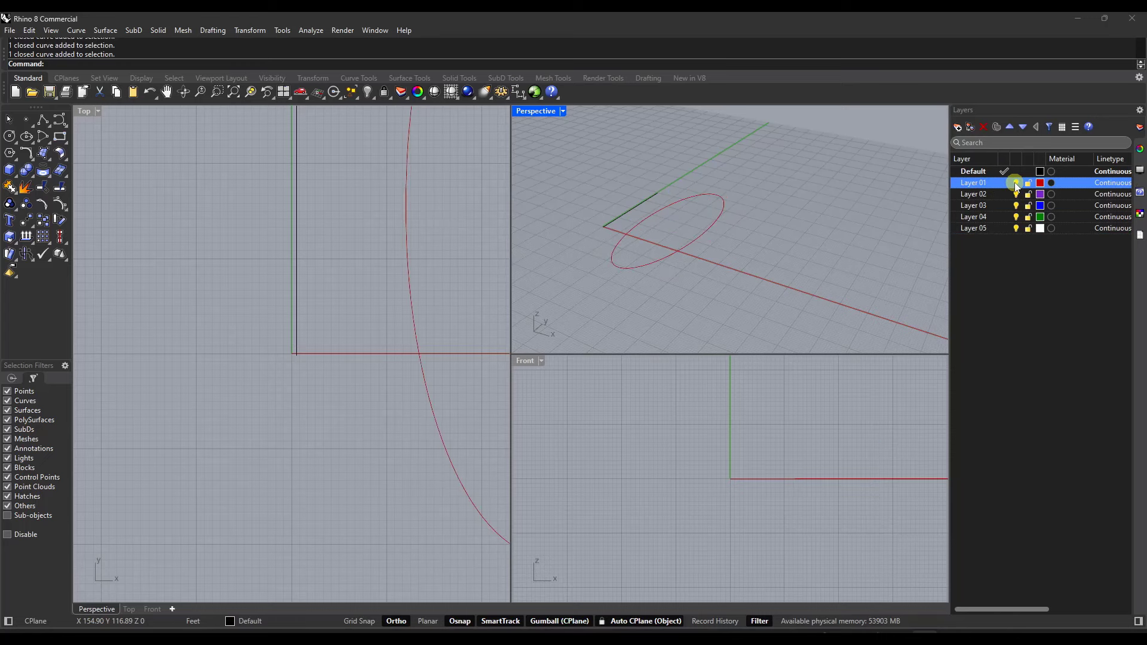
Select the ellipse and show the display settings of the Perspective viewport
click(707, 229)
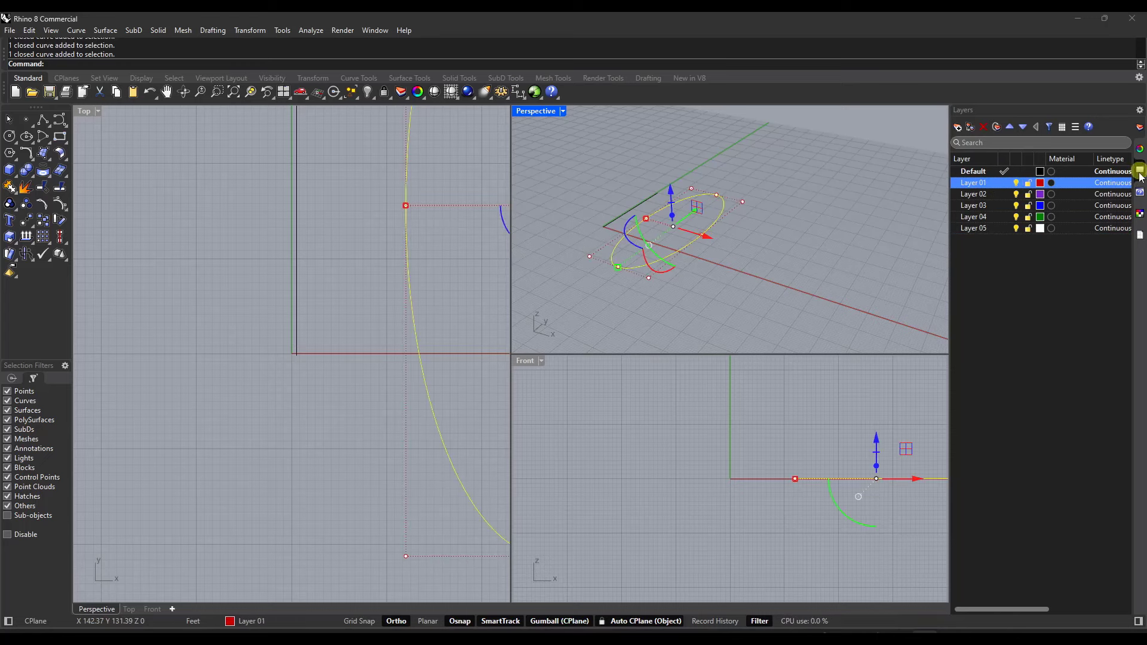
click(1140, 171)
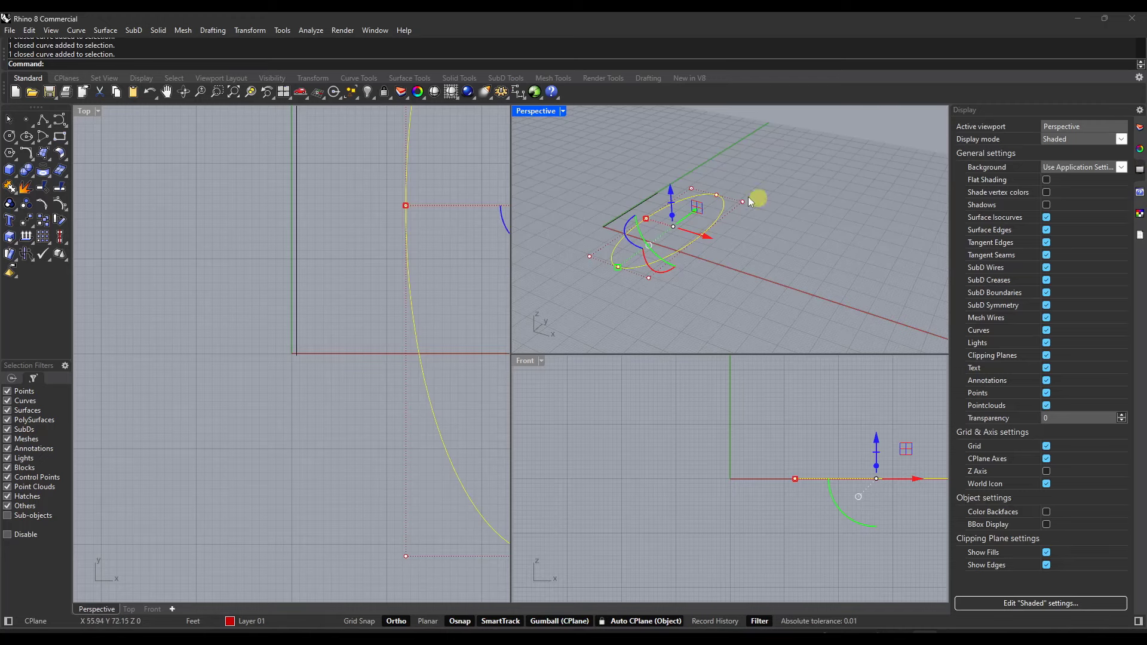
scroll(630, 177, down, 4)
scroll(734, 210, up, 5)
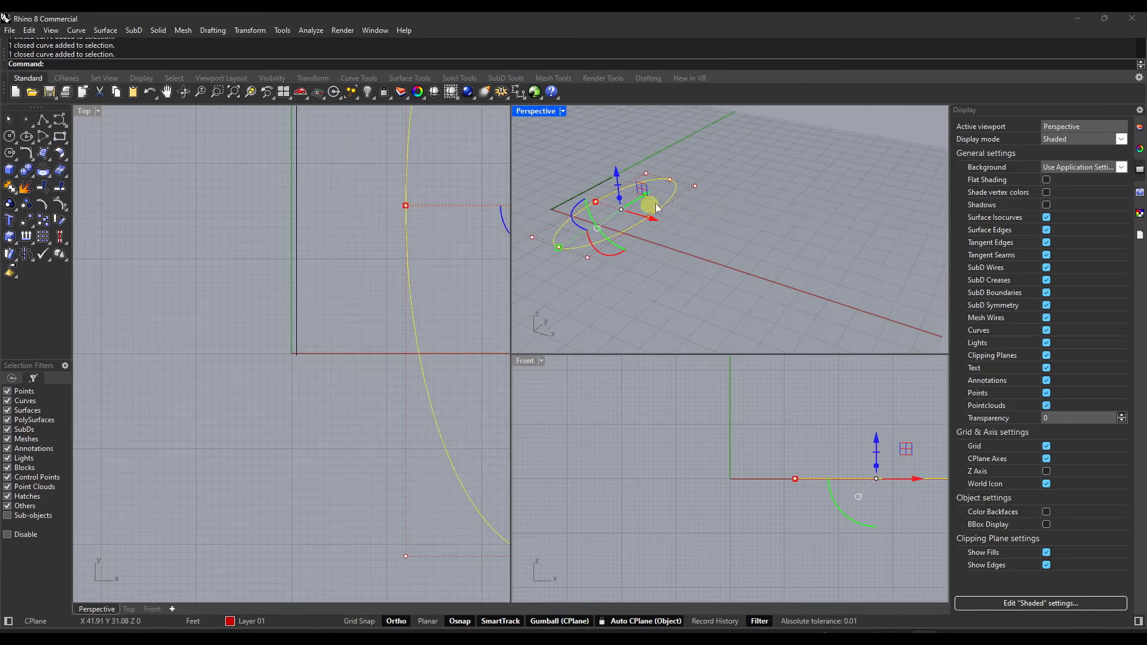
Undo the ellipse's curve extrusion and show the help page for the Undo command
key(ctrl+z)
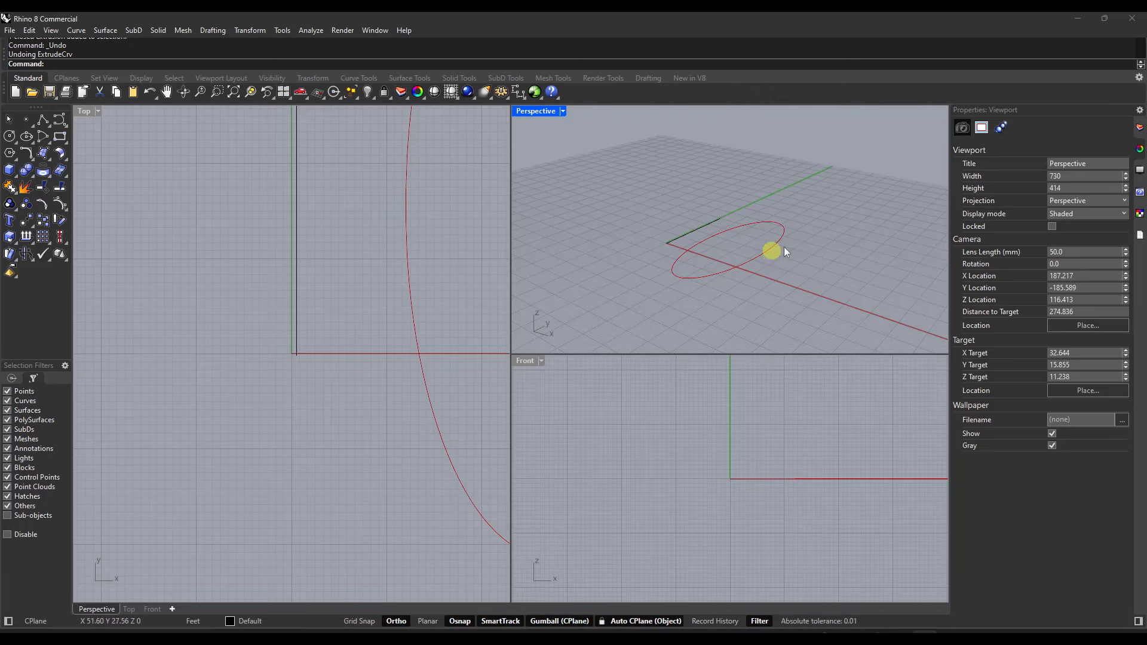
click(1140, 193)
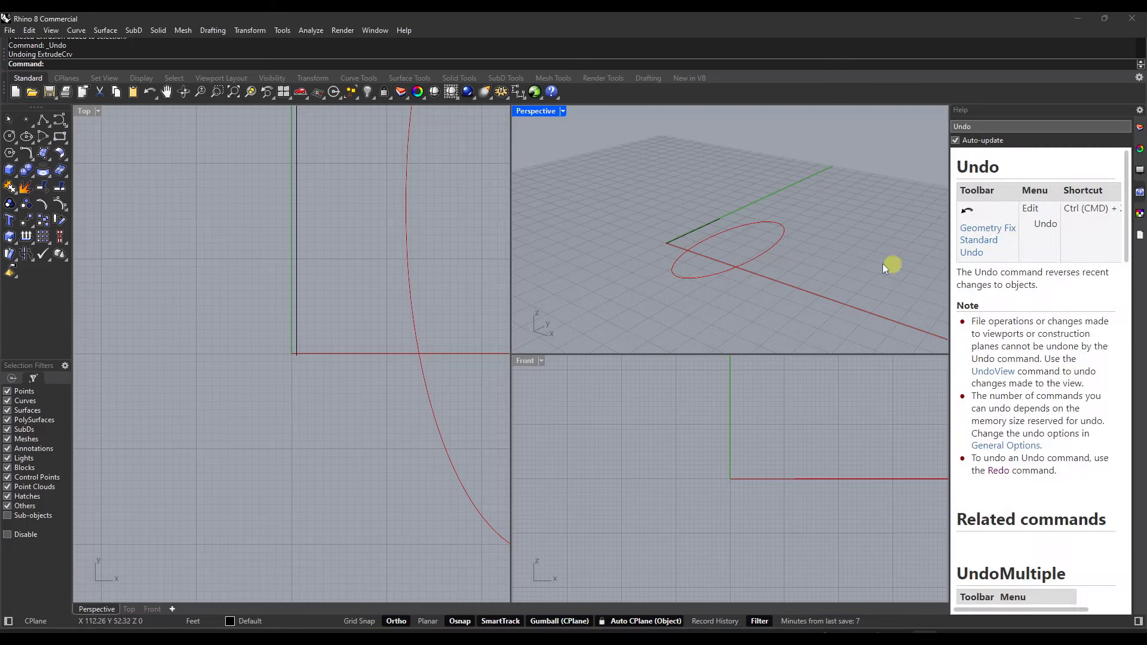
click(695, 235)
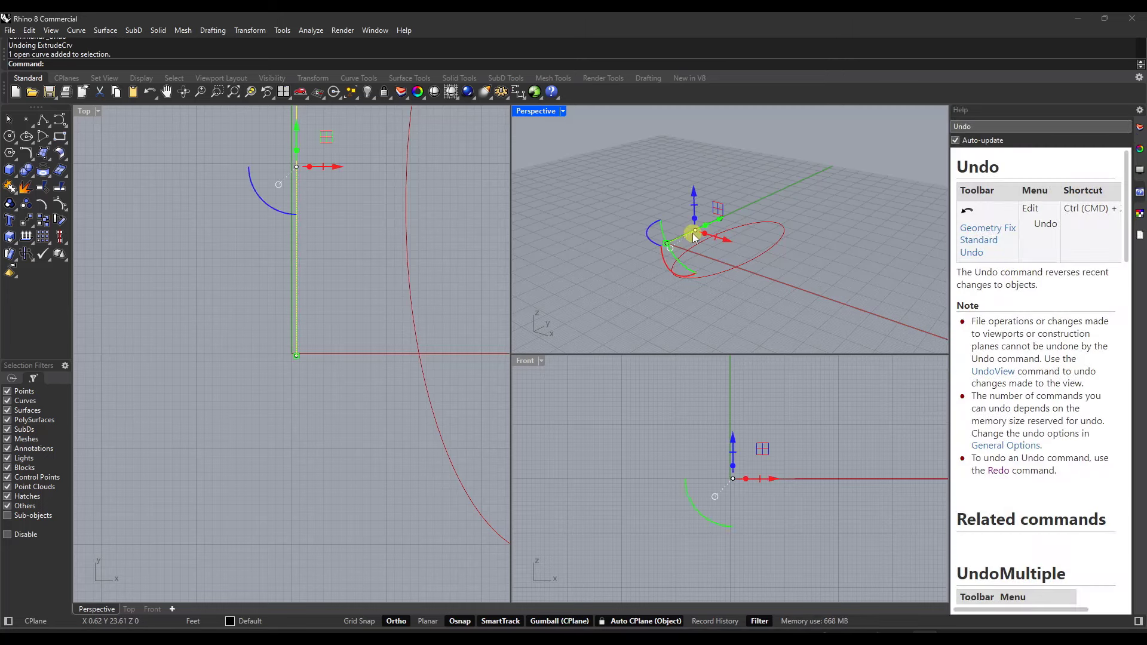
shift+click(769, 255)
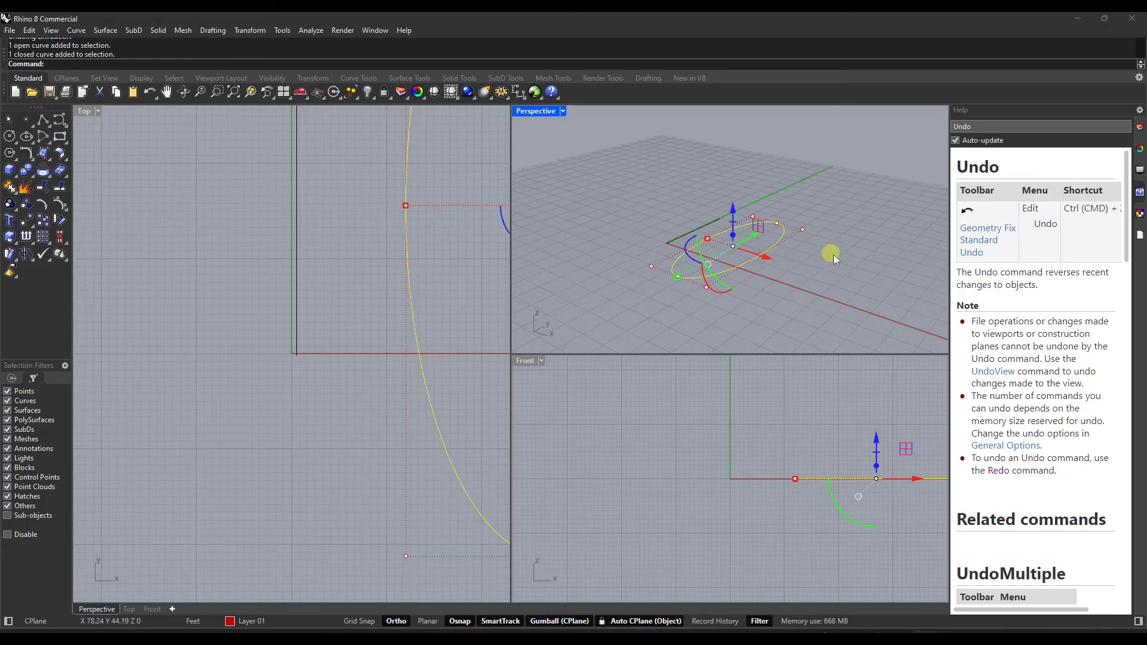
click(853, 275)
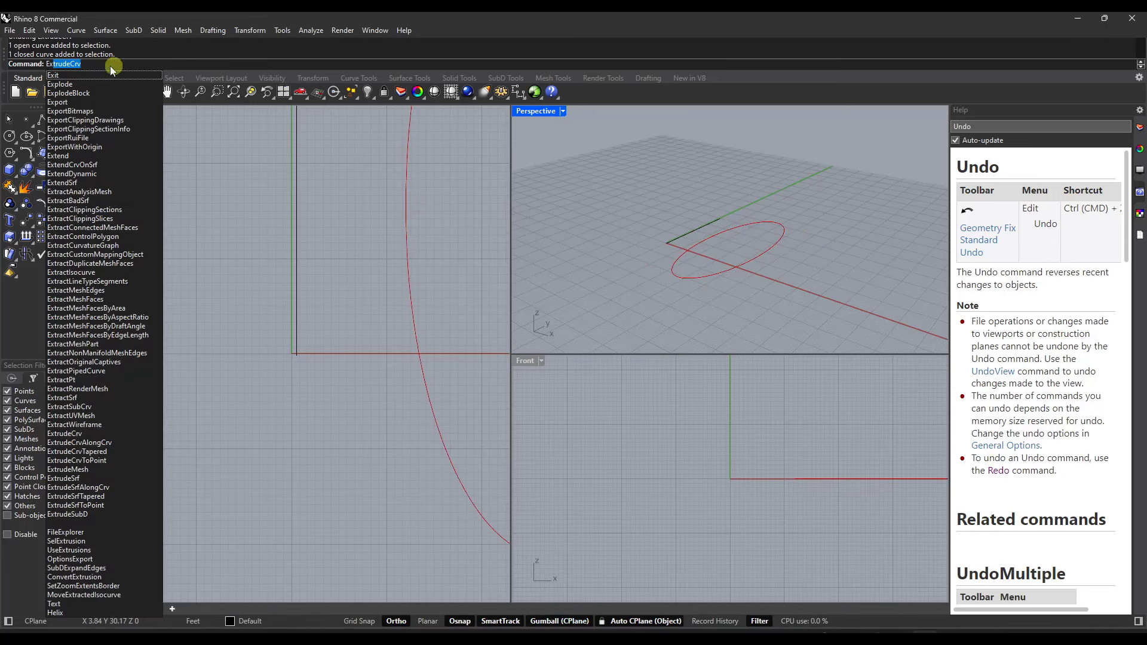
Start the ExtrudeCrv command and read through its help page, including the BothSides, Solid, DeleteInput and SplitAtTangents options
key(Return)
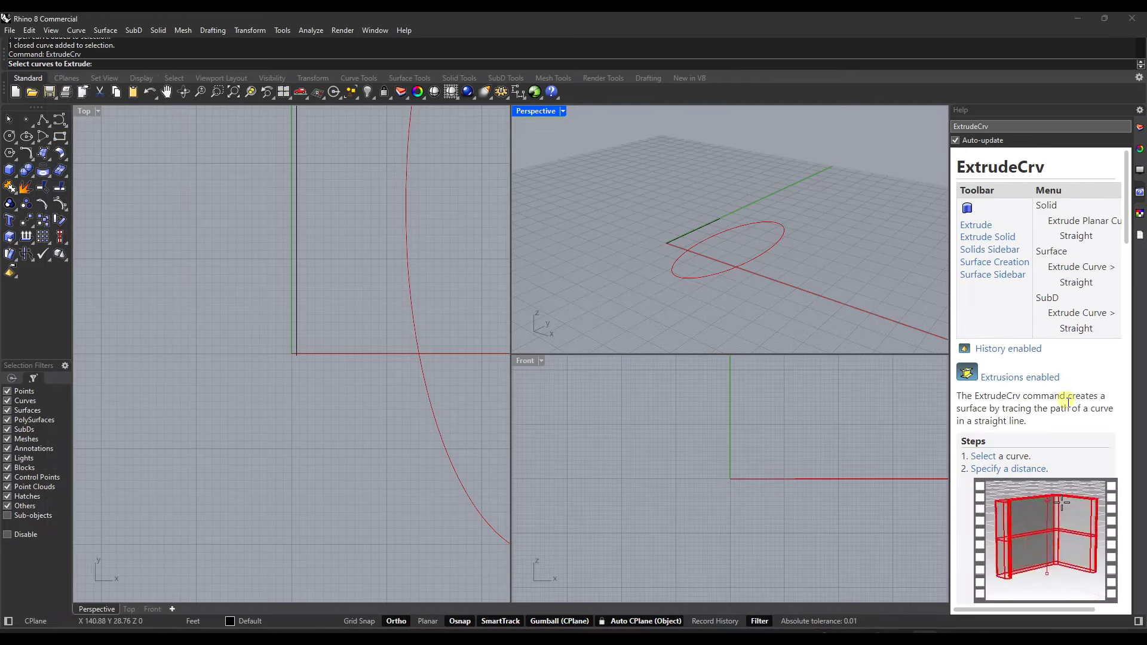
scroll(1076, 429, down, 3)
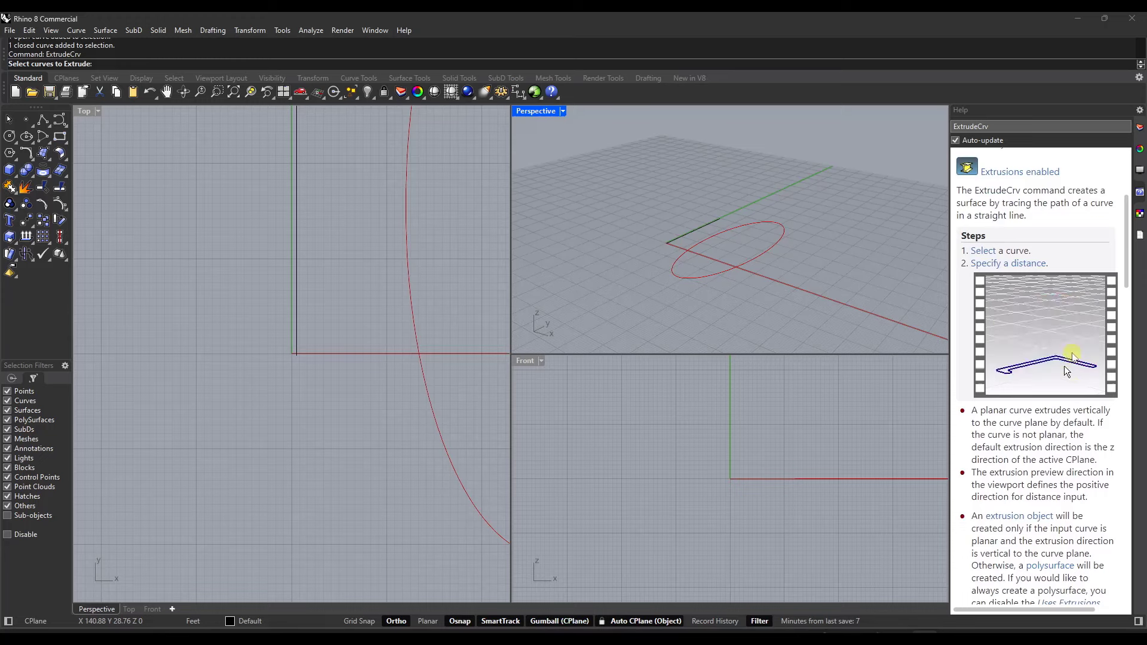
scroll(1054, 327, down, 10)
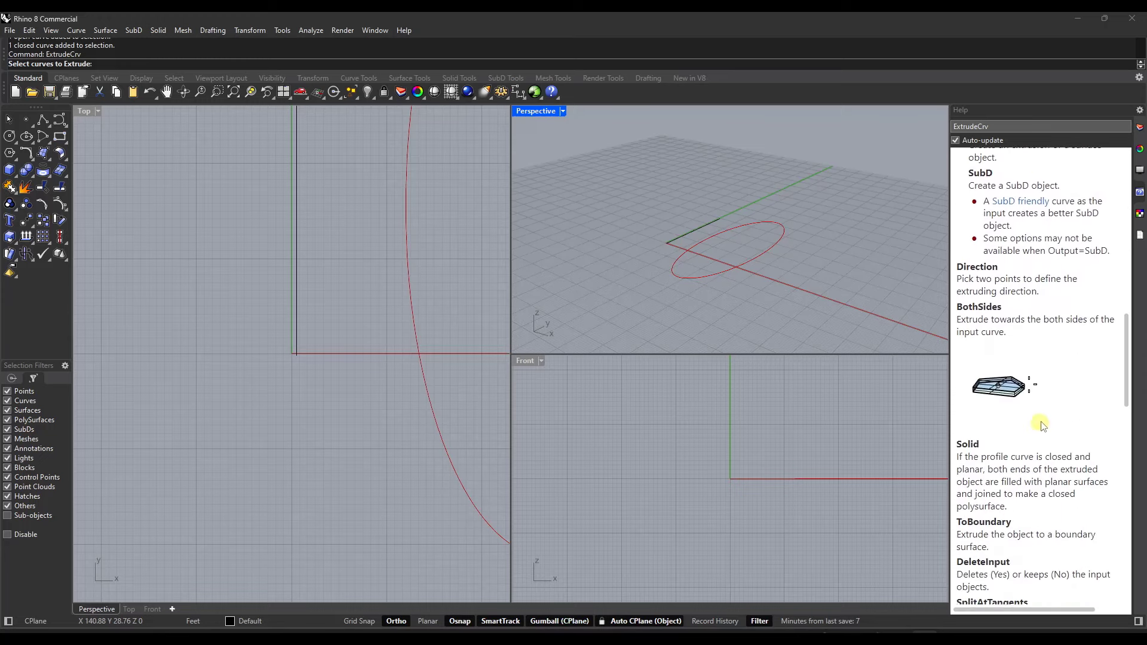
scroll(1045, 417, down, 5)
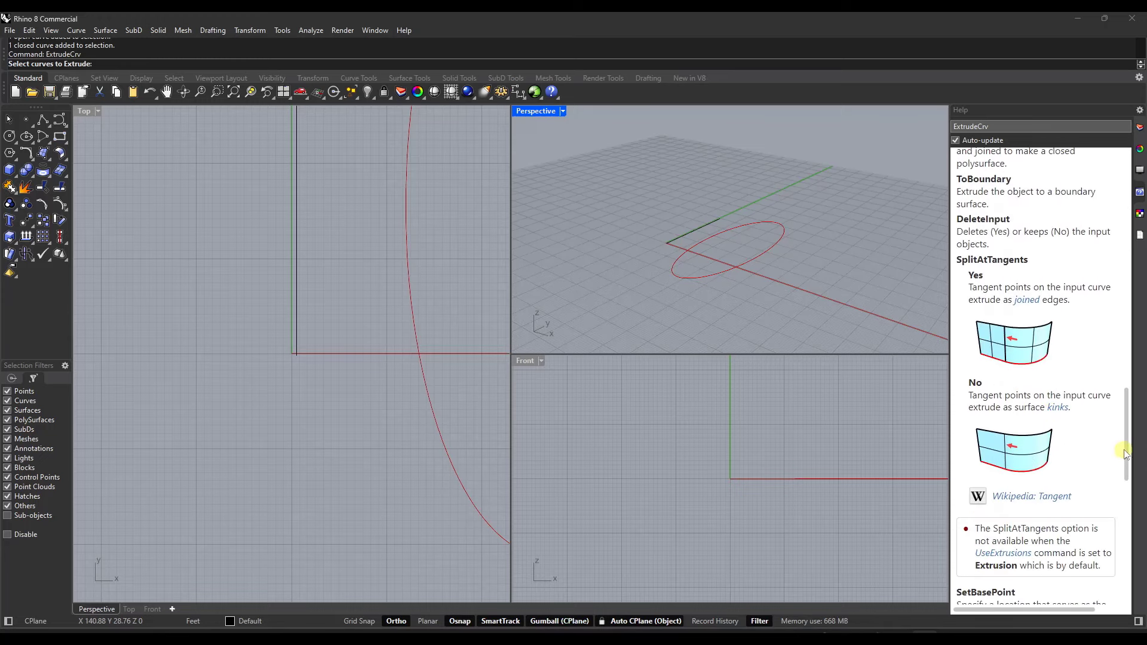
drag(1124, 453, 1114, 187)
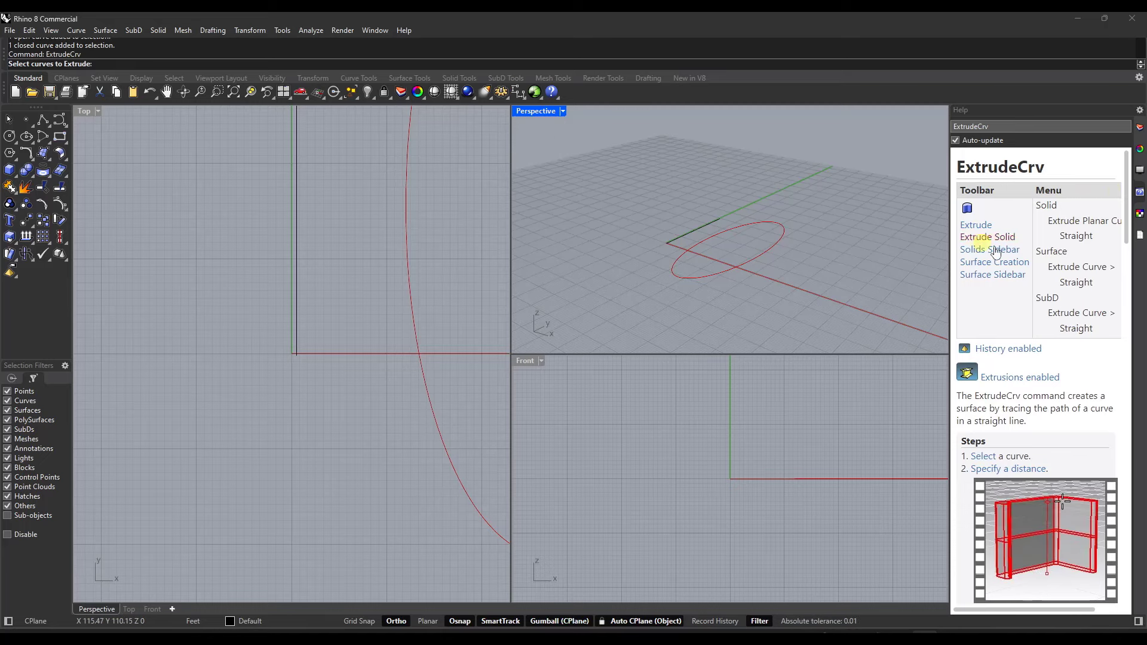
scroll(1076, 269, down, 3)
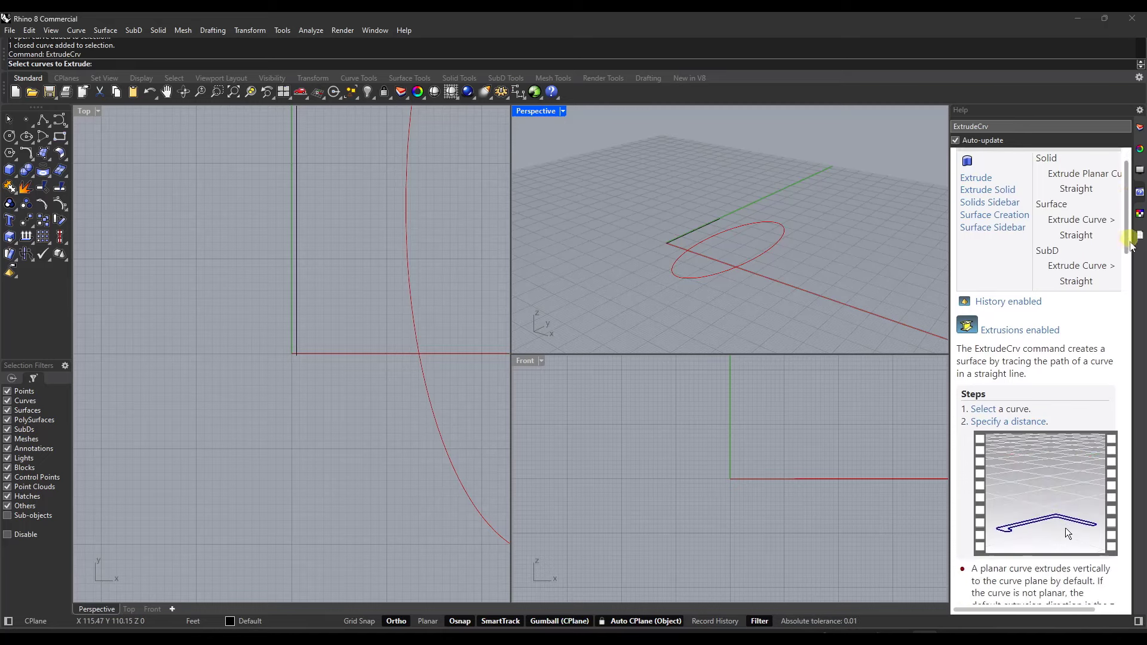
Extrude the ellipse upward into a capped solid about 54 feet tall
click(750, 261)
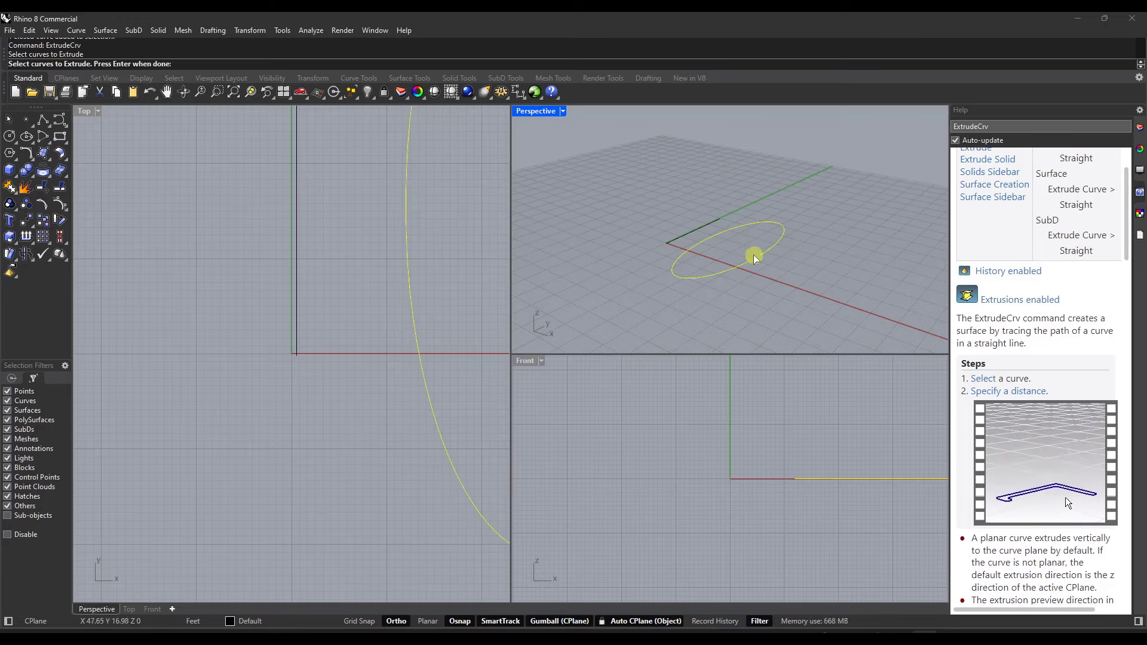
key(Return)
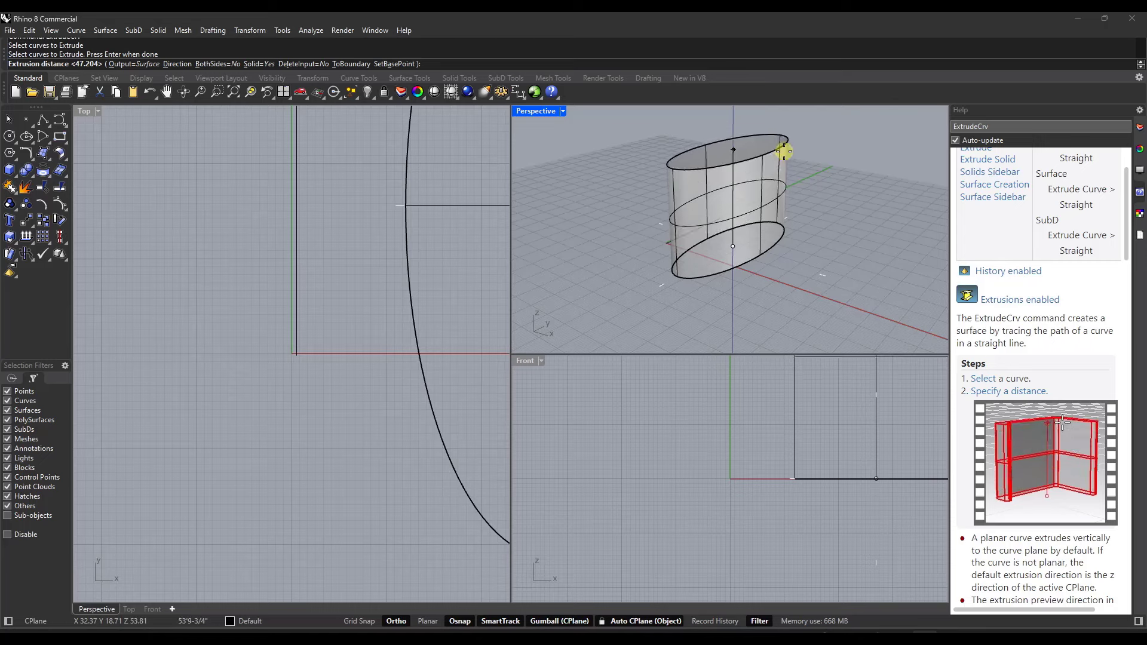
click(789, 158)
scroll(1045, 464, down, 5)
scroll(999, 436, up, 1)
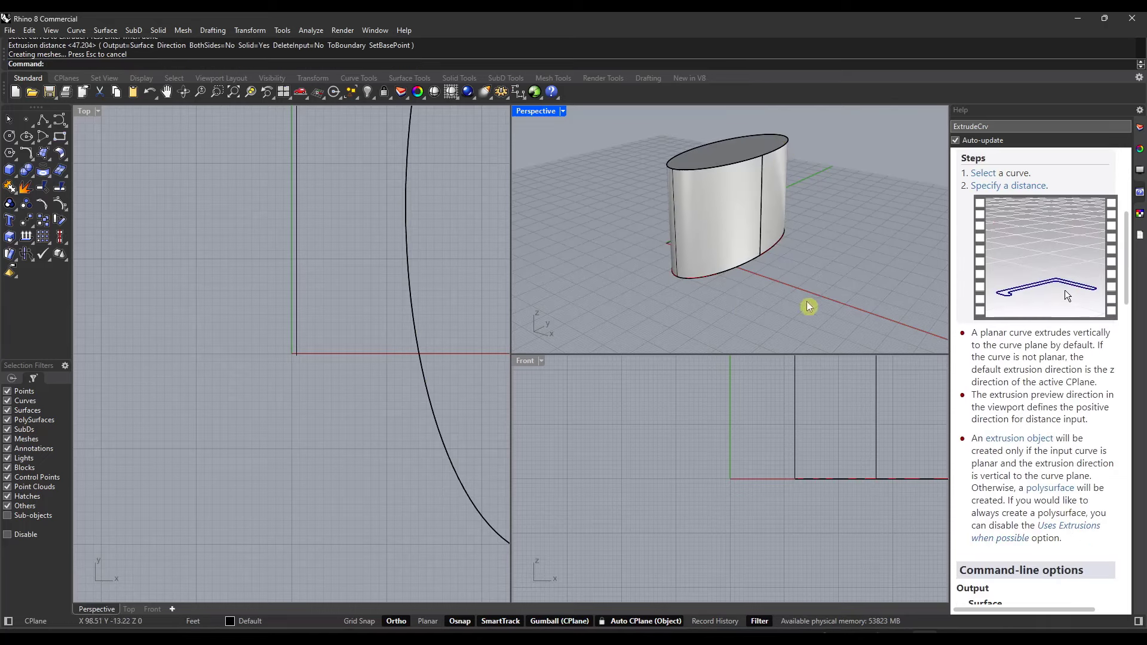
Draw a straight line on the ground plane in front of the extruded ellipse in the Perspective viewport
right_drag(520, 241, 736, 222)
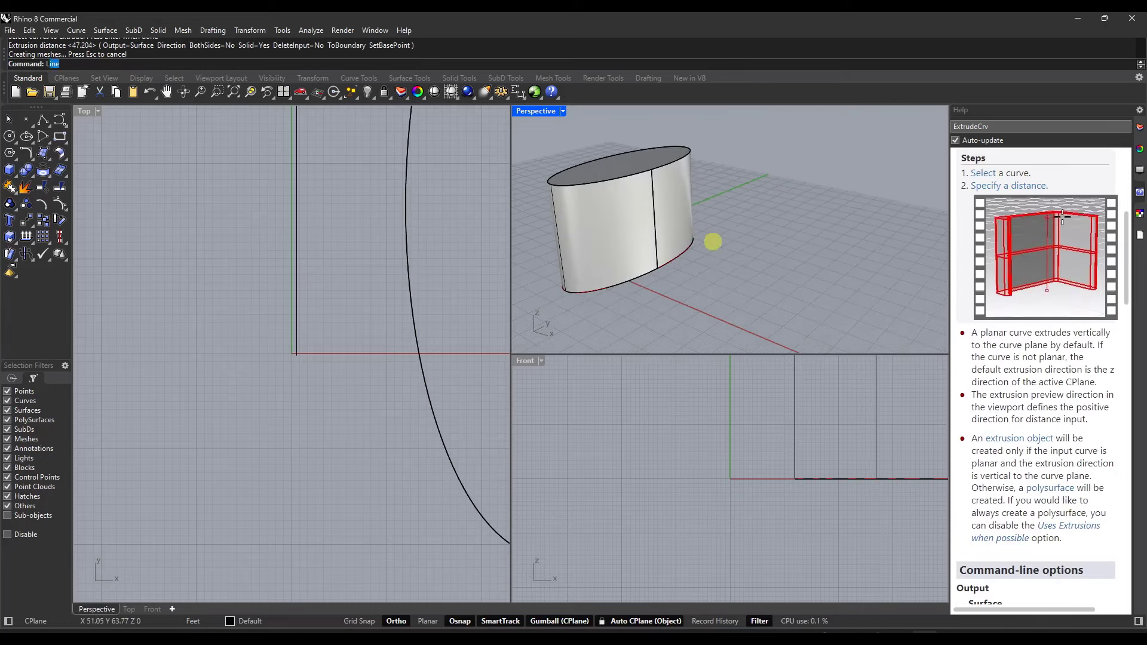
text(Li)
key(Return)
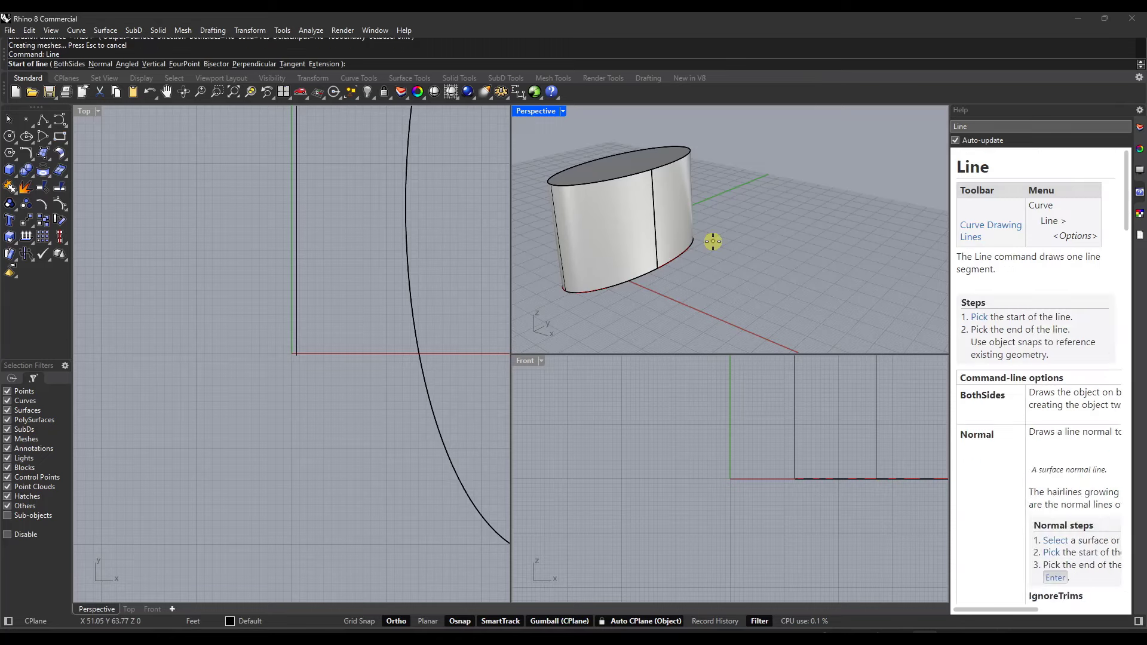
click(691, 319)
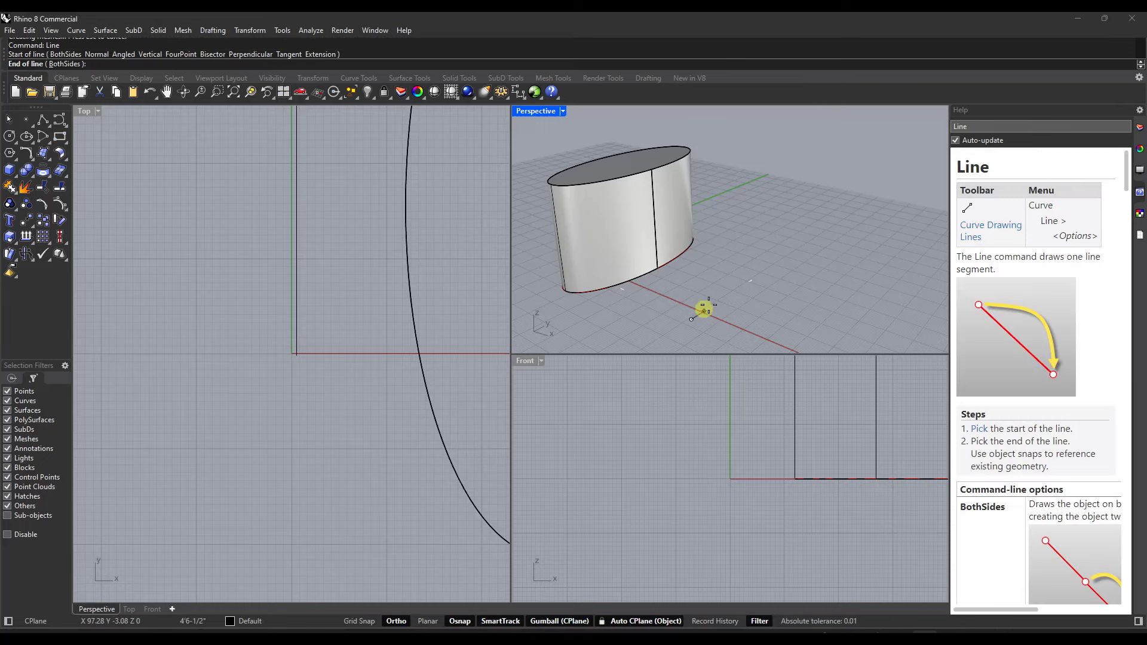
click(776, 264)
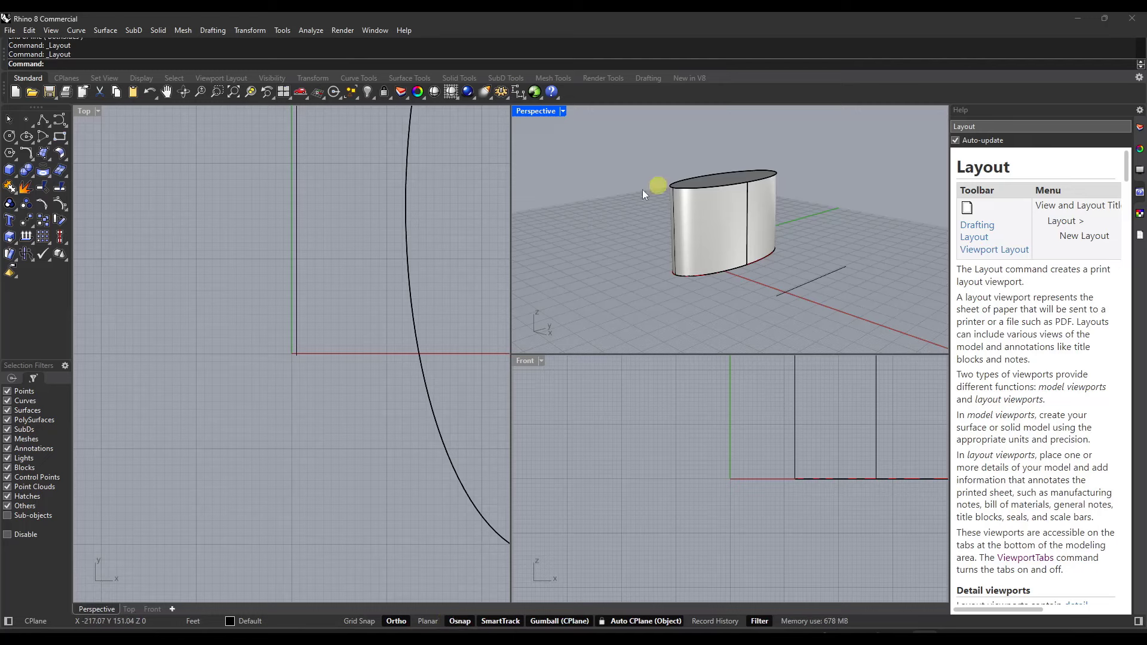
Select the extruded ellipse and shift it a short distance along the X axis with the gumball
click(718, 225)
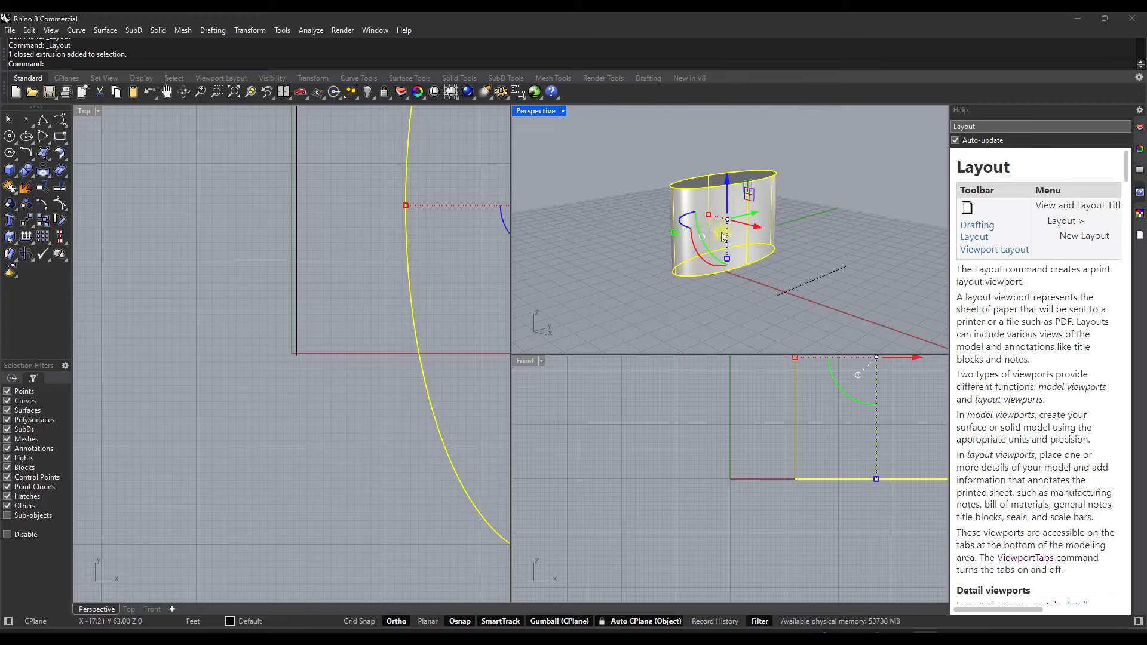
drag(744, 222, 739, 186)
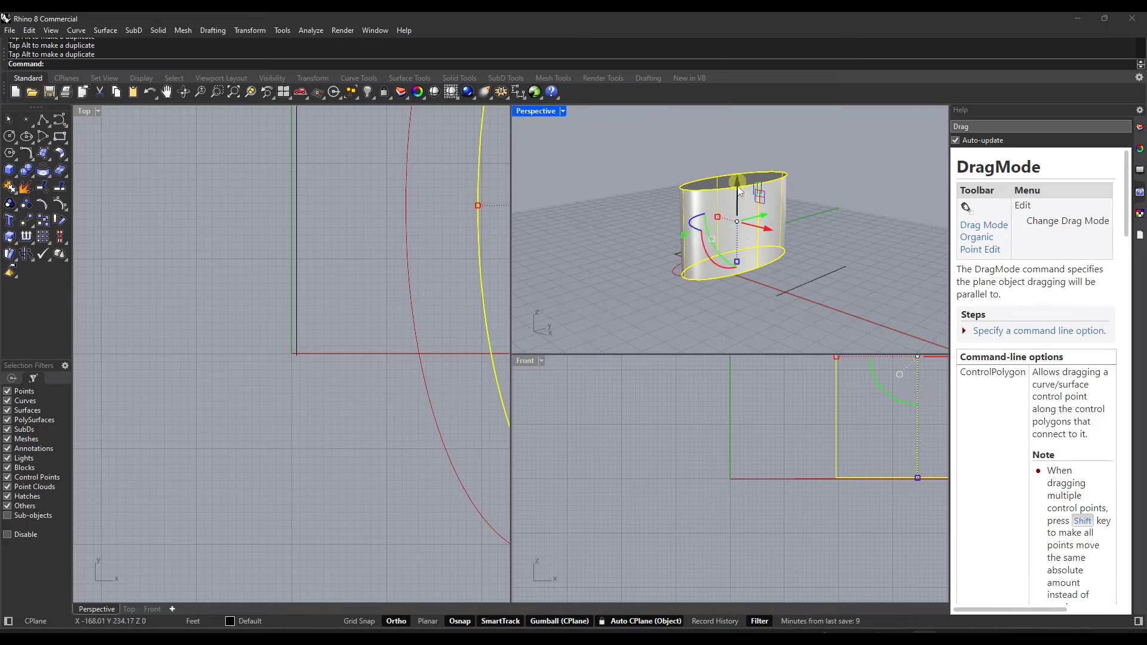
Toggle the Gumball off and on several times, nudging the extruded ellipse slightly upward with it in between
click(562, 622)
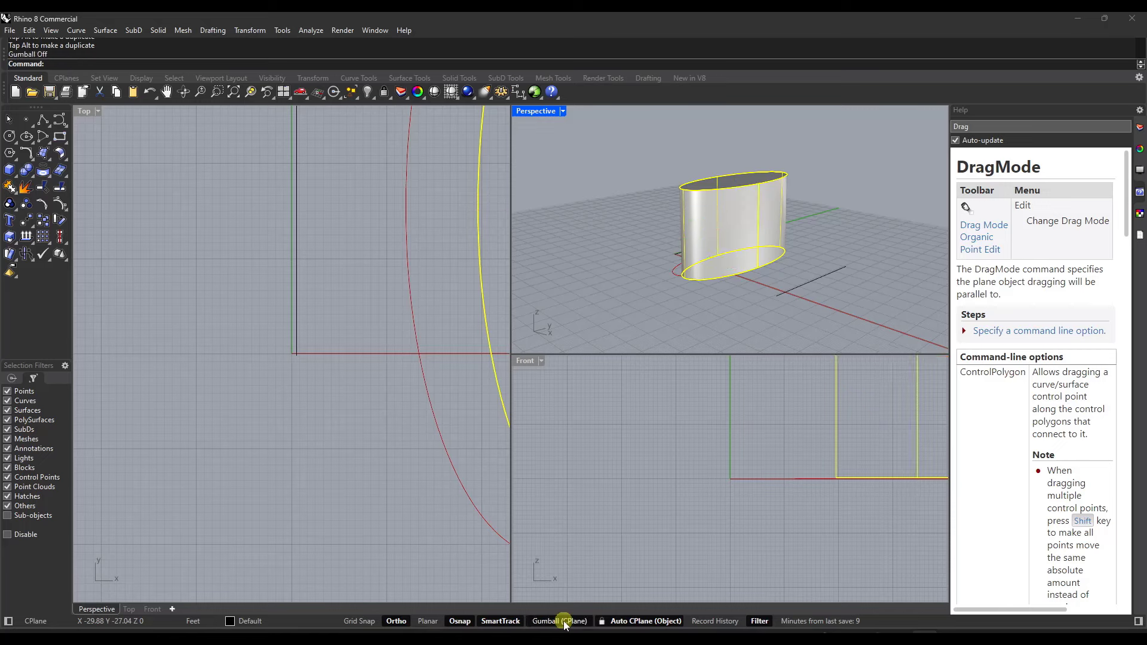
click(564, 623)
click(566, 623)
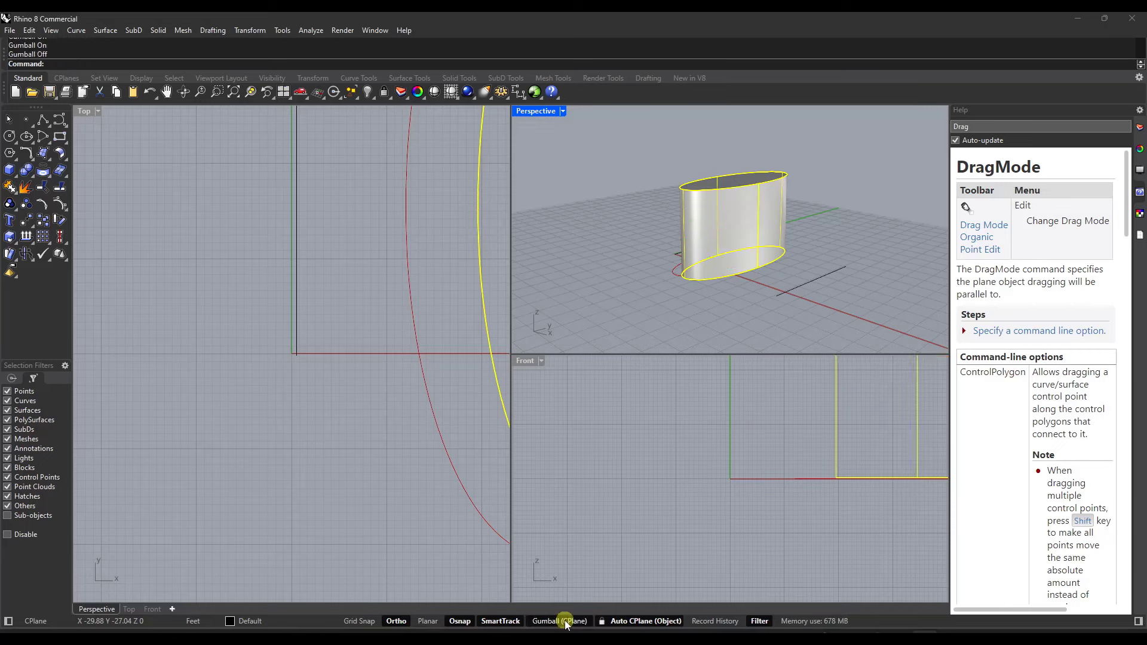
click(565, 623)
mouse_move(757, 195)
mouse_down()
mouse_move(801, 192)
mouse_move(749, 190)
mouse_up()
click(564, 621)
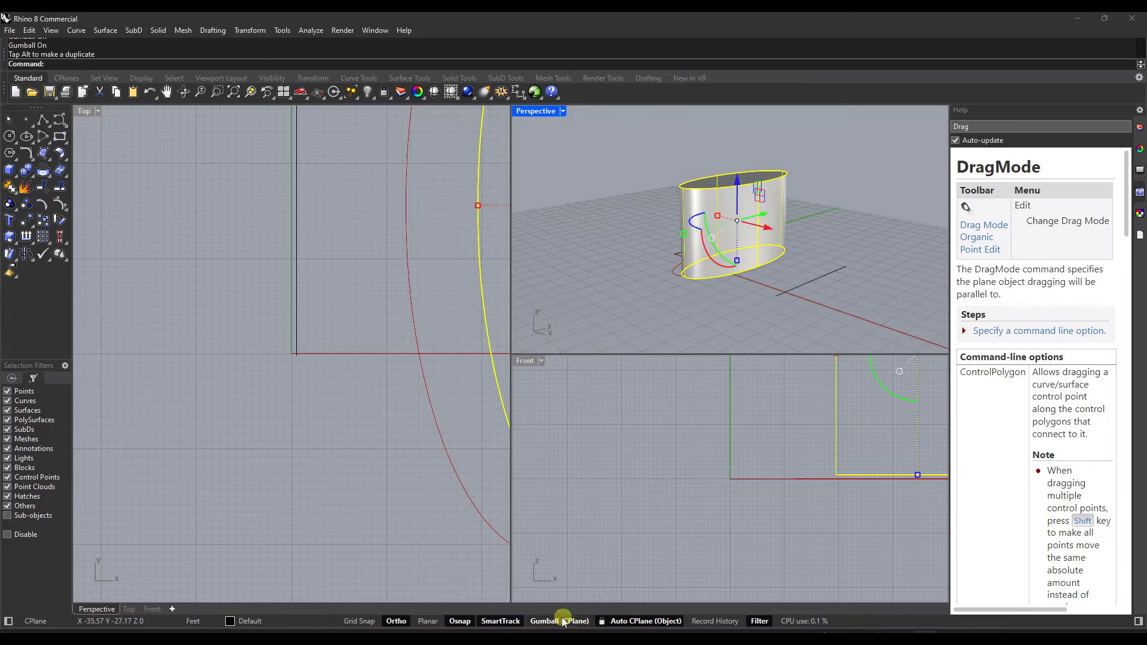
click(564, 621)
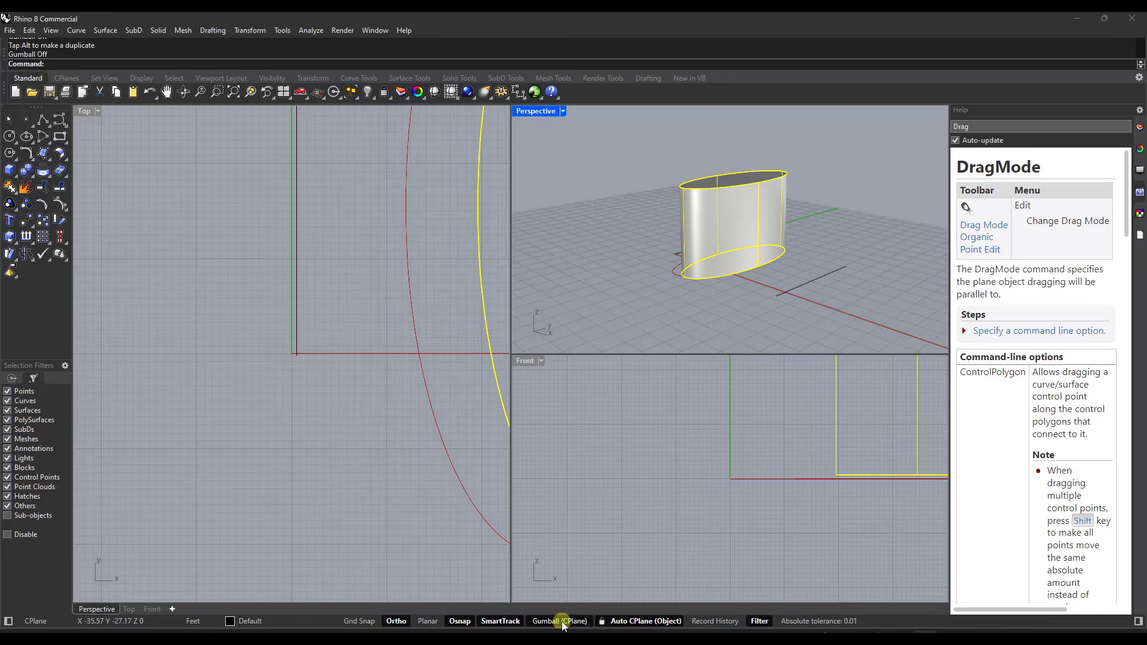
click(563, 622)
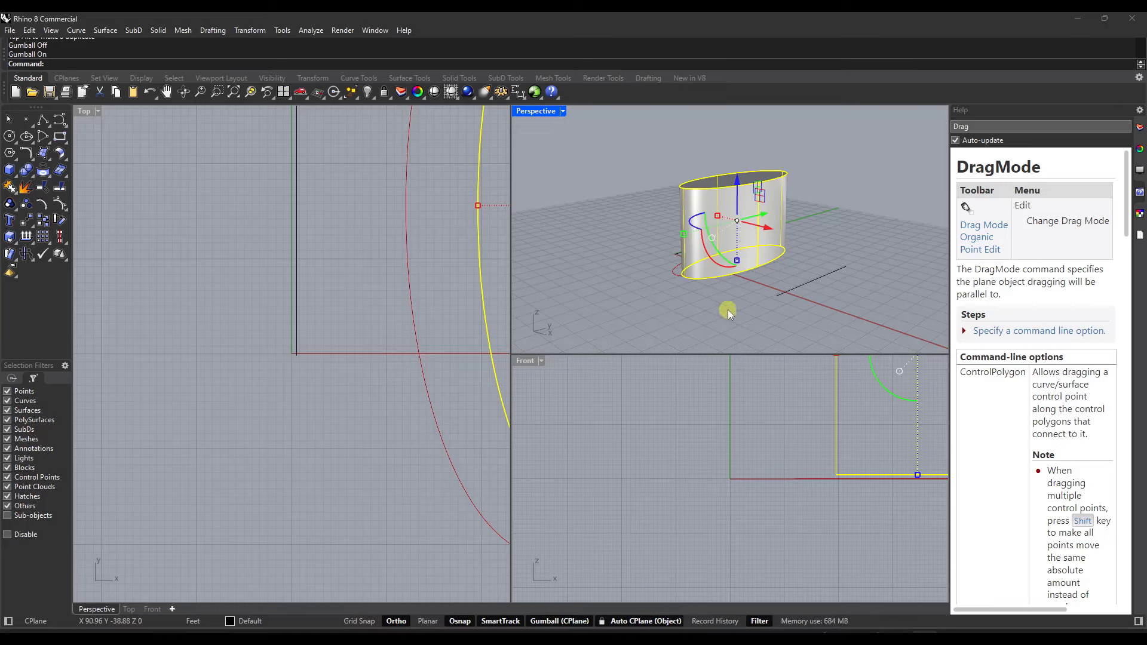
Turn Osnap back on and dismiss the New Layout dialog without creating a layout
right_drag(730, 259, 735, 260)
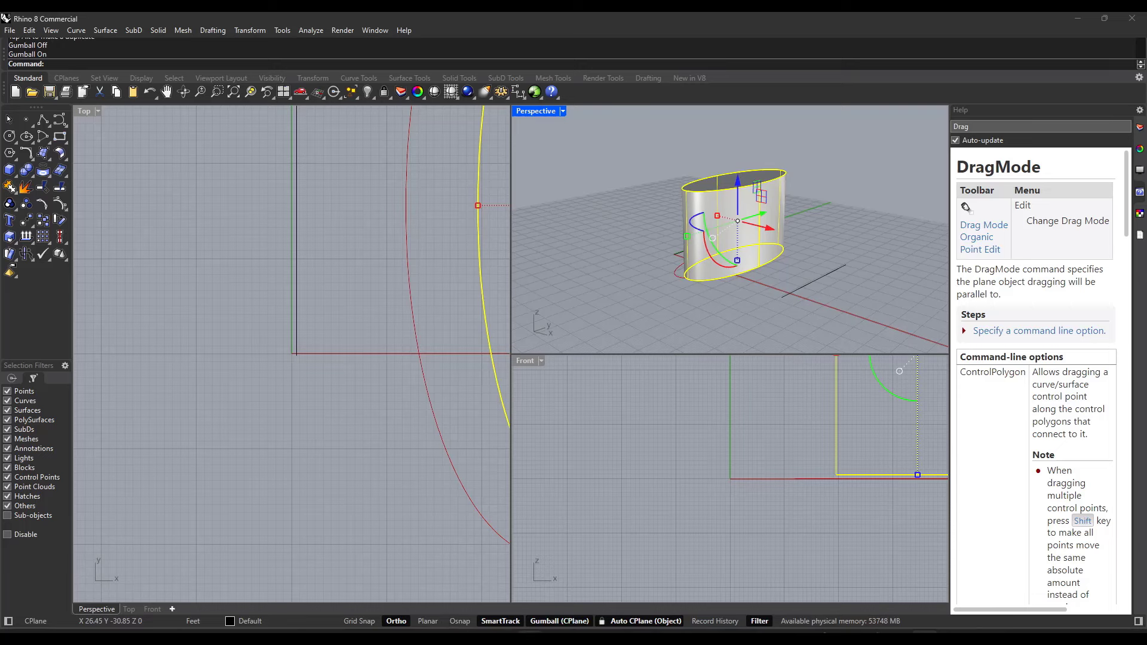
click(461, 622)
middle_click(709, 258)
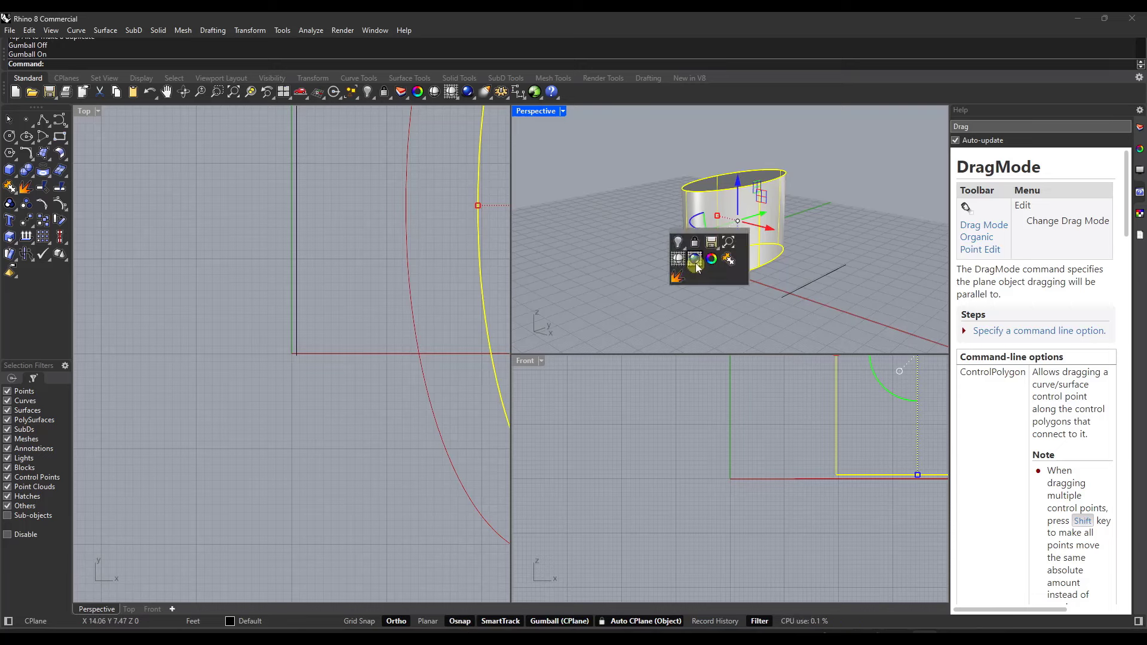
key(ctrl+l)
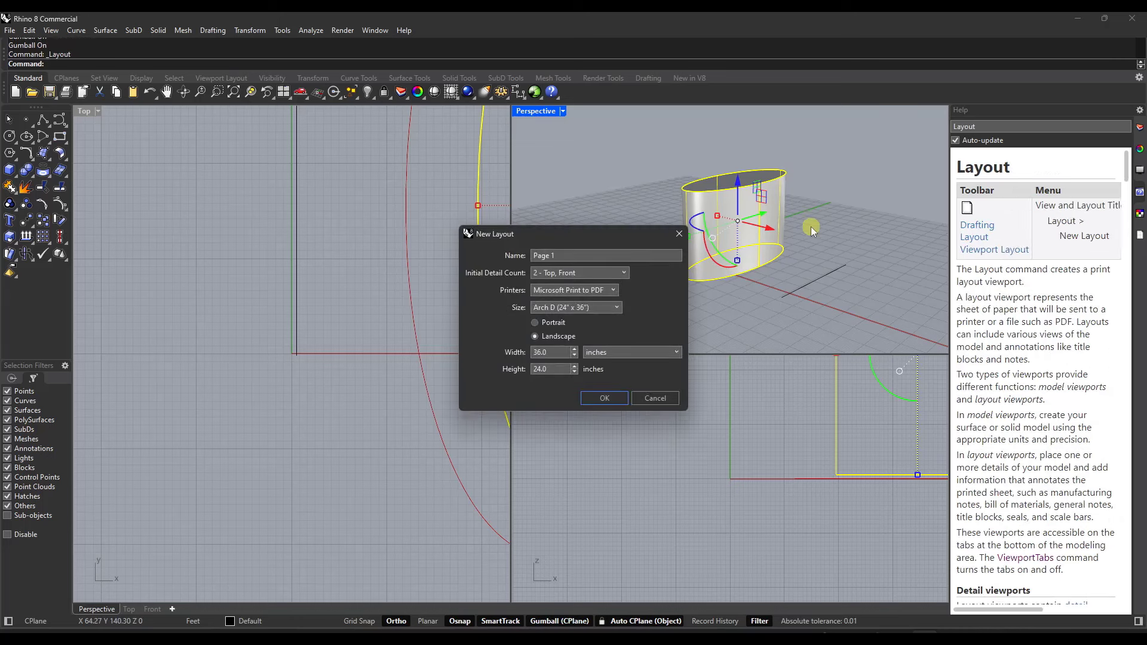
click(655, 398)
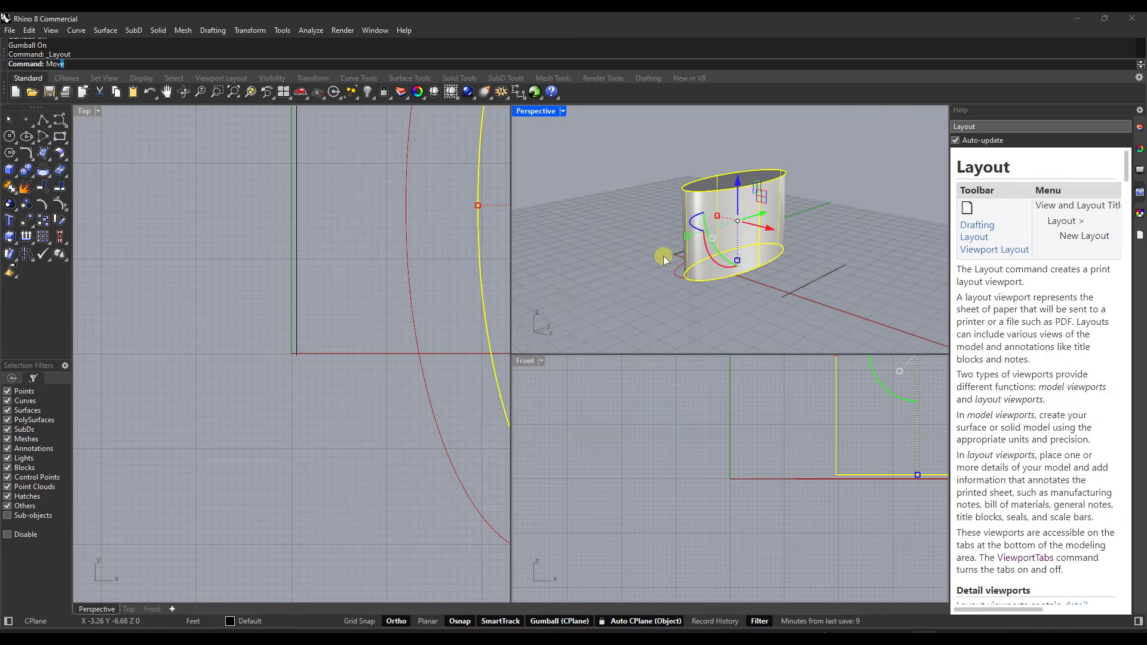
Move the extruded ellipse from a point on its bottom edge to the near end of the line, with Ortho off and Osnap on
text(Move)
key(Return)
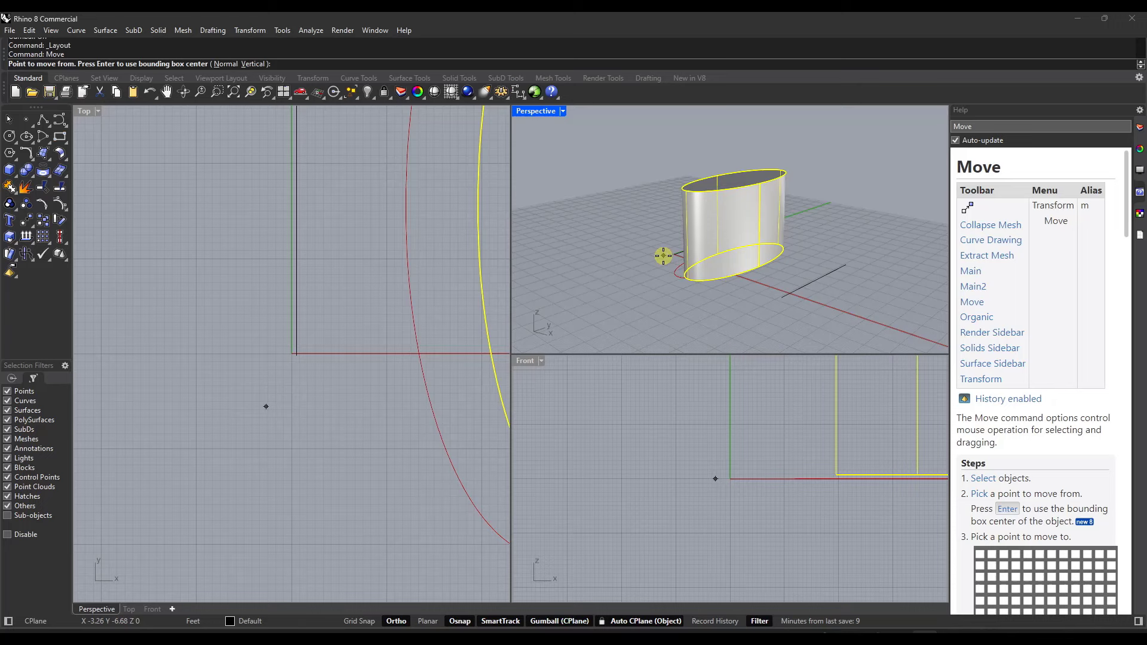
click(694, 277)
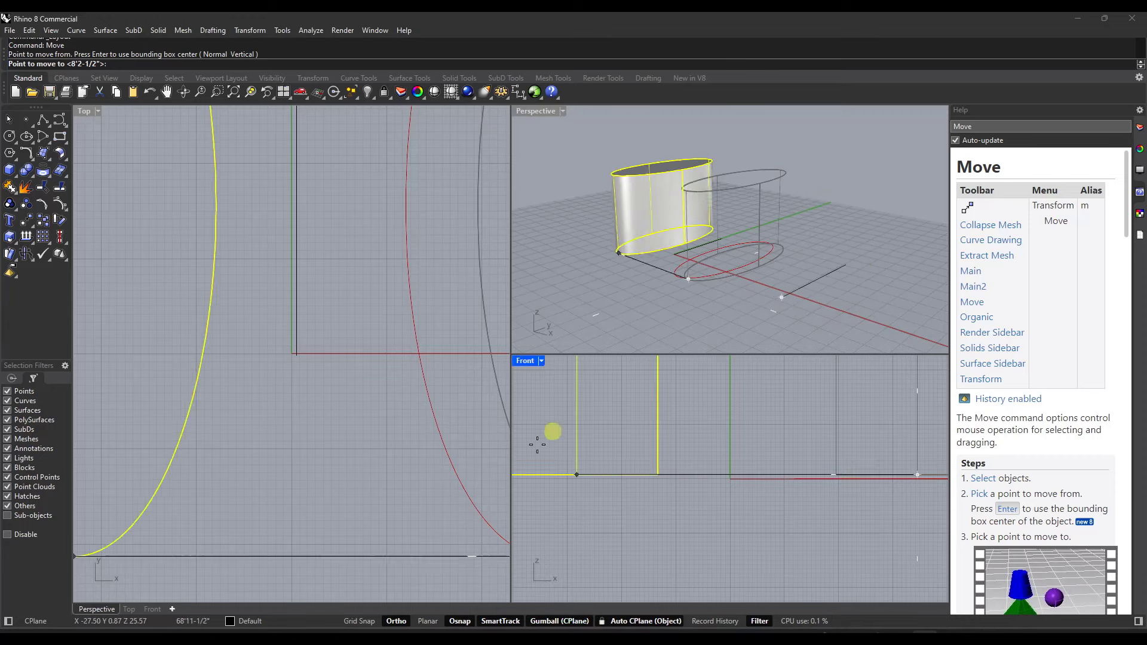
click(458, 624)
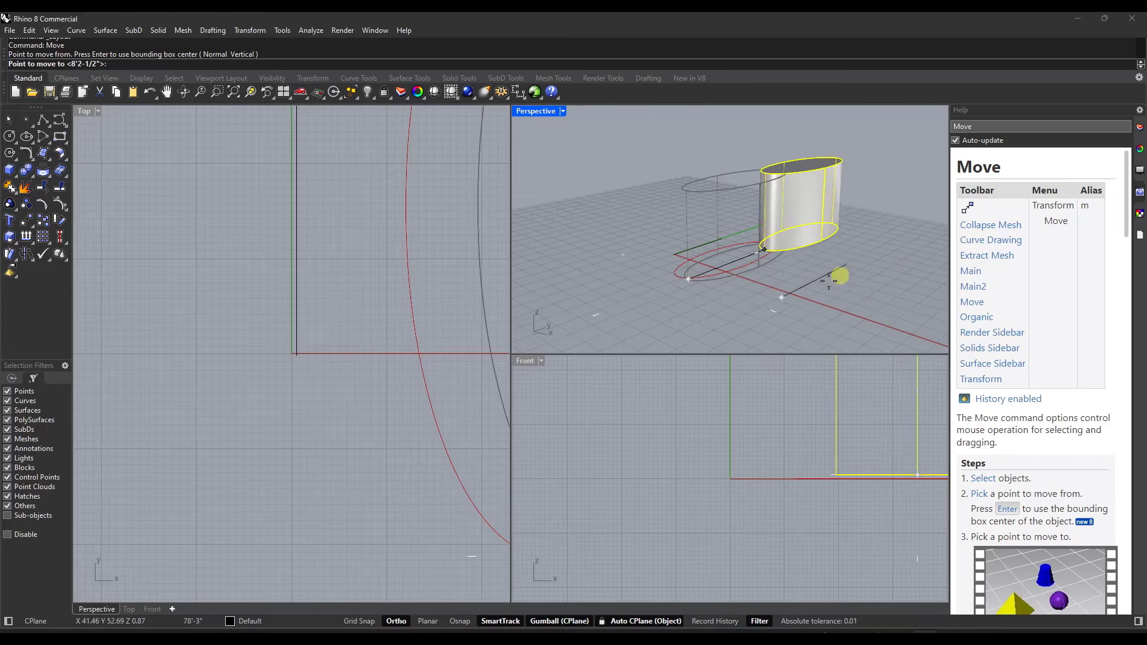
click(397, 622)
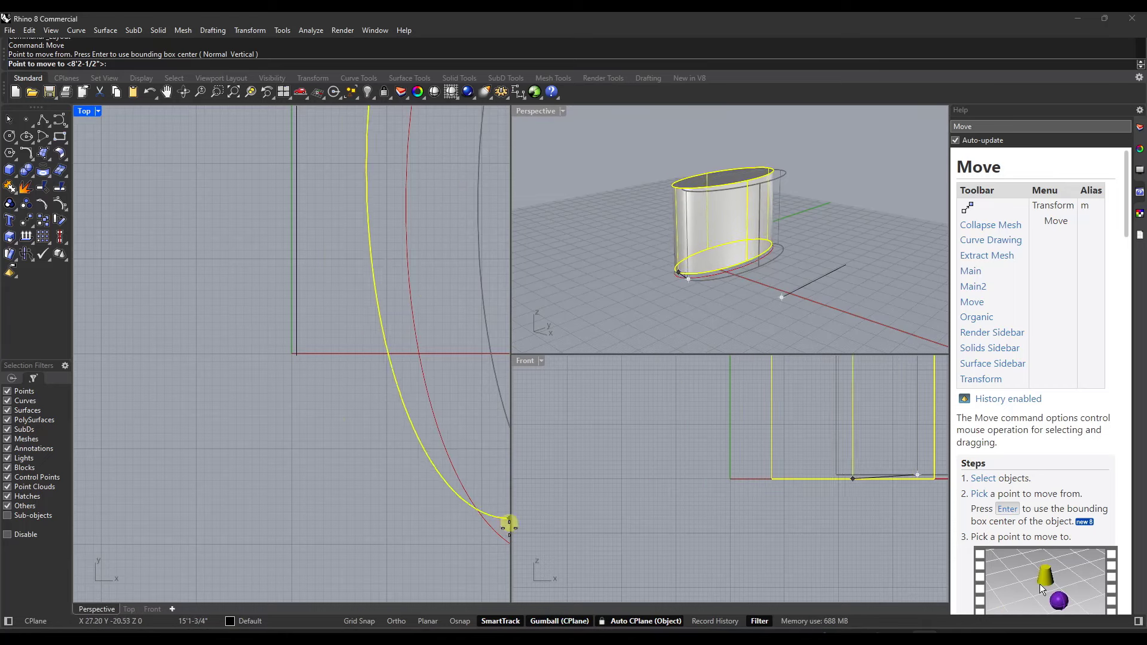
click(460, 621)
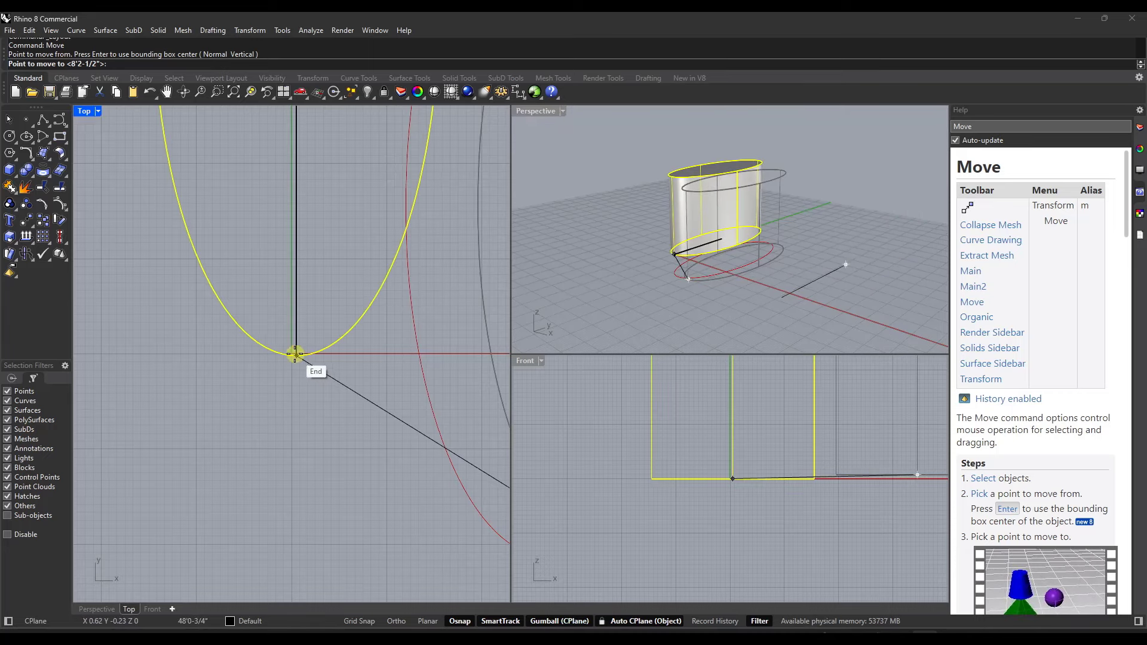
click(782, 296)
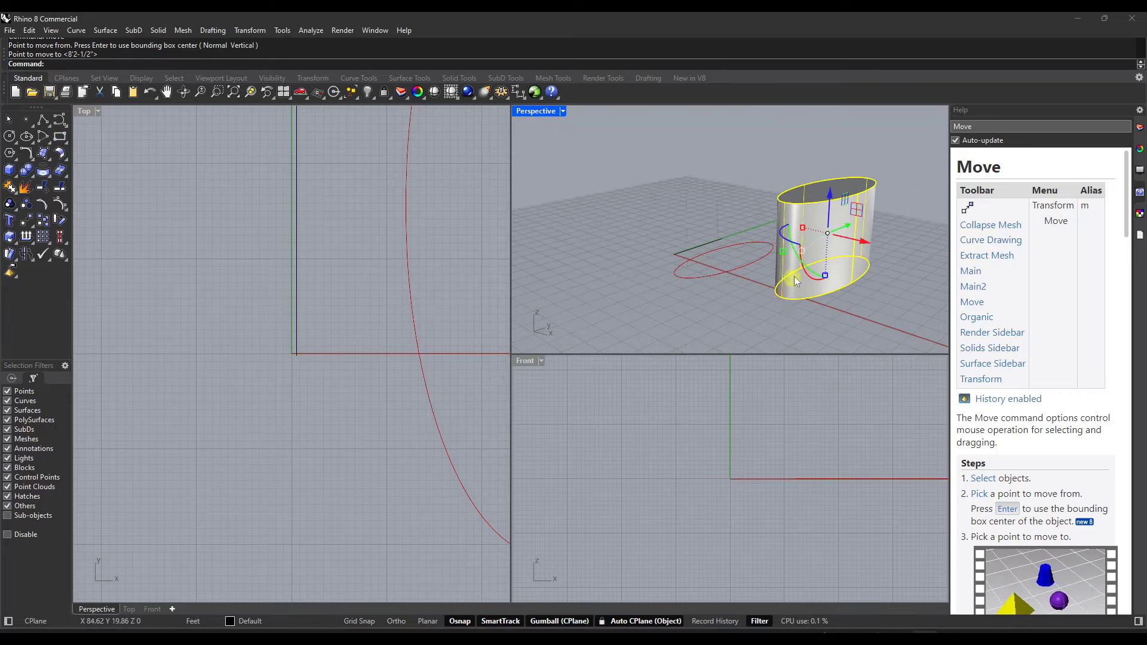
scroll(684, 221, down, 4)
scroll(794, 220, up, 4)
scroll(783, 160, down, 5)
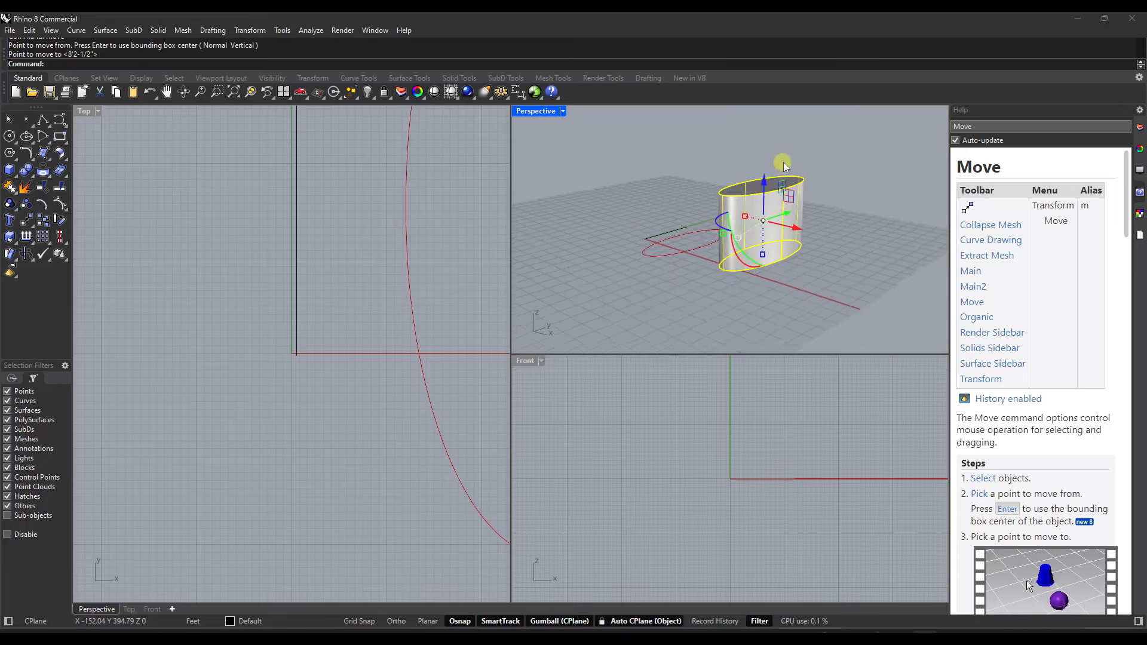
scroll(776, 178, up, 4)
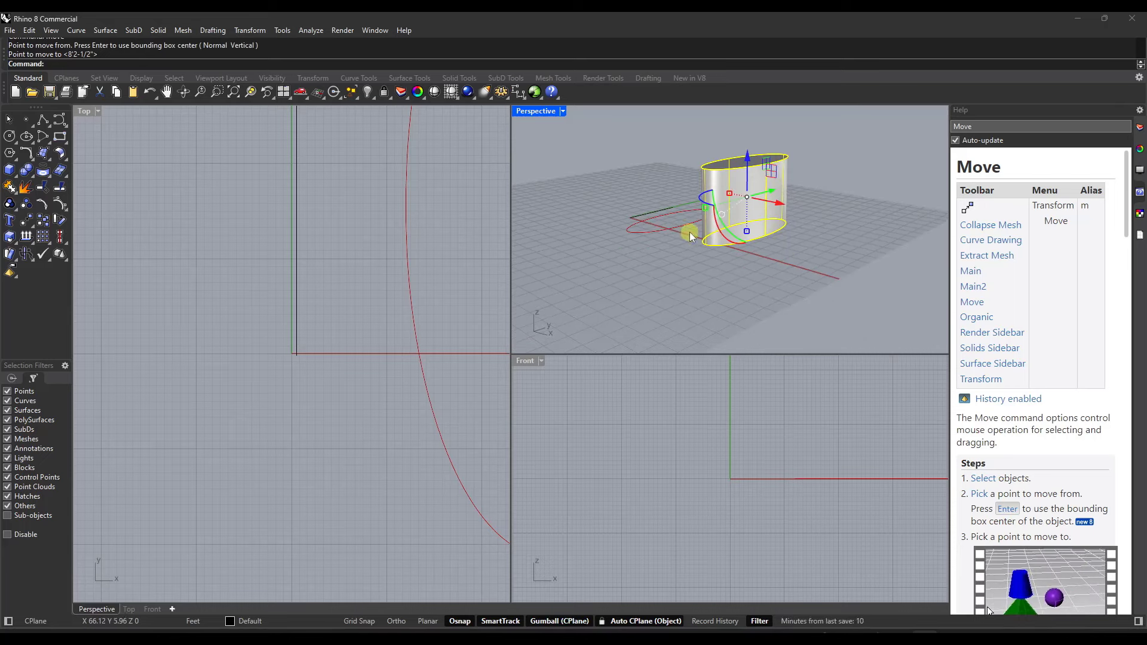
Orbit and zoom the Perspective view around the extruded ellipse, and zoom the Top view to frame the ellipses and line
right_drag(690, 237, 805, 212)
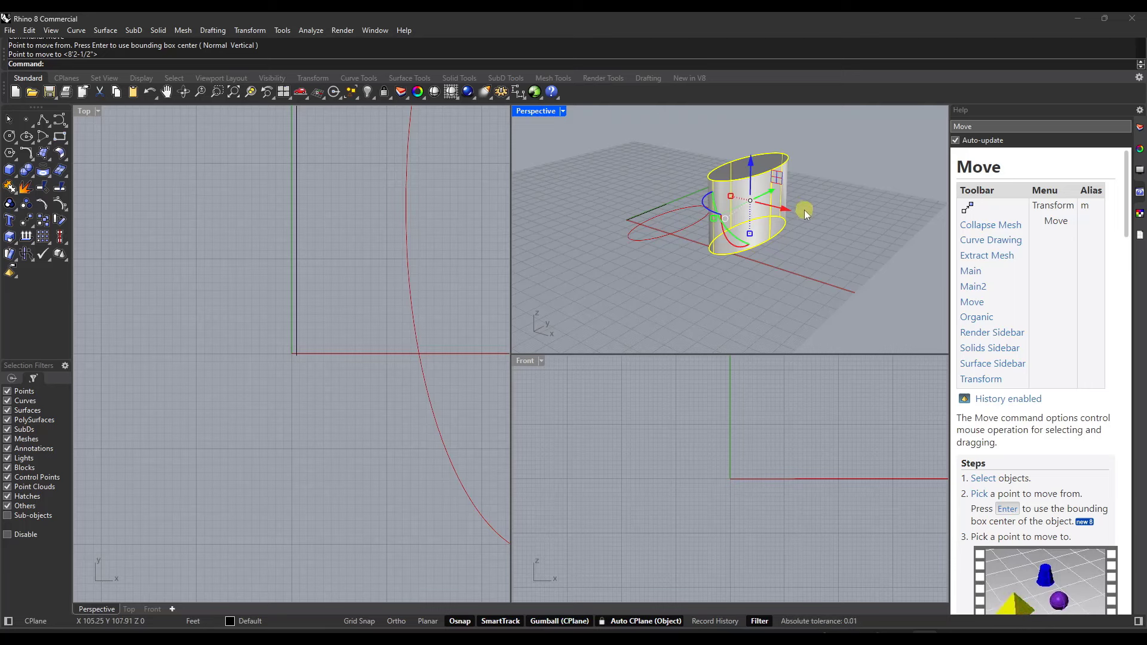
scroll(782, 186, up, 3)
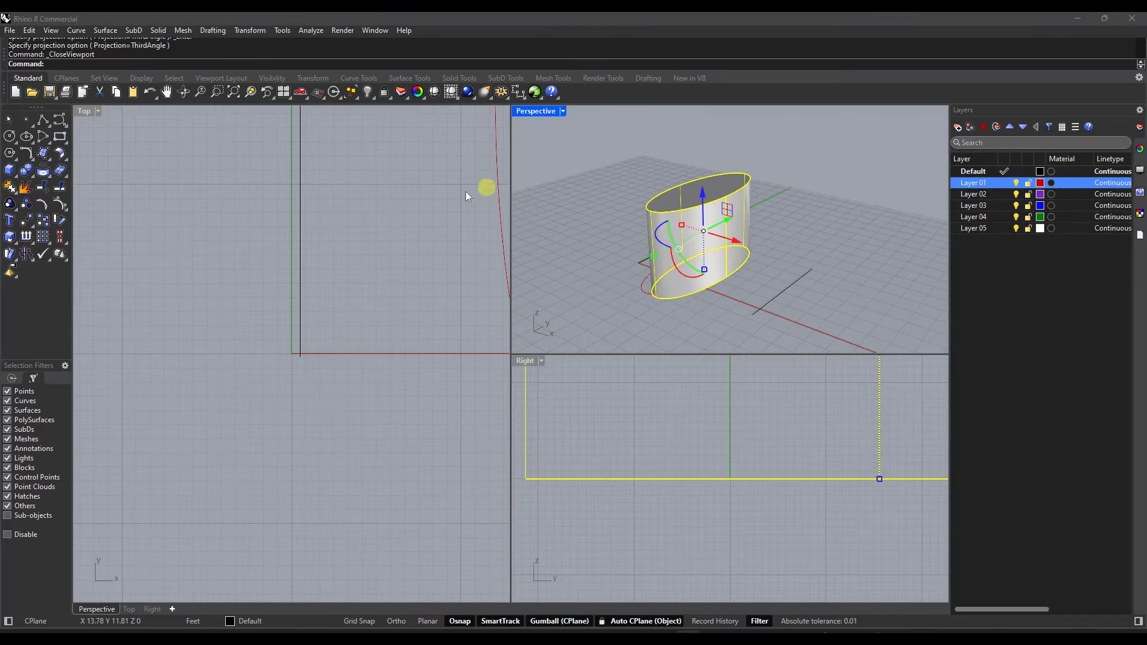
scroll(339, 285, down, 15)
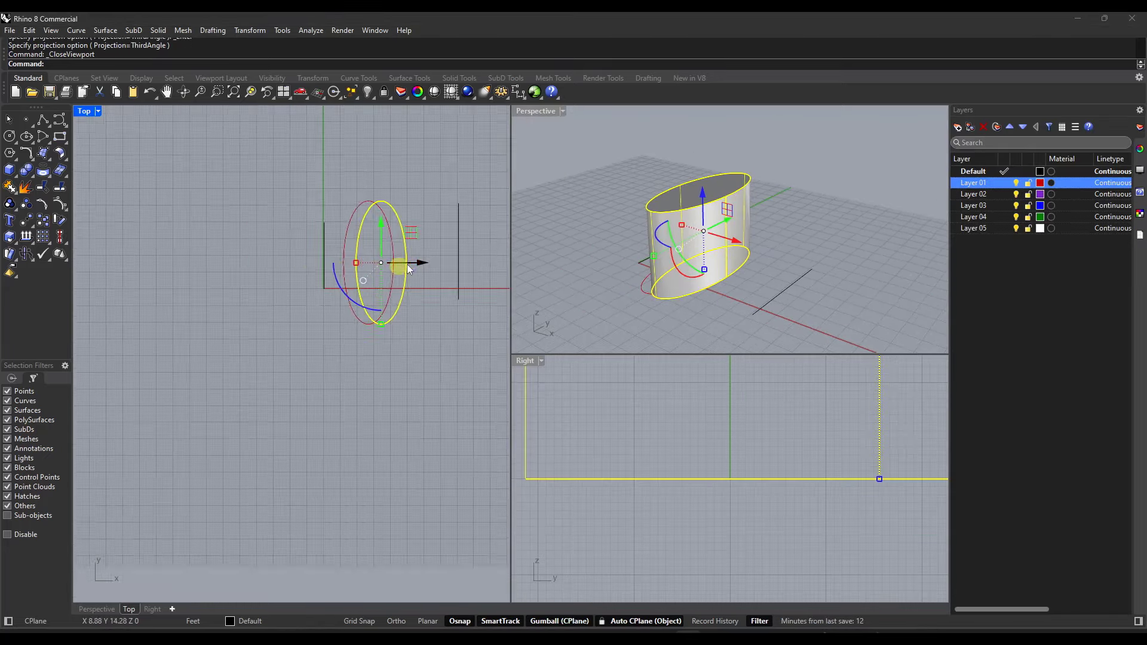
scroll(403, 260, up, 9)
scroll(360, 219, down, 7)
scroll(365, 191, up, 4)
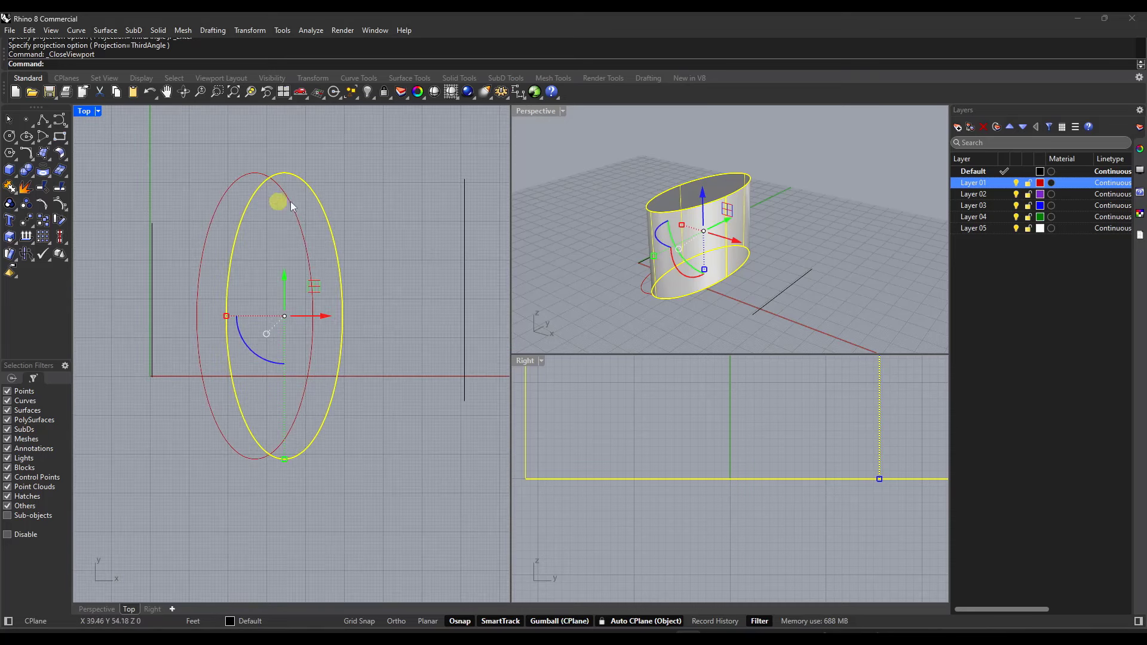
Switch to the four-viewport layout with Top, Perspective, Front and Right views, and deselect the extruded ellipse
click(84, 111)
mouse_move(143, 457)
click(282, 522)
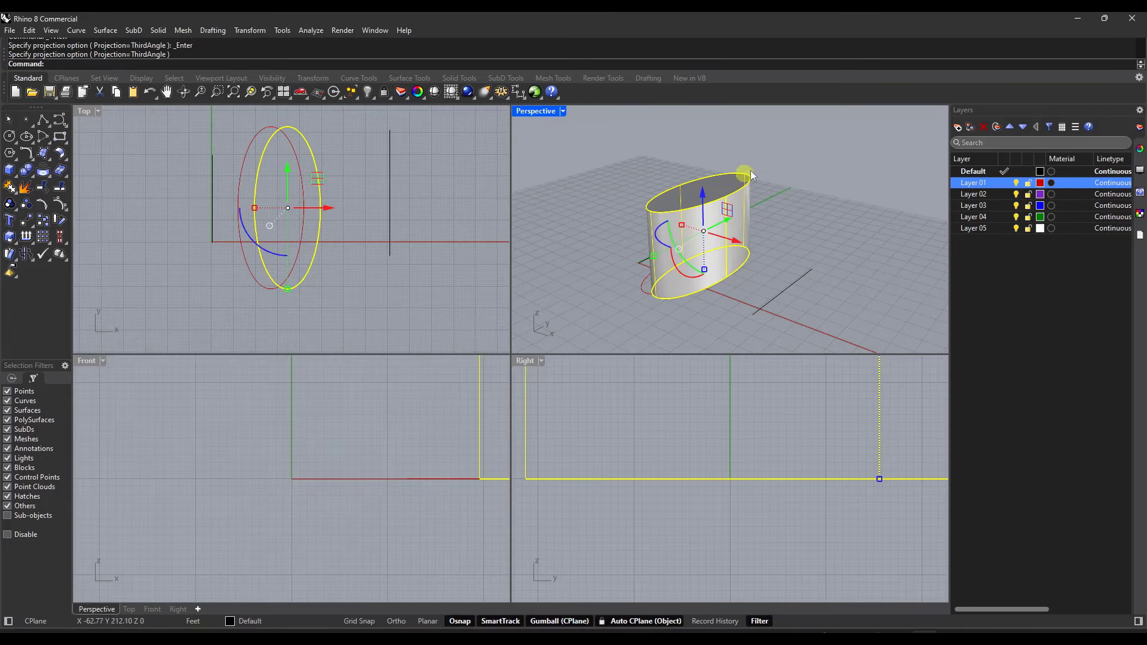
click(108, 128)
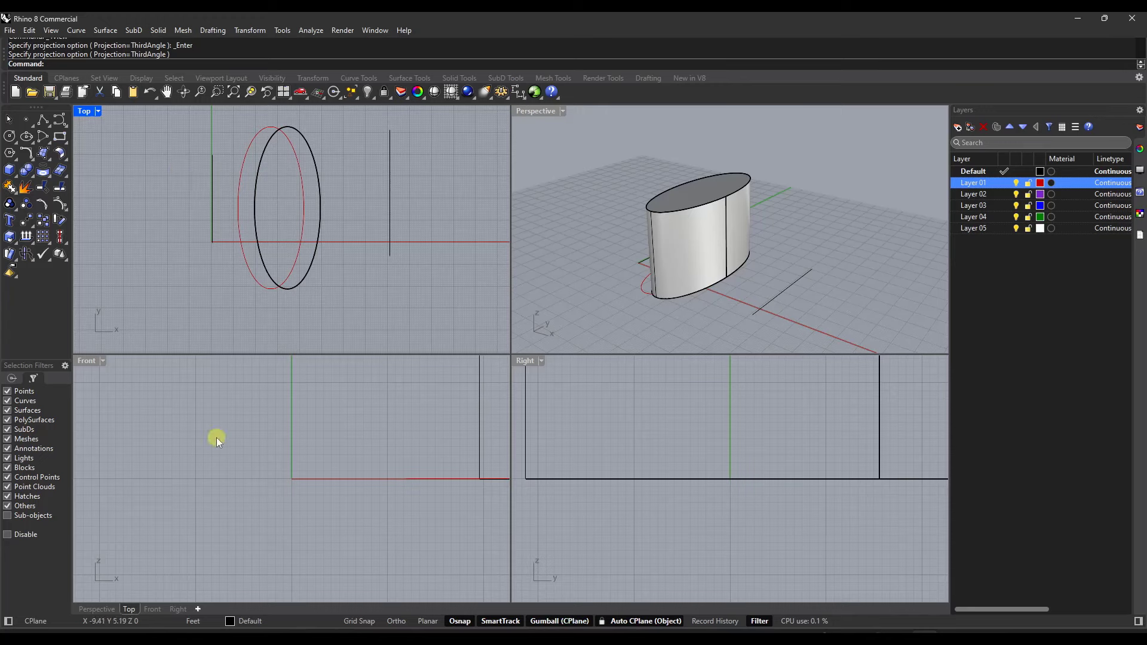
Zoom the Front, Right and Perspective views to frame the extruded ellipse, and orbit the Perspective view slightly
scroll(193, 490, down, 3)
scroll(286, 374, down, 2)
scroll(272, 350, up, 3)
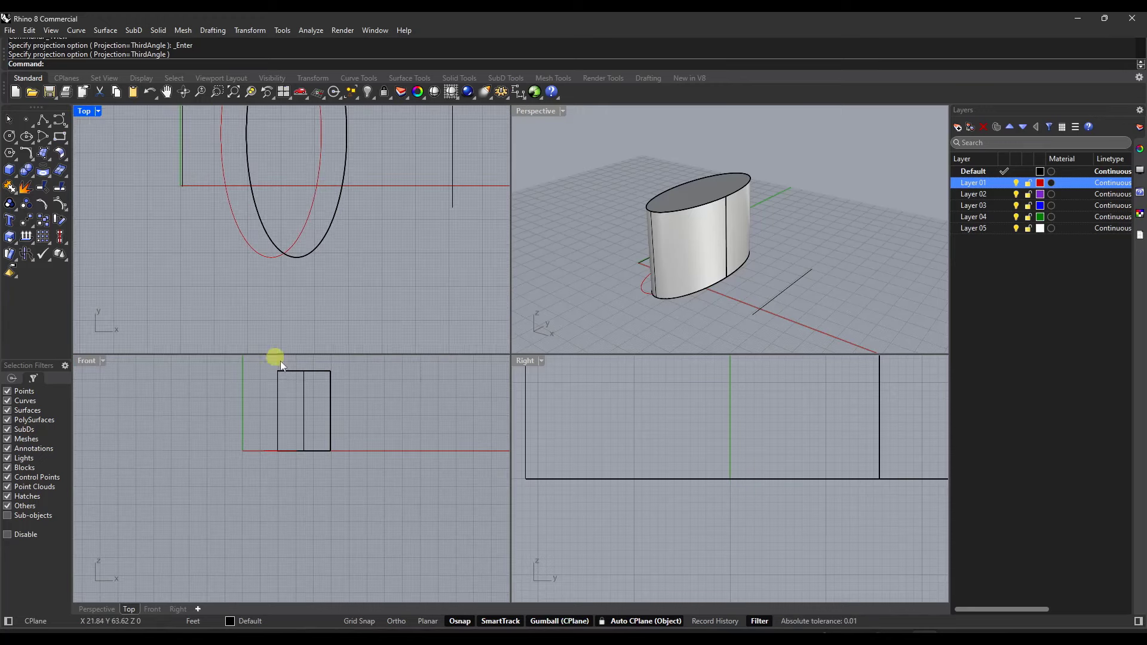
scroll(299, 383, up, 3)
scroll(350, 453, down, 2)
scroll(708, 433, down, 4)
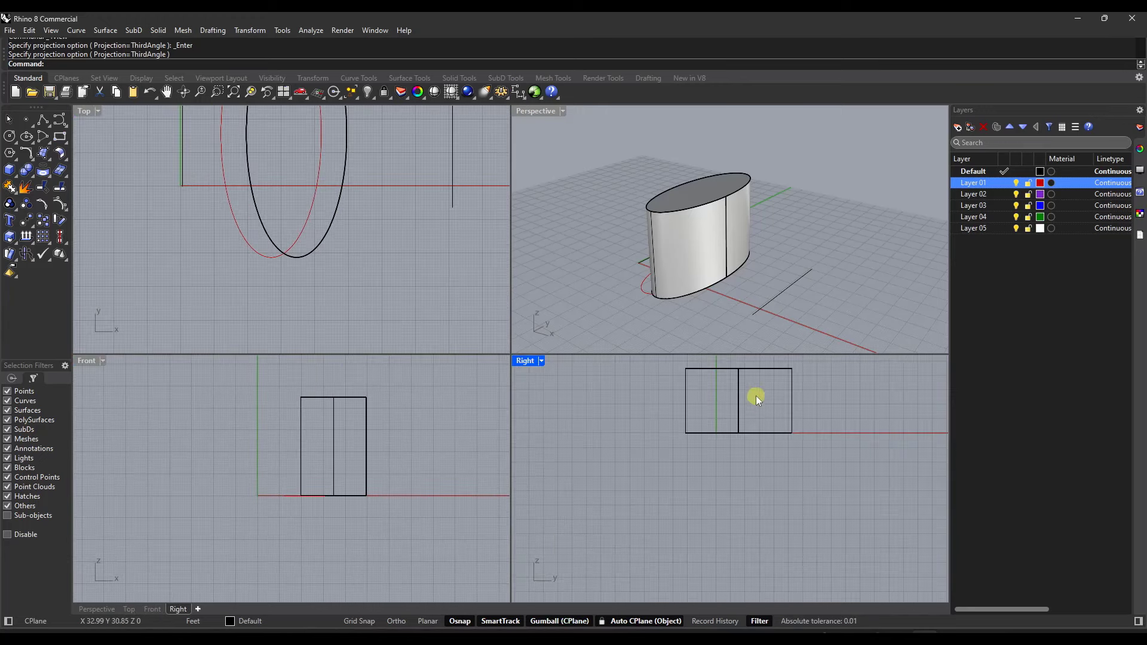
scroll(801, 338, up, 3)
scroll(804, 396, up, 2)
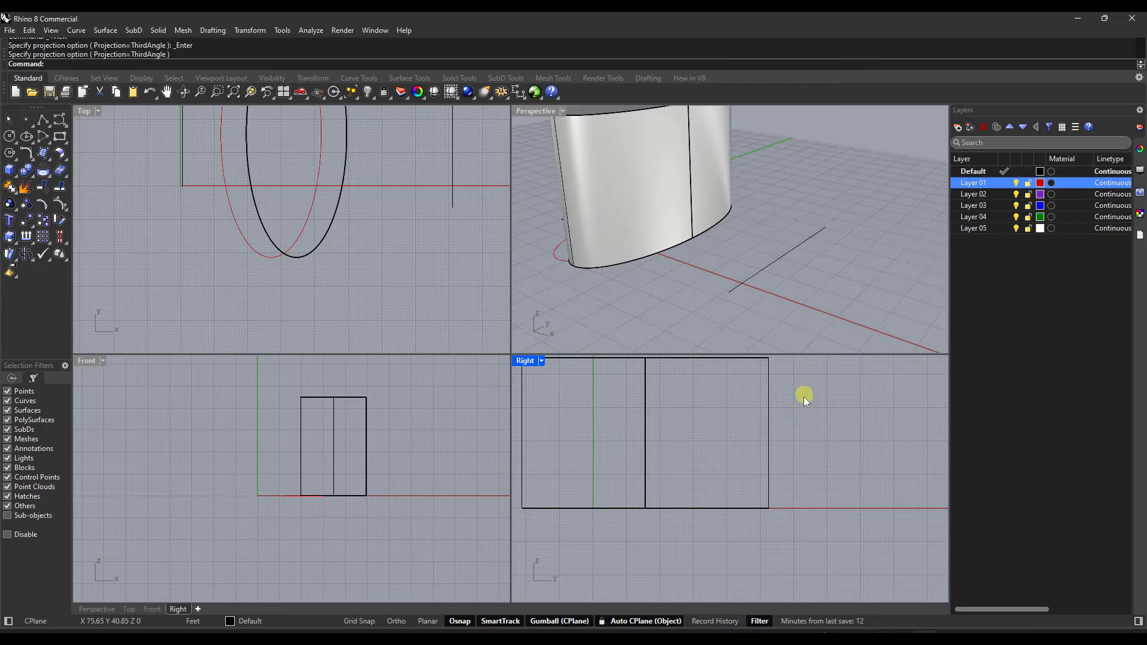
scroll(855, 463, down, 3)
scroll(813, 380, up, 3)
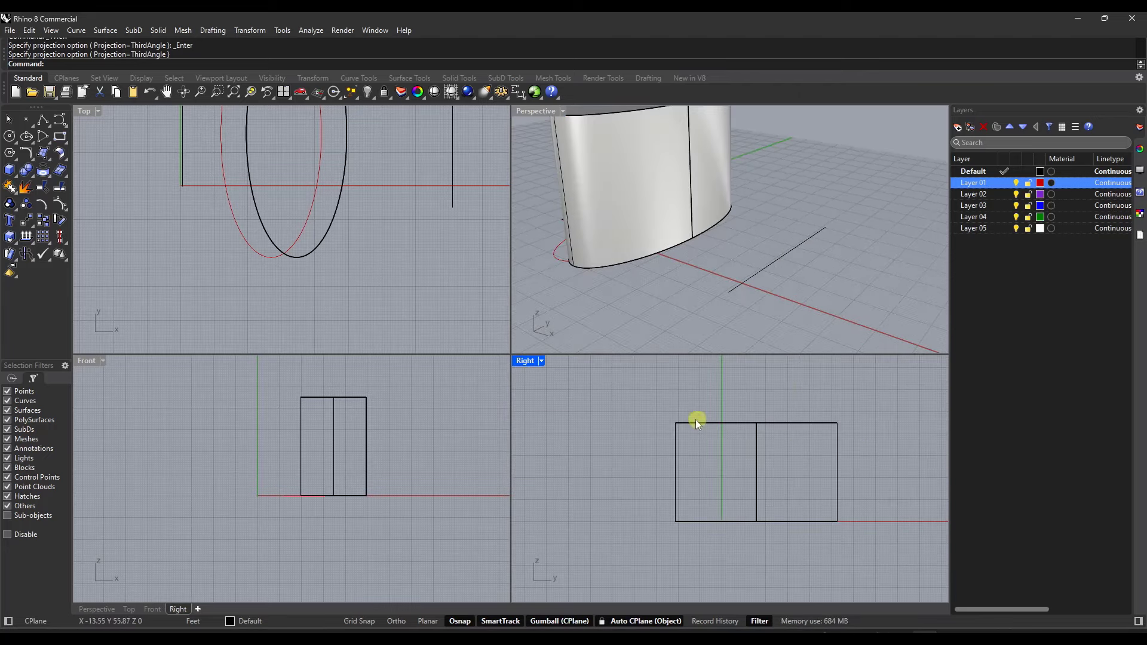
scroll(699, 420, down, 2)
scroll(646, 237, down, 3)
scroll(666, 164, up, 3)
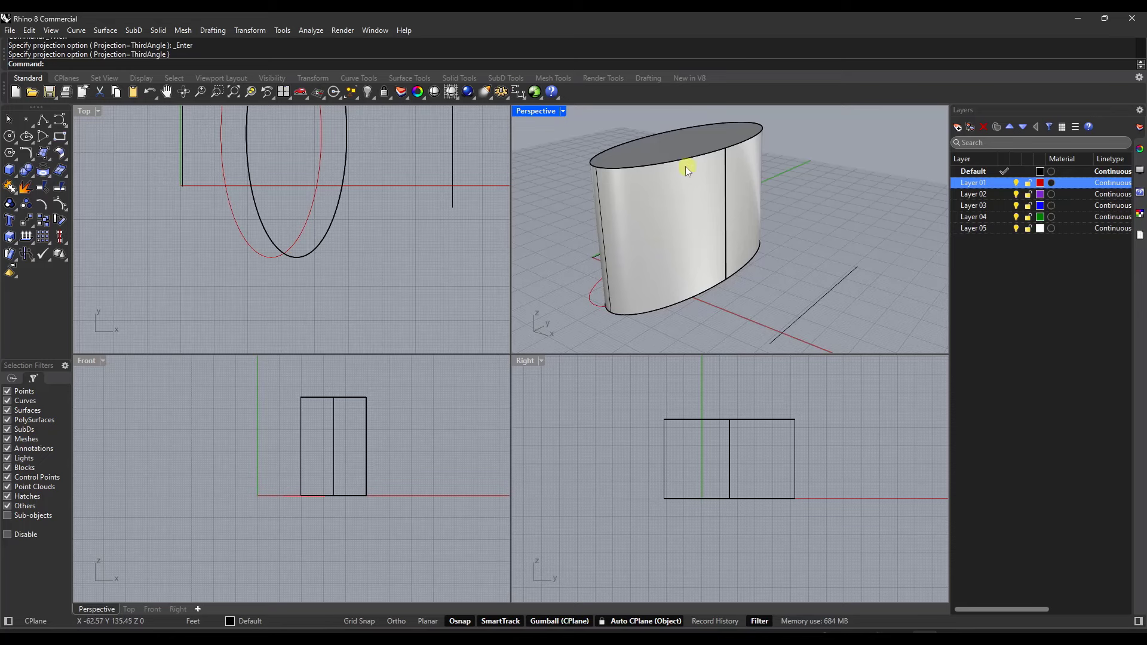
scroll(689, 156, down, 1)
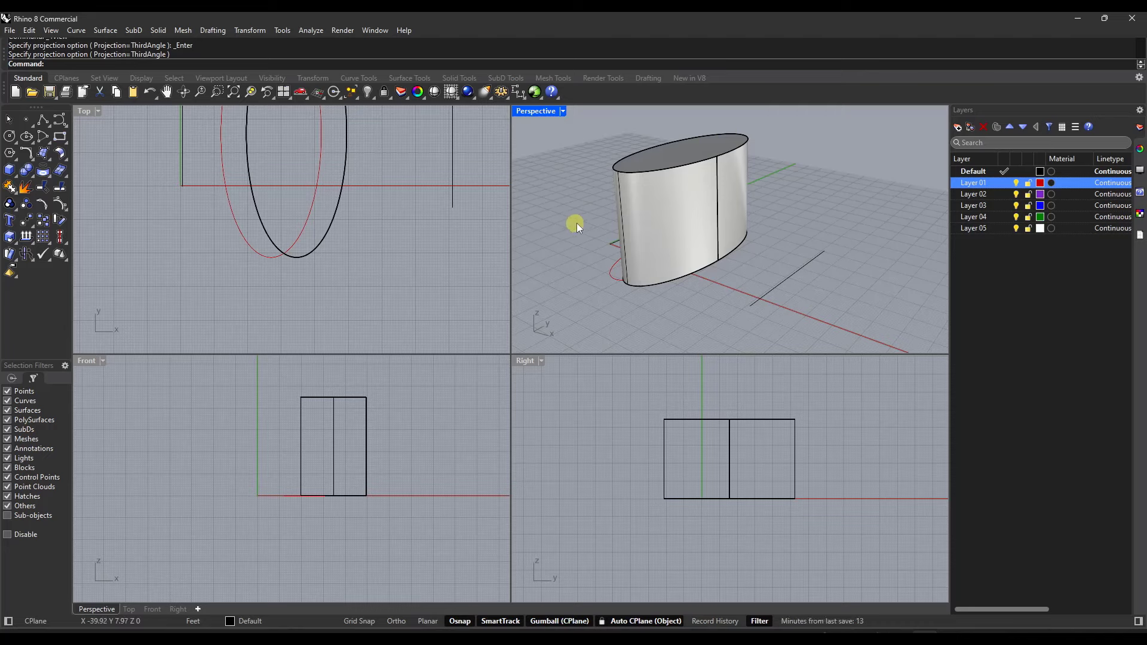
right_drag(656, 222, 679, 213)
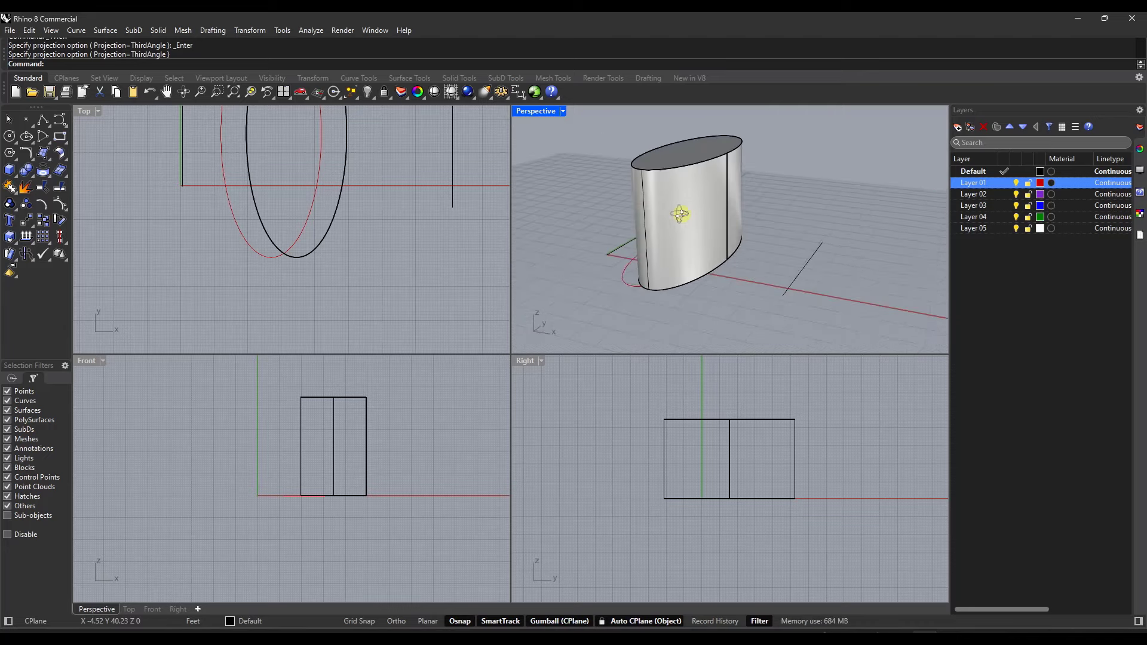
mouse_move(707, 215)
right_down()
mouse_move(743, 205)
mouse_move(688, 216)
right_up()
Enable Manipulate view for the middle mouse button in the Mouse options and apply the settings
click(11, 30)
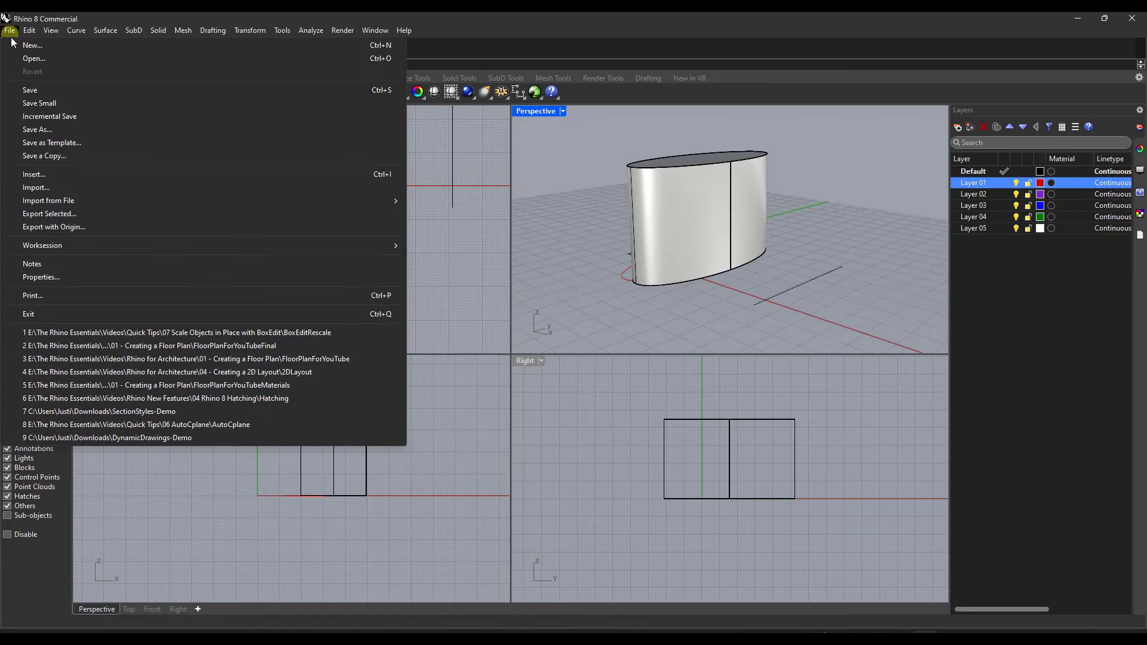
click(27, 276)
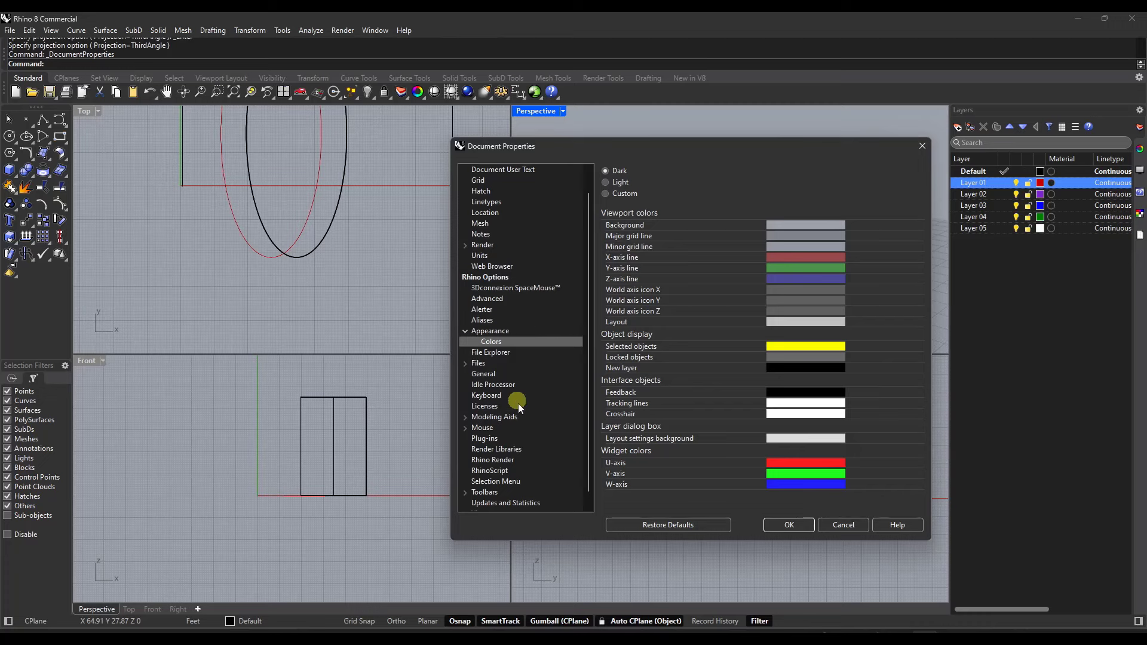
click(483, 429)
click(657, 265)
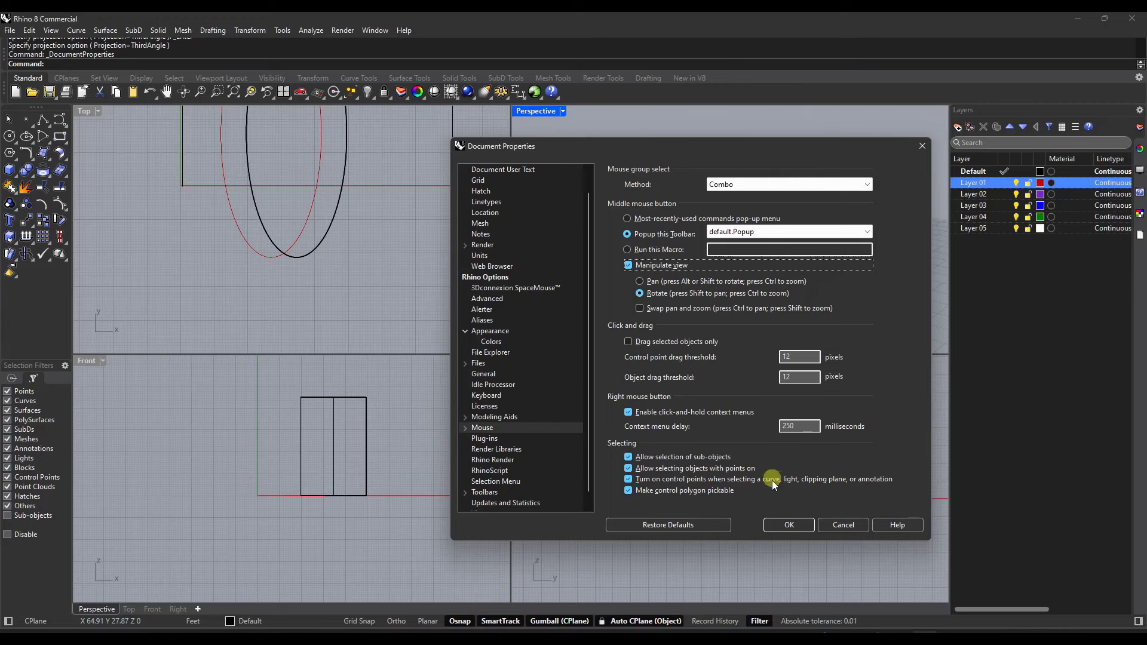
click(792, 526)
Rotate the Perspective view around the extruded ellipse, and zoom and pan the Top view to frame the ellipses
middle_drag(768, 350, 676, 243)
right_drag(676, 244, 790, 222)
scroll(366, 268, down, 5)
scroll(377, 188, up, 4)
right_drag(376, 188, 350, 159)
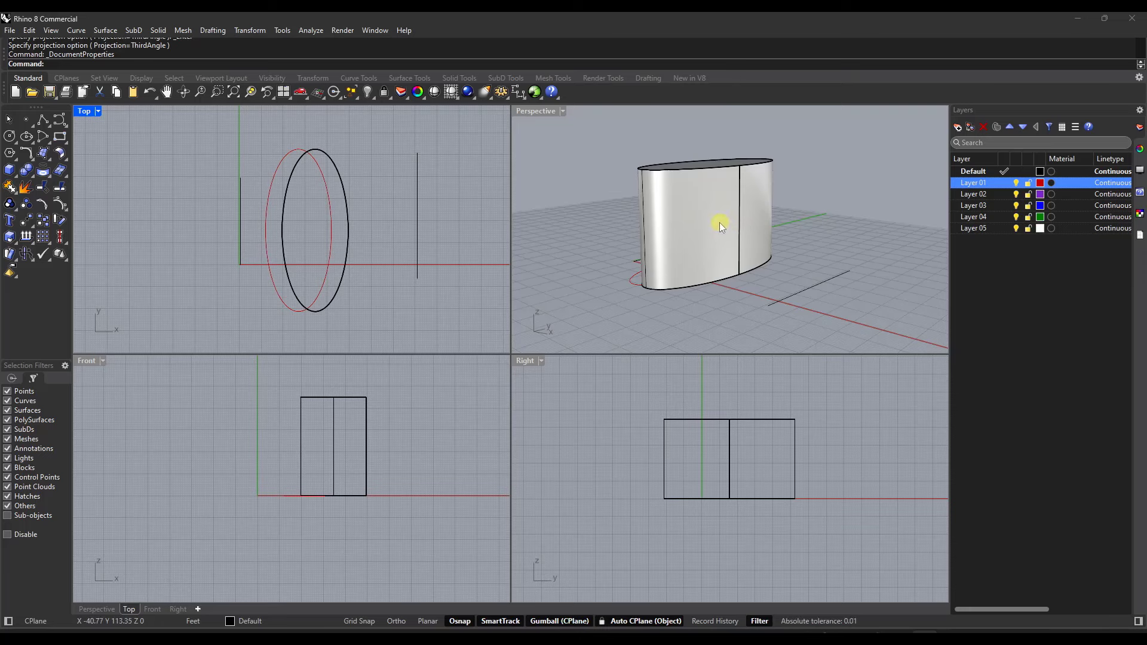
Zoom the Perspective view in and out repeatedly around different points near the extruded ellipse
scroll(719, 222, down, 3)
scroll(907, 262, up, 5)
scroll(908, 259, down, 5)
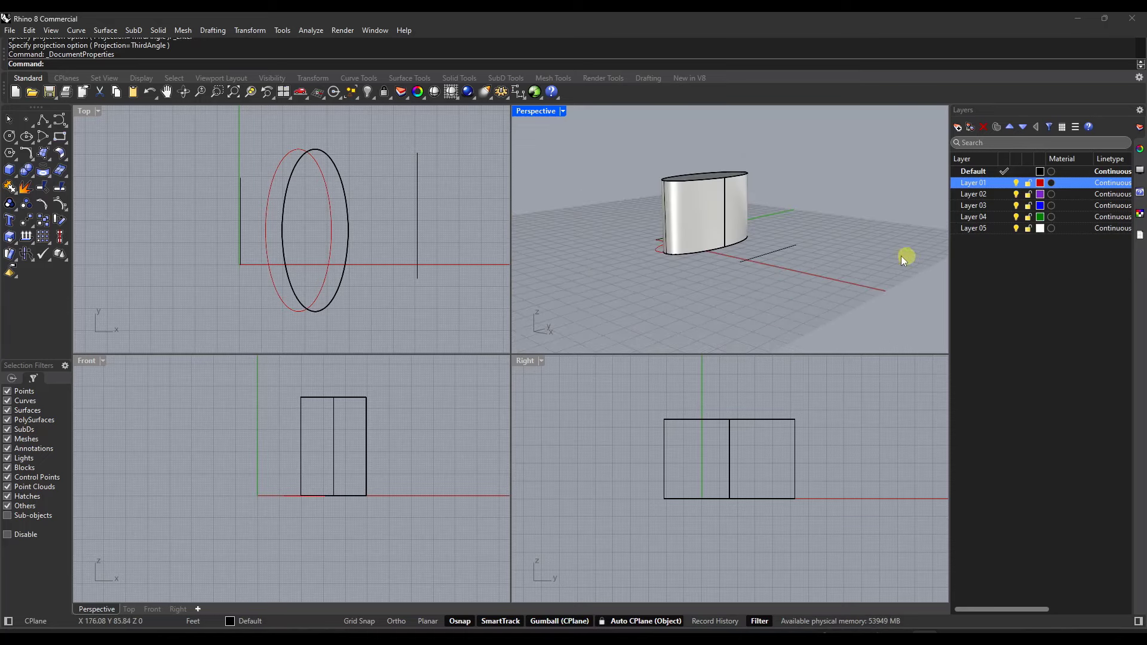
scroll(537, 146, up, 4)
scroll(541, 146, down, 5)
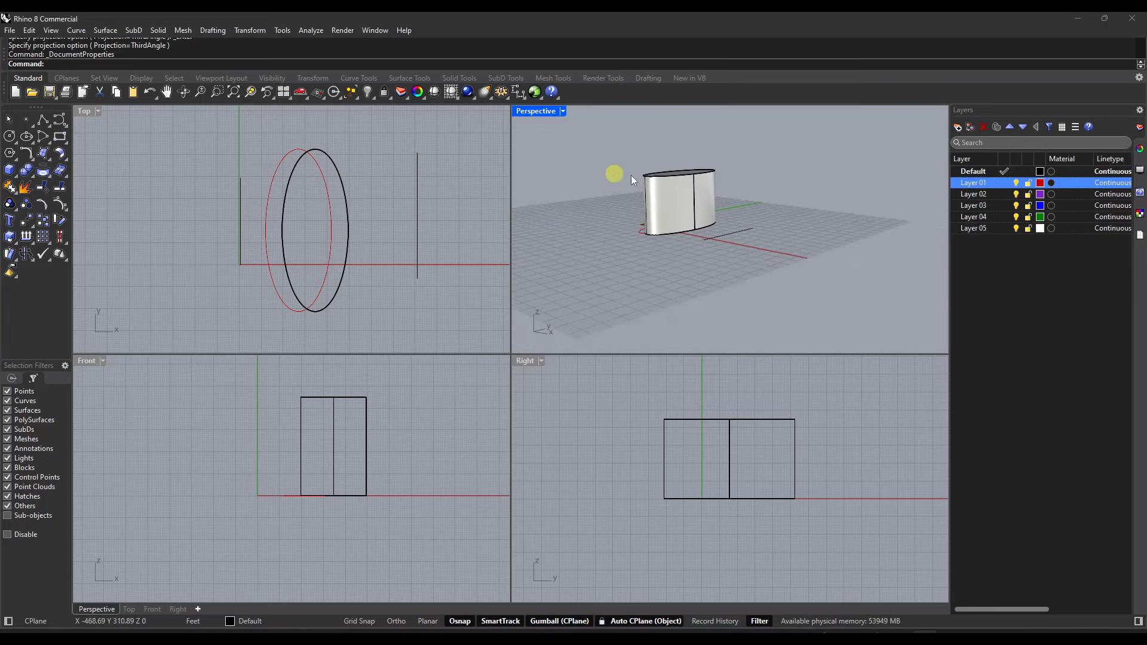
scroll(906, 203, up, 4)
scroll(899, 208, down, 5)
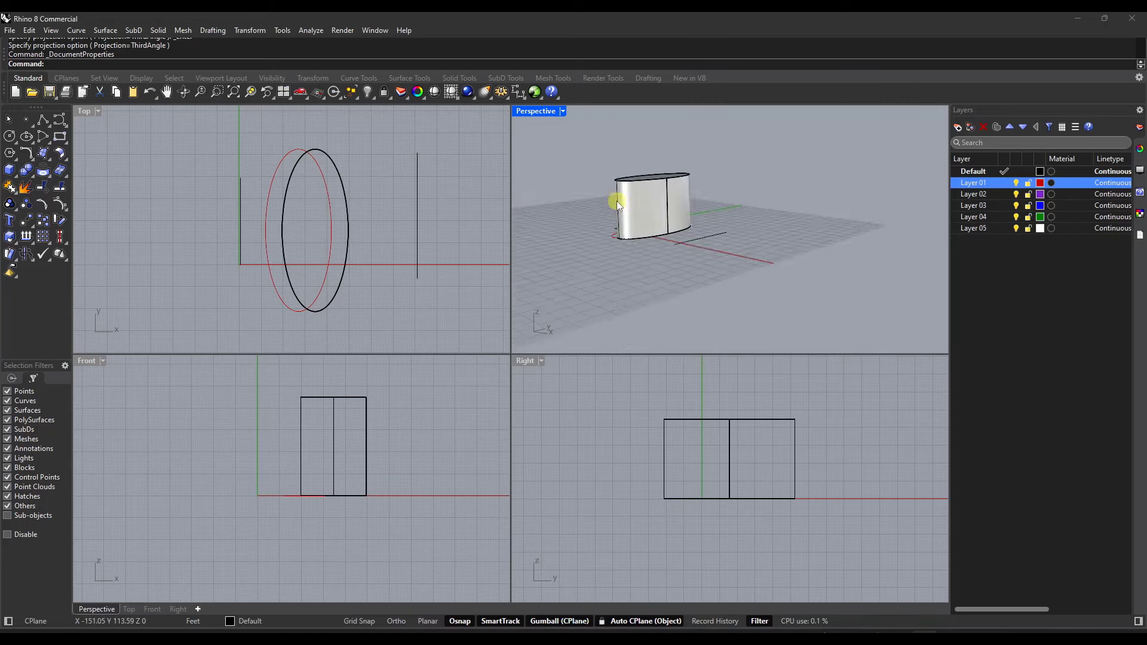
scroll(618, 205, up, 4)
scroll(607, 198, down, 5)
scroll(672, 204, up, 4)
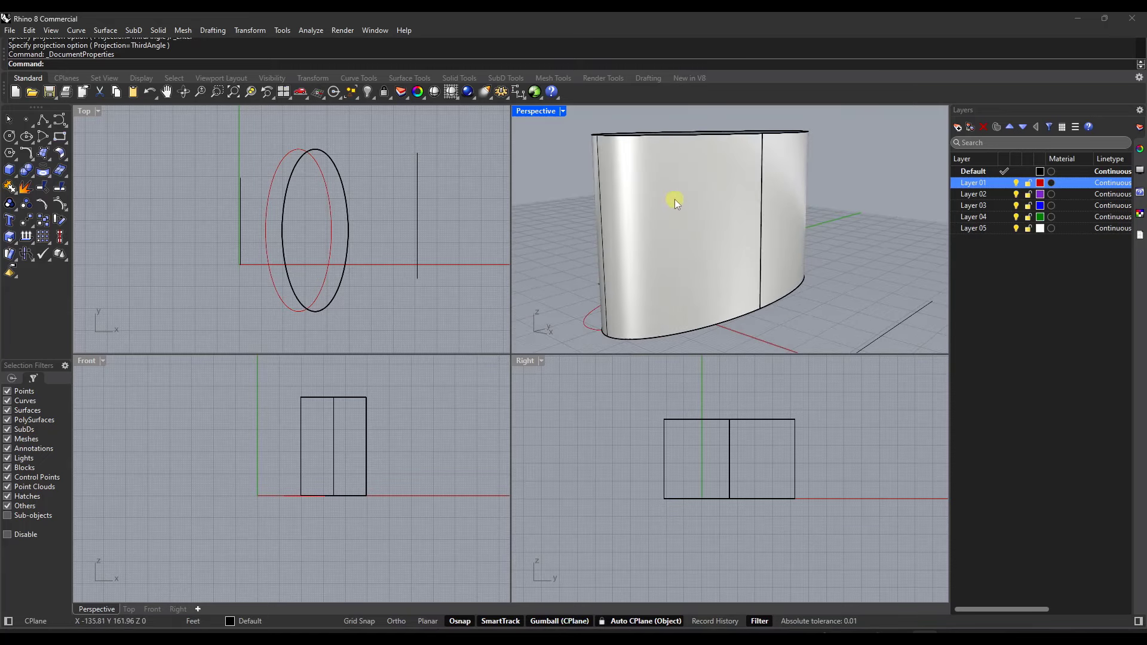
scroll(675, 199, down, 5)
scroll(685, 197, up, 3)
scroll(686, 206, down, 3)
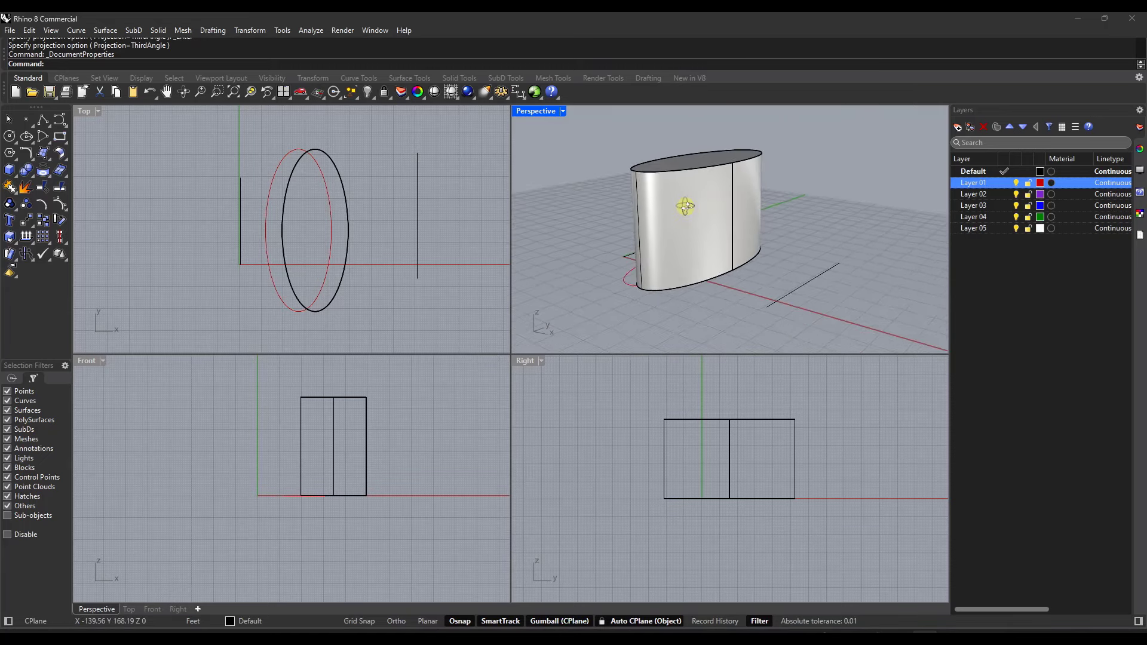
scroll(664, 206, up, 3)
scroll(815, 229, down, 5)
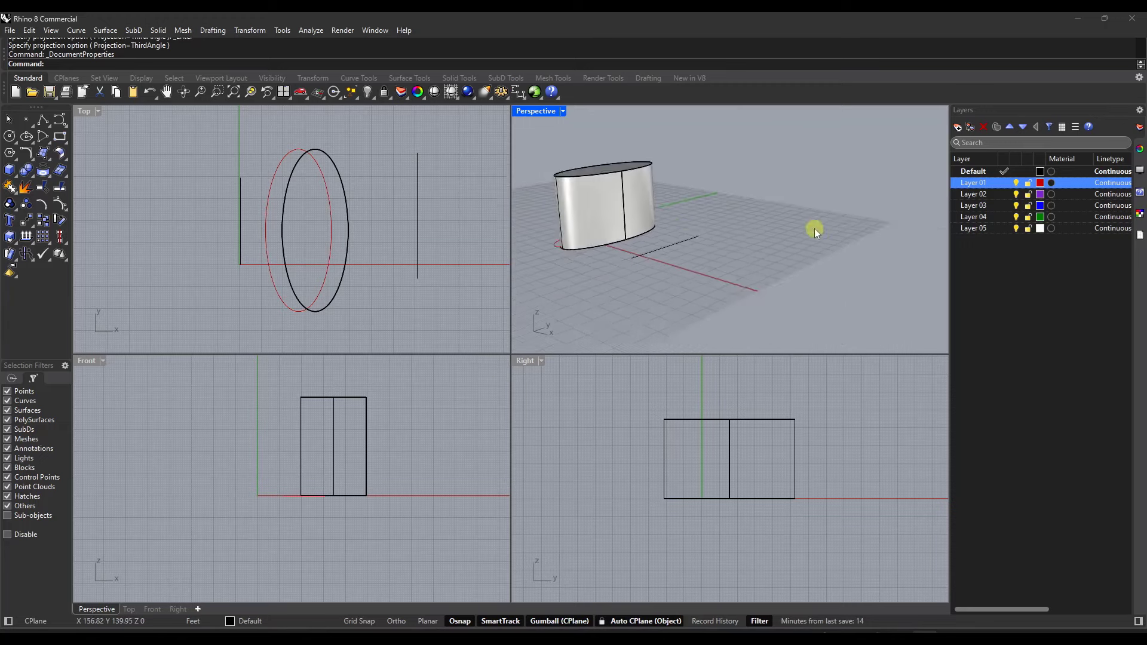
Orbit, pan and zoom the Perspective view to inspect the extruded ellipse from several angles
right_drag(816, 228, 805, 285)
scroll(777, 257, up, 4)
shift+right_drag(719, 278, 798, 218)
scroll(798, 217, down, 9)
scroll(769, 199, up, 5)
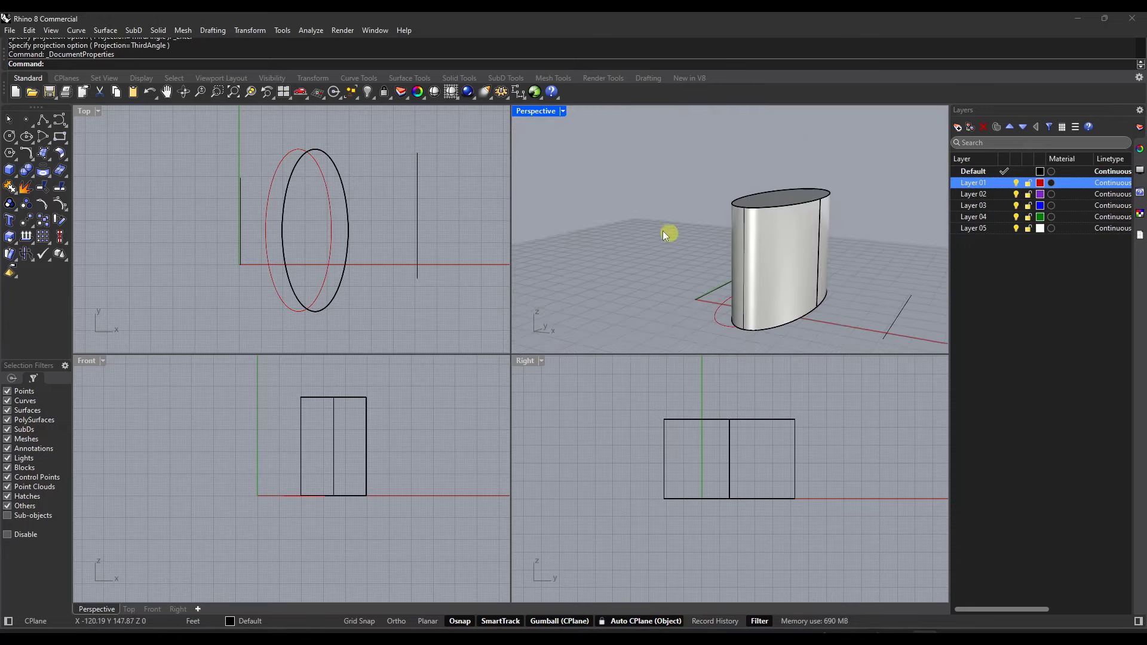
scroll(663, 231, down, 5)
scroll(749, 266, up, 5)
mouse_move(722, 210)
right_down()
mouse_move(692, 210)
mouse_move(702, 209)
right_up()
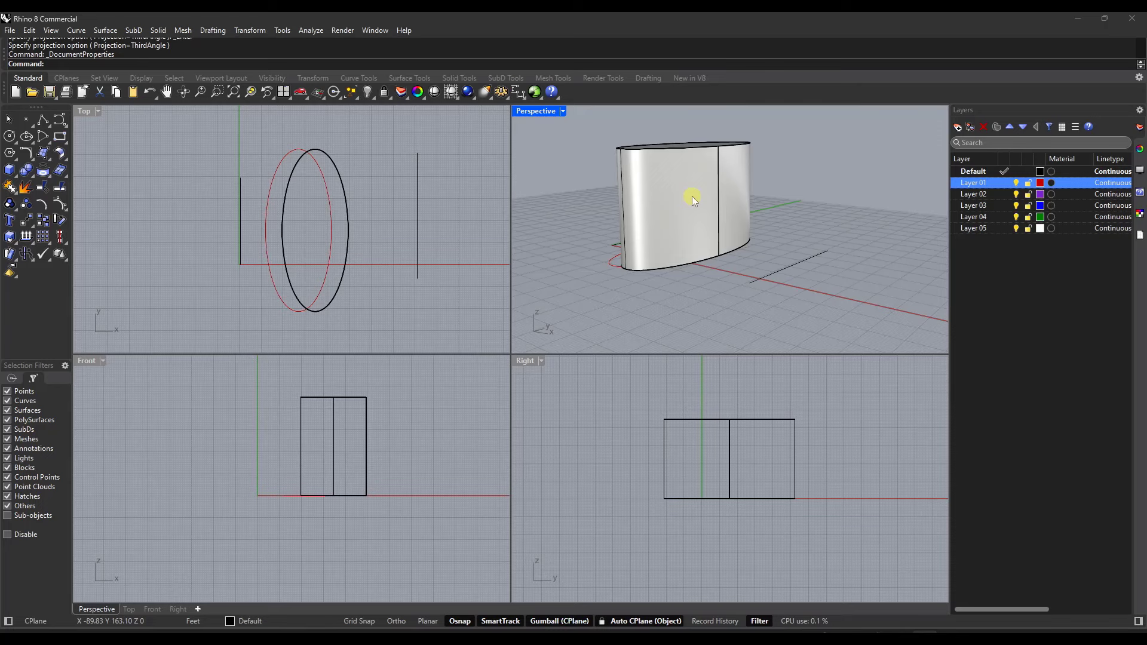
Rotate the Perspective view with the Rotate View command
click(209, 79)
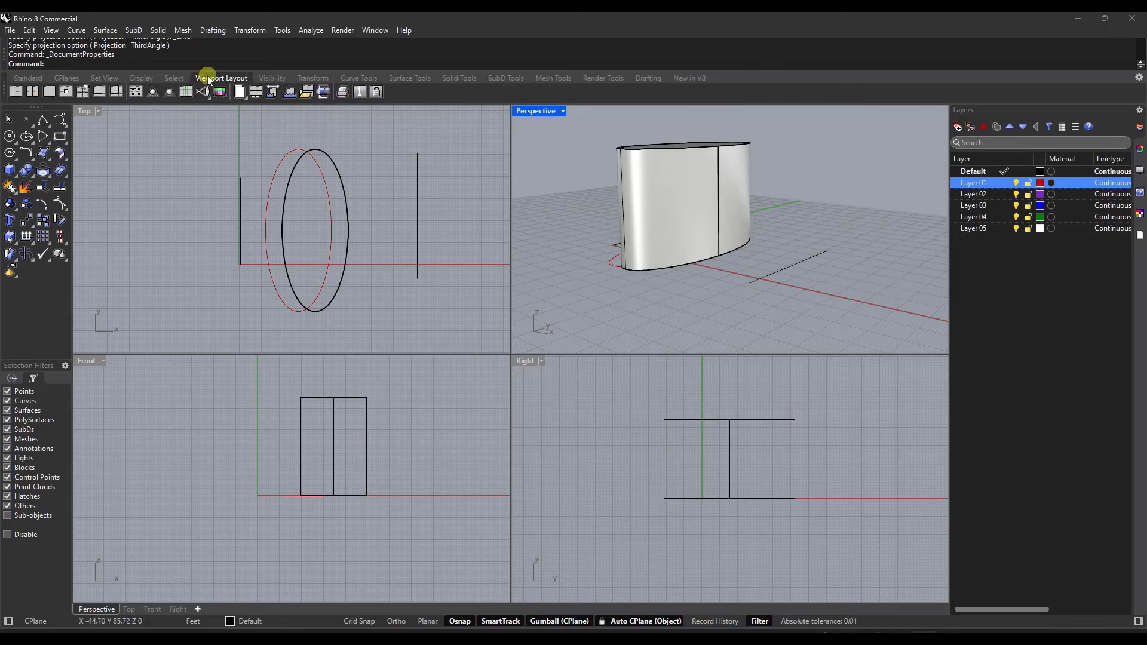
click(101, 78)
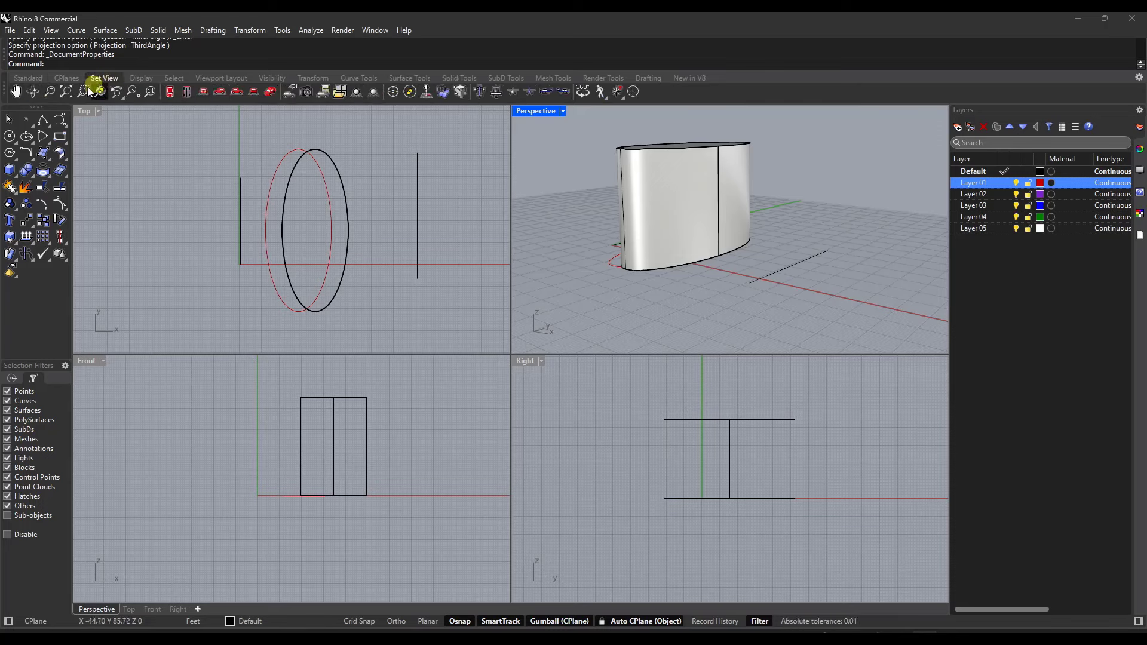
click(34, 91)
drag(689, 250, 647, 223)
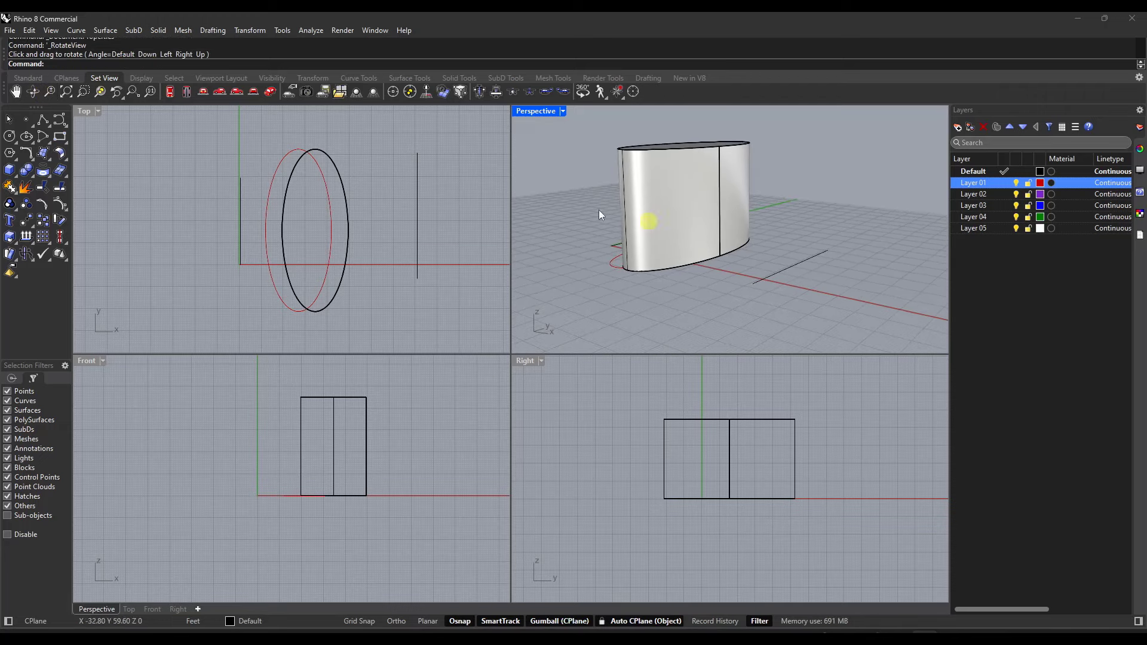
Zoom the Perspective view to its extents, and apply a window zoom to the extruded ellipse
click(63, 92)
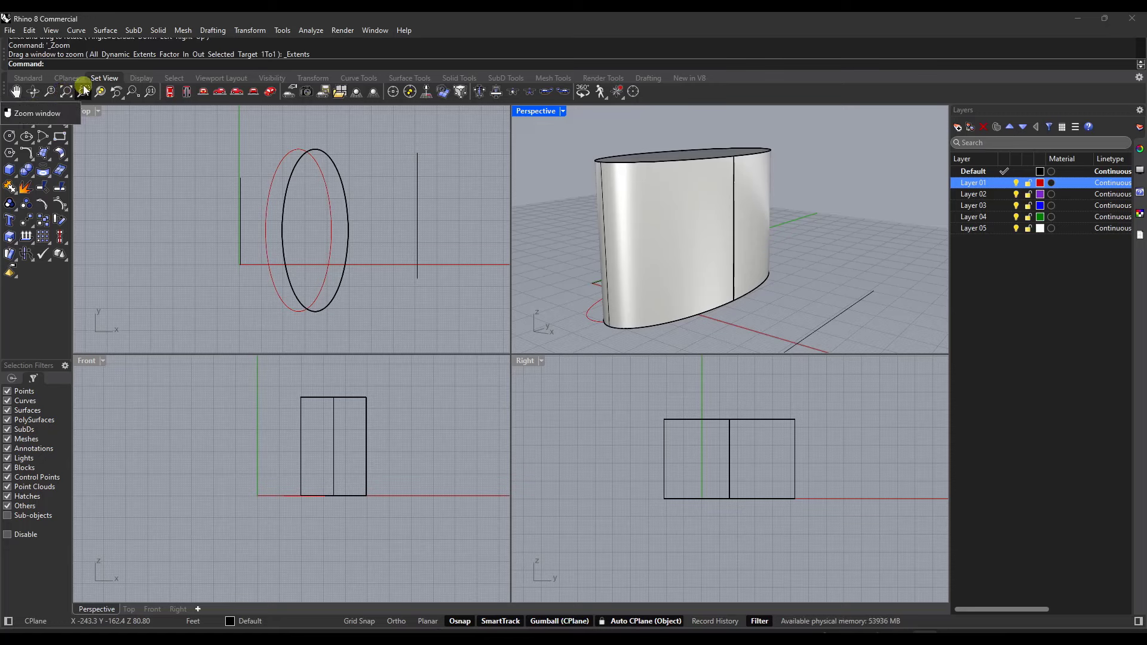
click(84, 91)
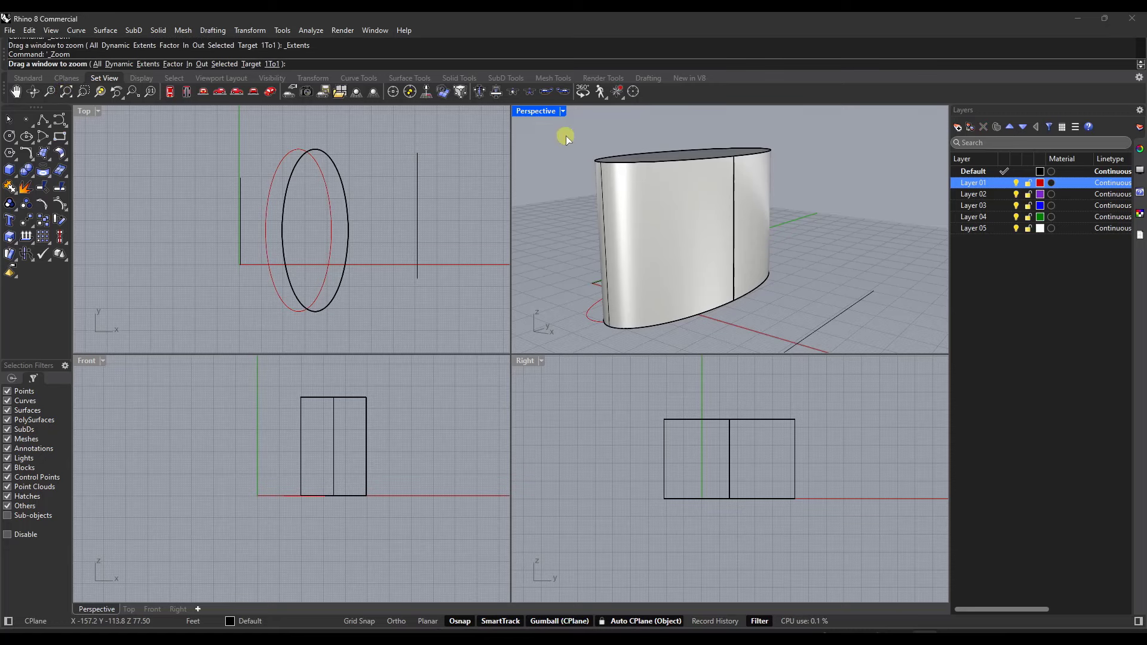
drag(607, 158, 741, 258)
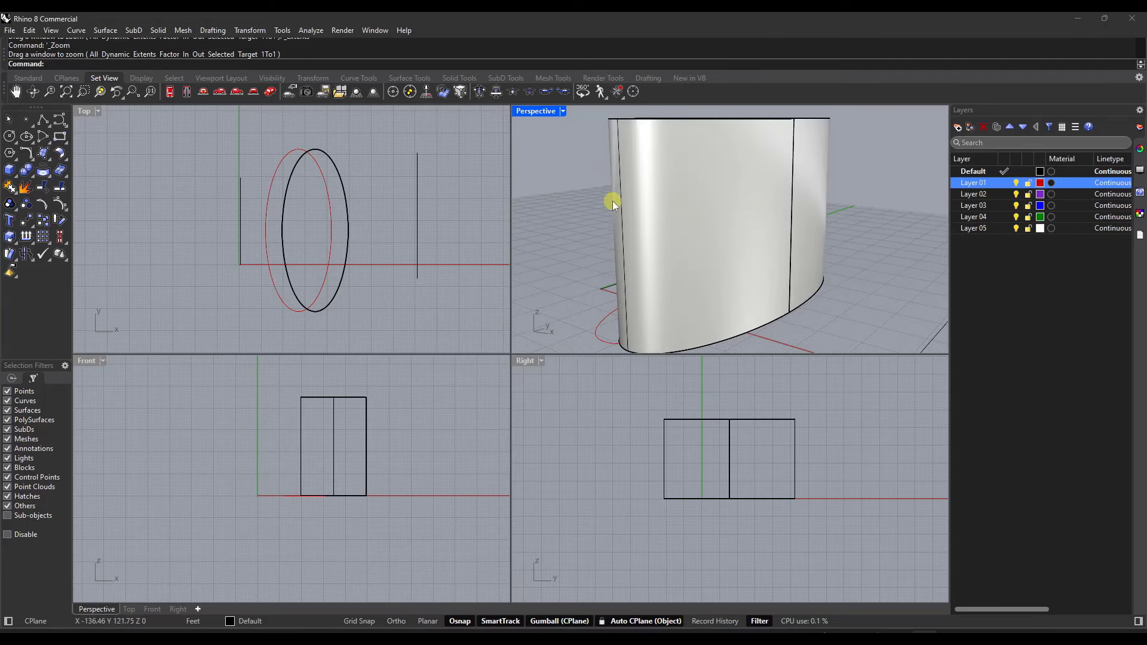
scroll(726, 235, down, 5)
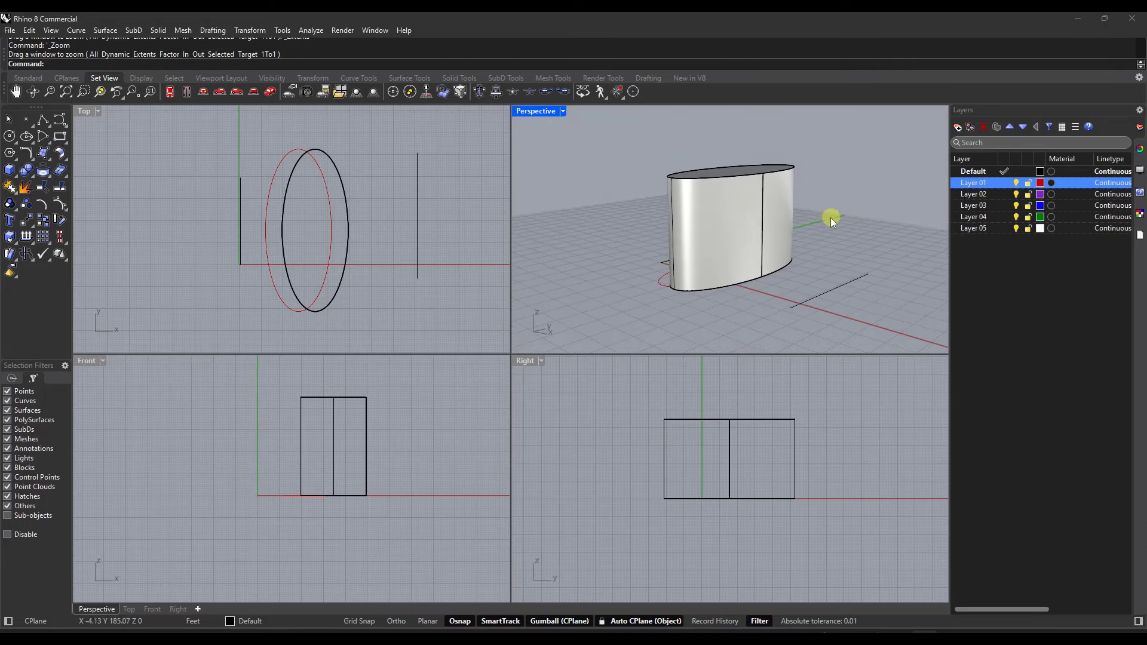
scroll(831, 218, up, 2)
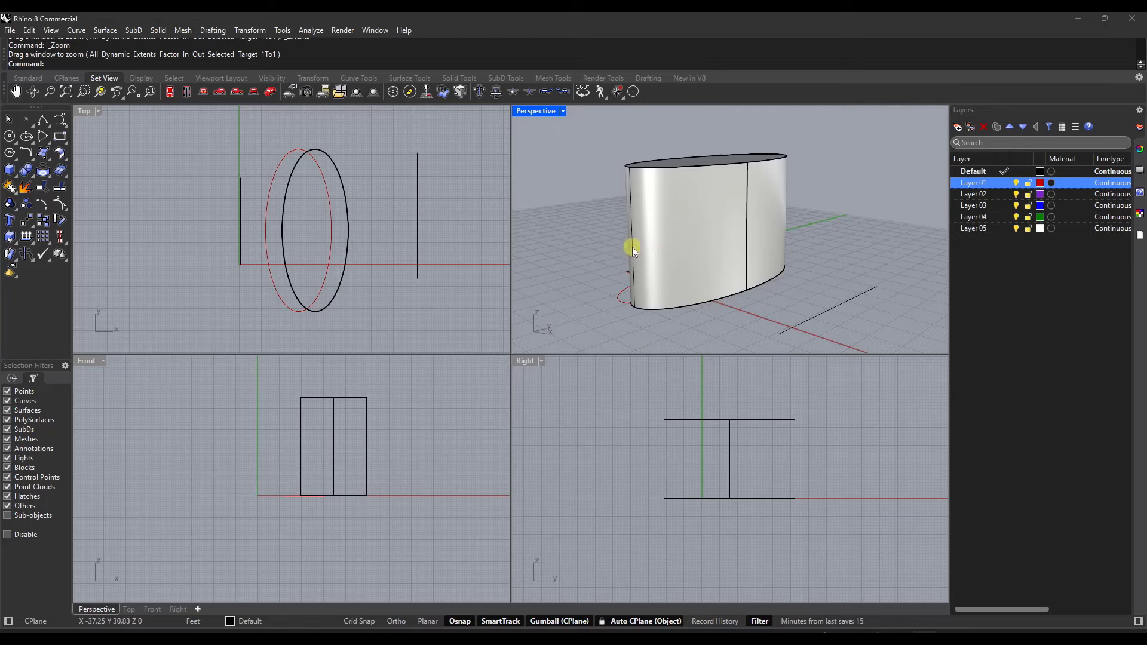
scroll(809, 235, up, 2)
scroll(742, 227, down, 2)
right_drag(742, 227, 748, 222)
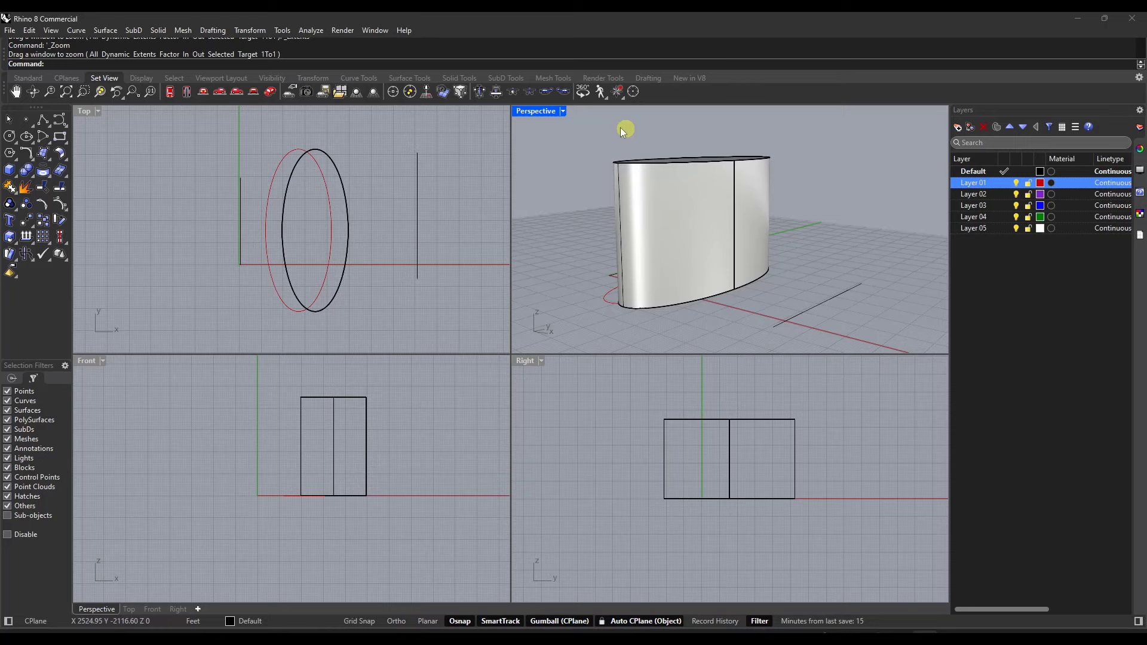
Maximize the Top viewport
double_click(80, 111)
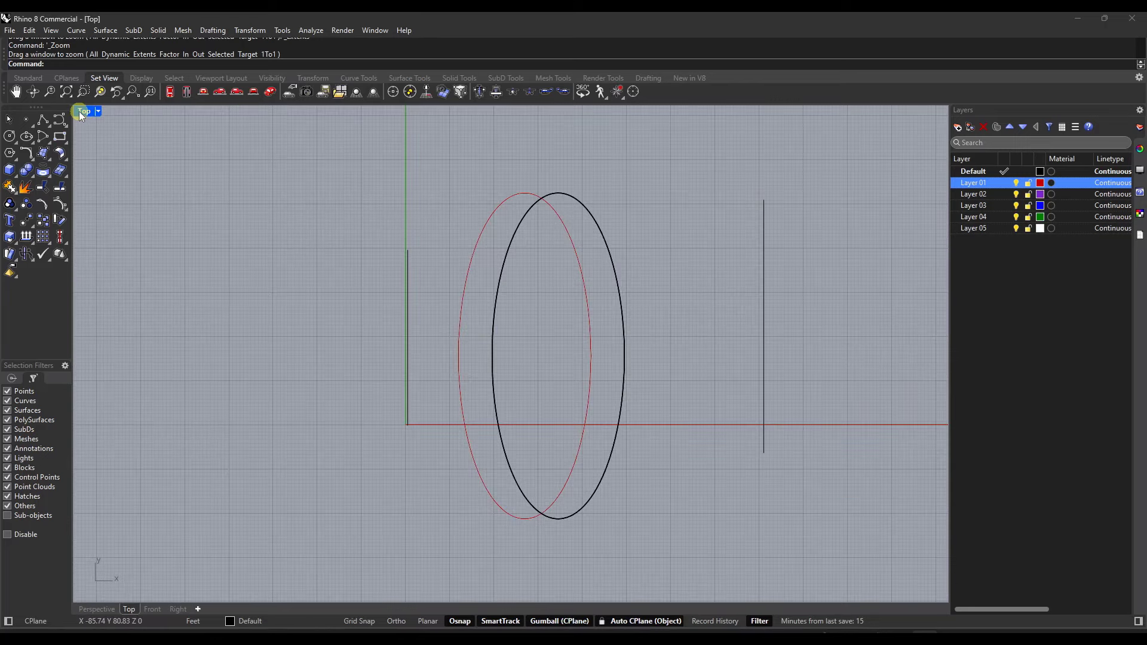
Restore the four-viewport layout and maximize and restore the Front and Right viewports in turn
double_click(79, 111)
double_click(90, 360)
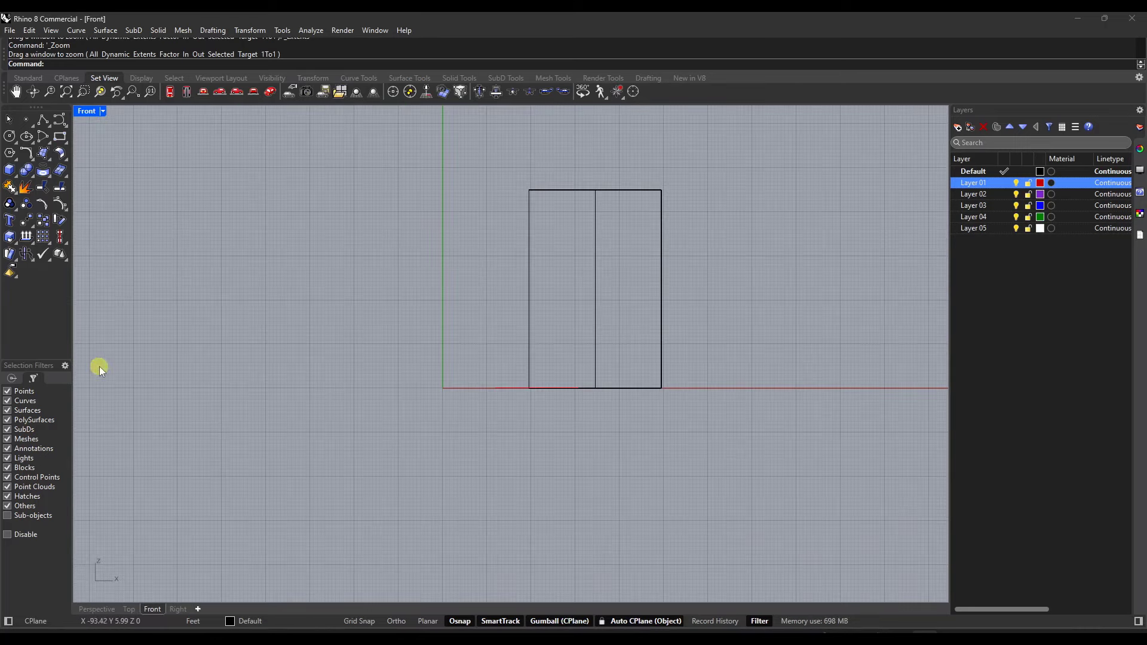
double_click(88, 111)
click(524, 362)
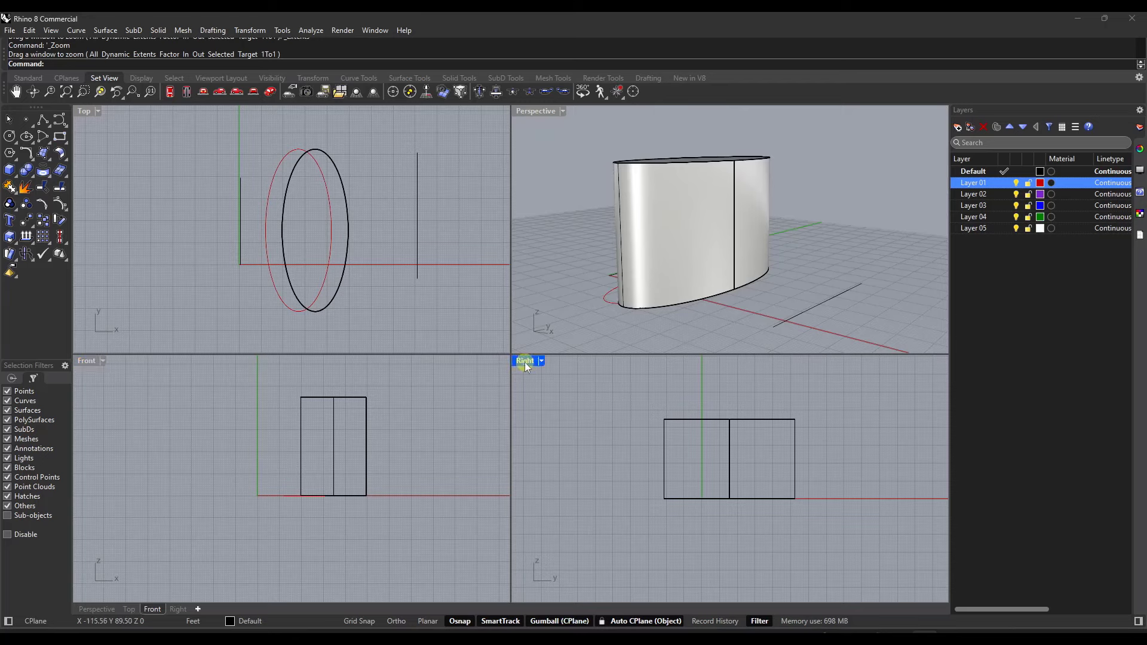
double_click(525, 362)
double_click(82, 113)
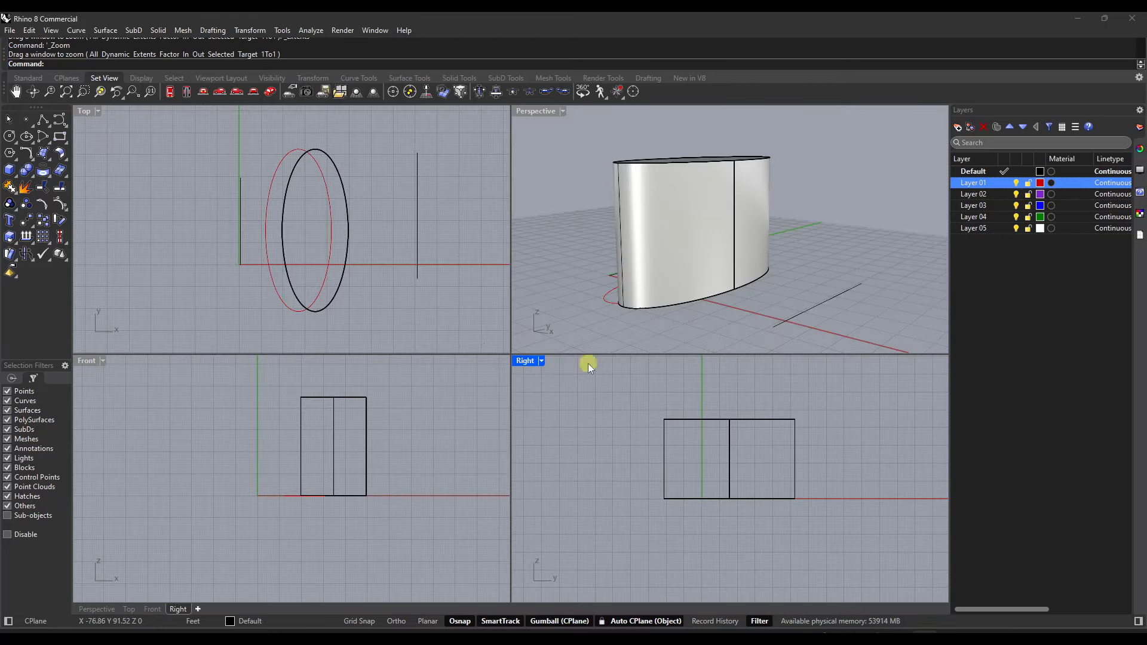
mouse_move(512, 257)
mouse_down()
mouse_move(602, 259)
mouse_move(323, 253)
mouse_move(515, 253)
mouse_up()
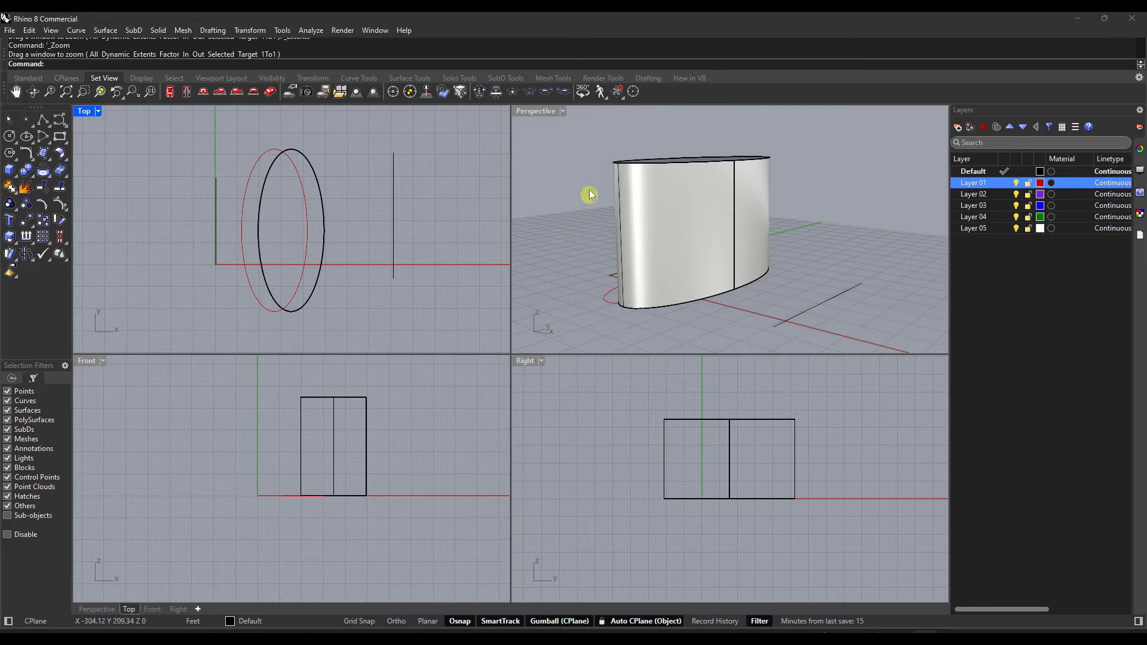
Display the Perspective viewport in Wireframe, Shaded and Rendered modes in turn, and orbit the extruded ellipse
click(563, 111)
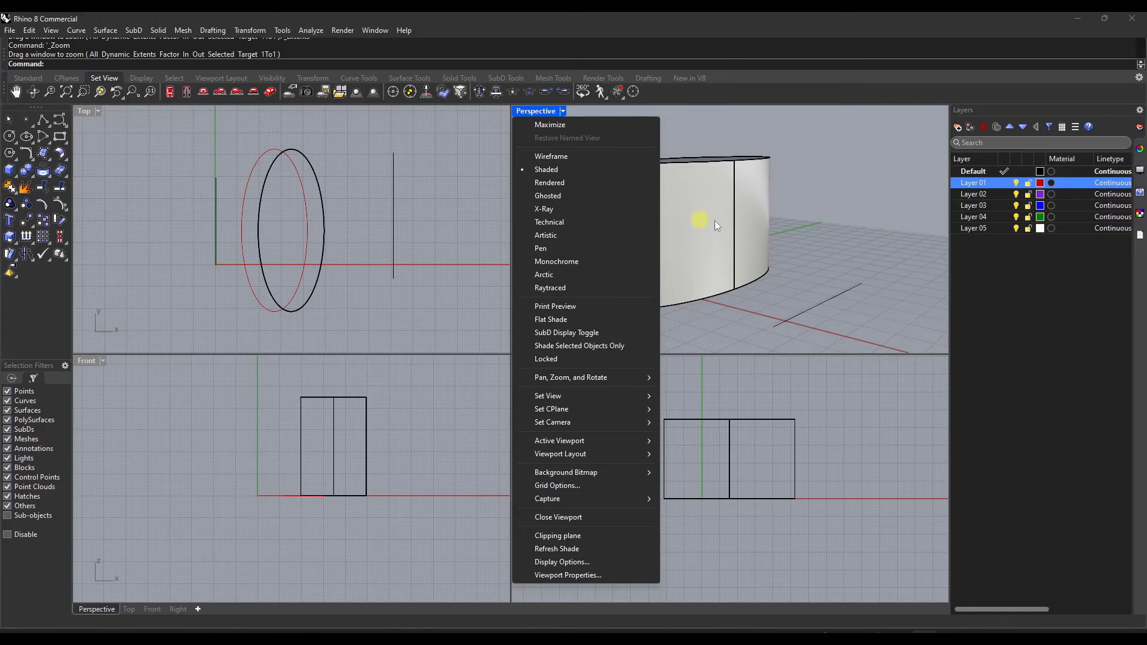
click(557, 156)
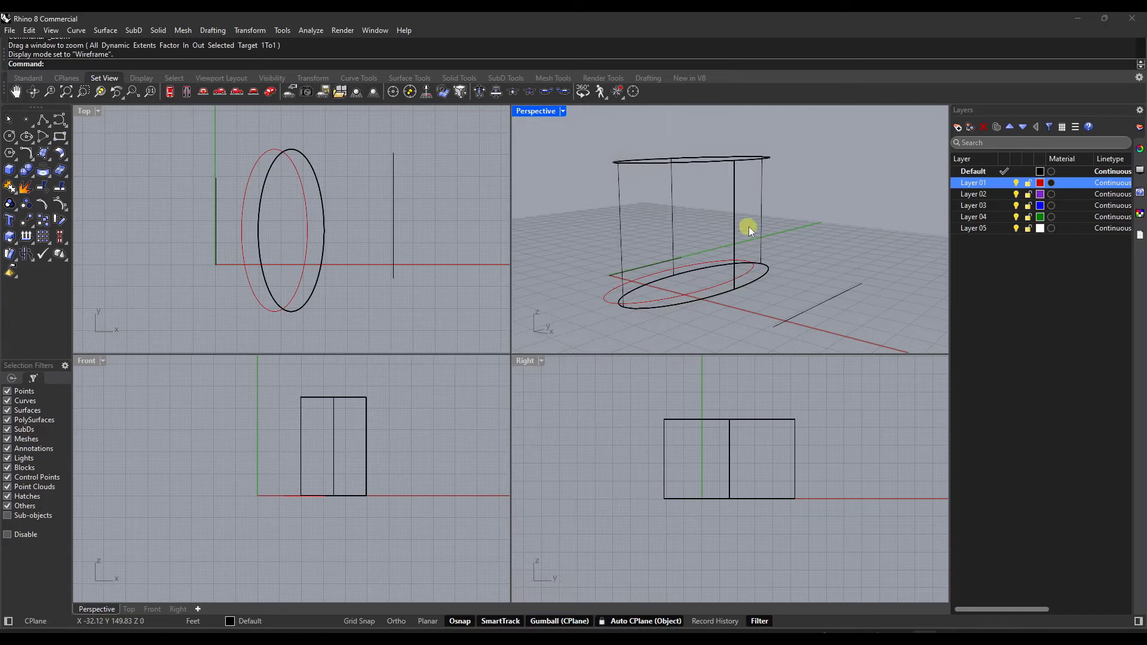
right_drag(759, 239, 759, 230)
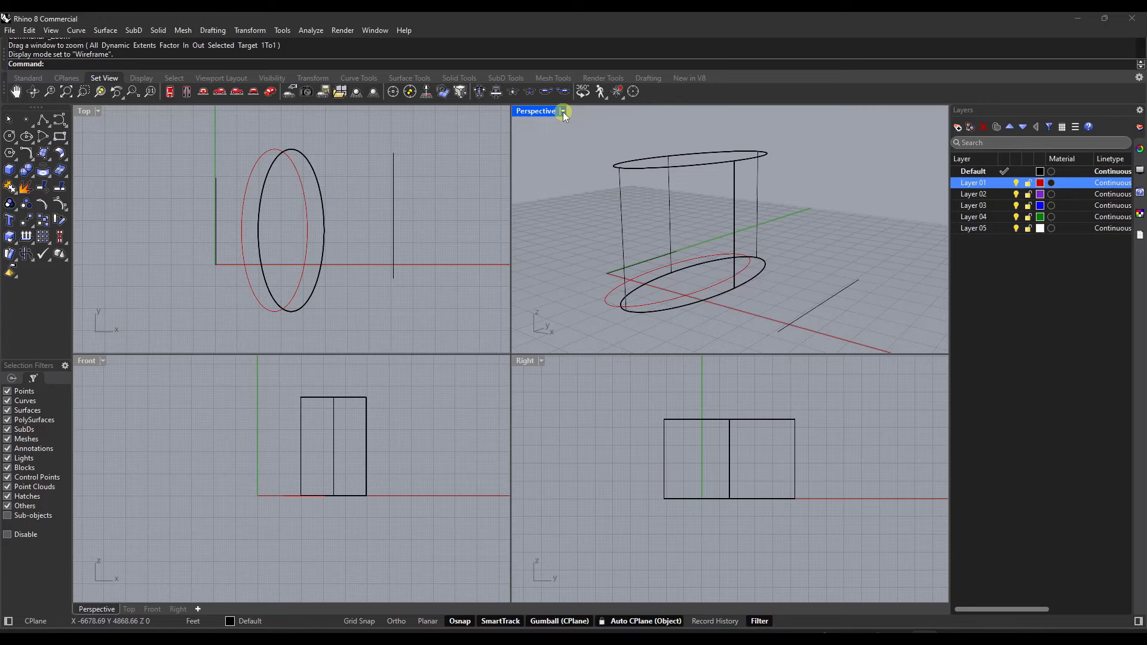
click(563, 112)
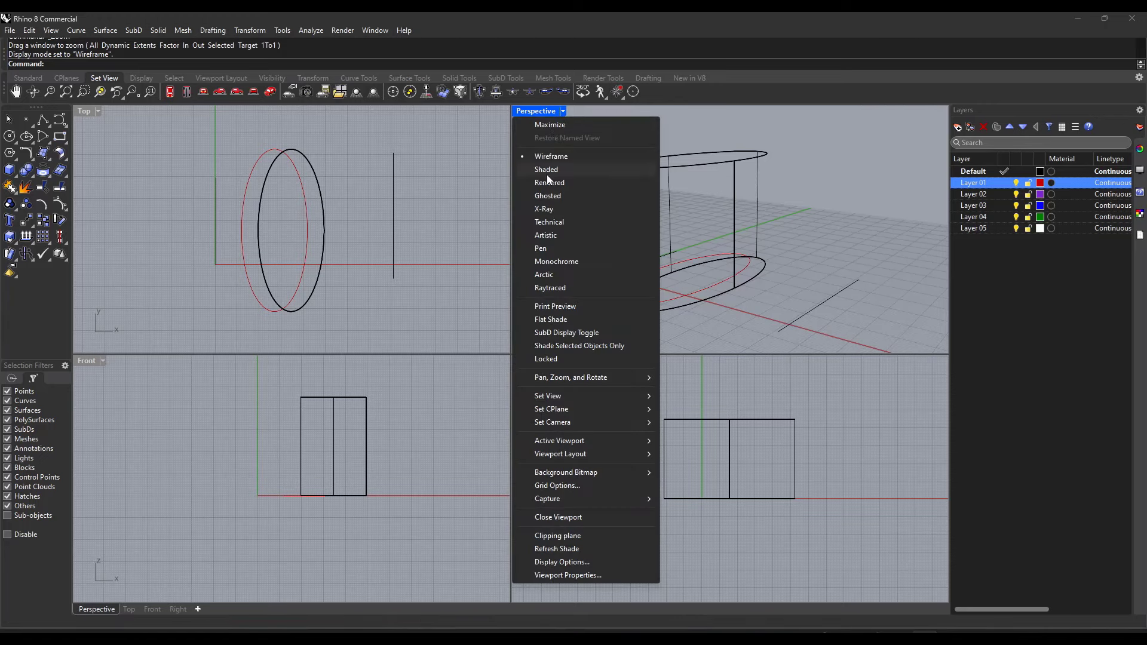
click(547, 170)
click(564, 112)
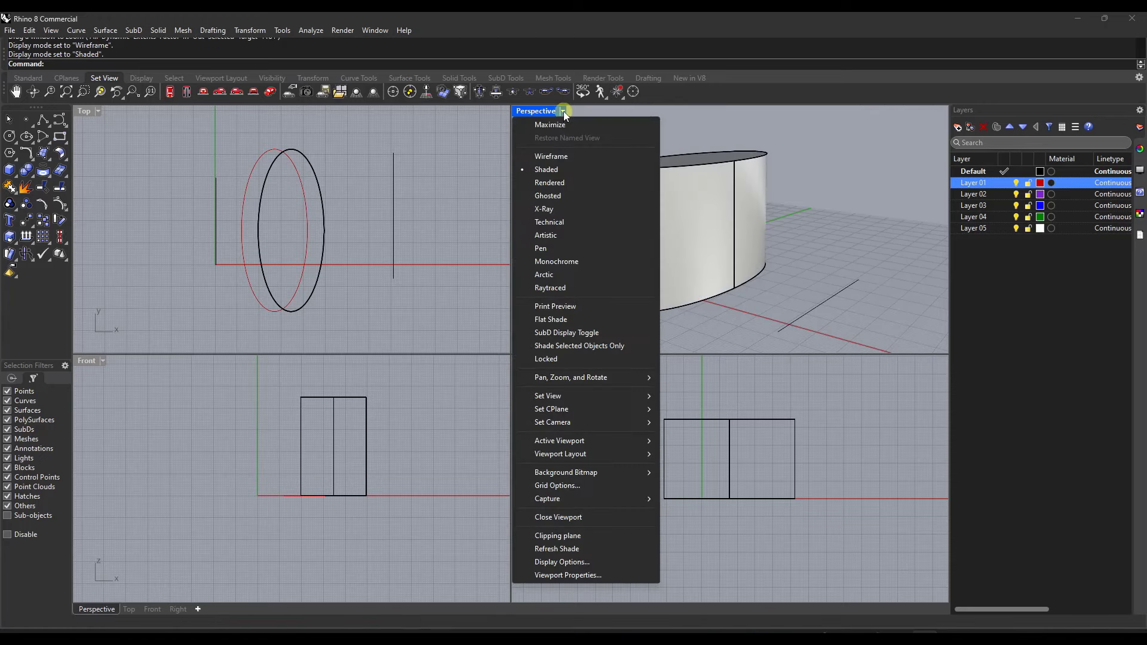
click(551, 183)
mouse_move(809, 258)
right_down()
mouse_move(658, 238)
mouse_move(943, 243)
mouse_move(795, 246)
mouse_move(801, 253)
right_up()
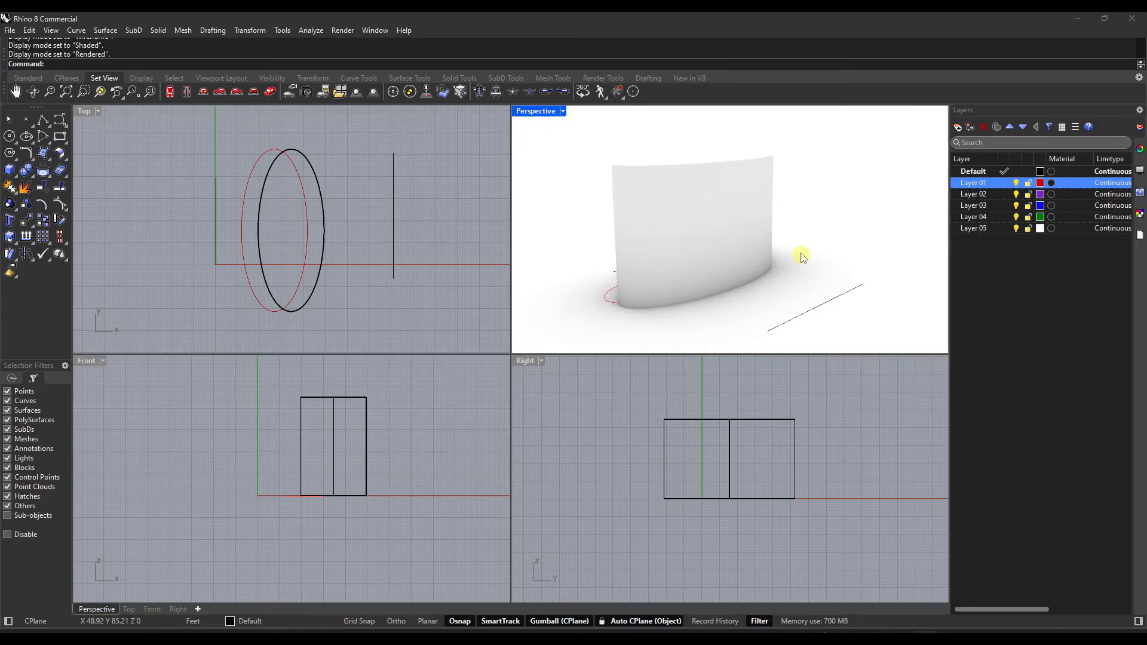
Switch the Perspective viewport through the Ghosted, X-Ray and Artistic display modes
click(563, 111)
click(549, 197)
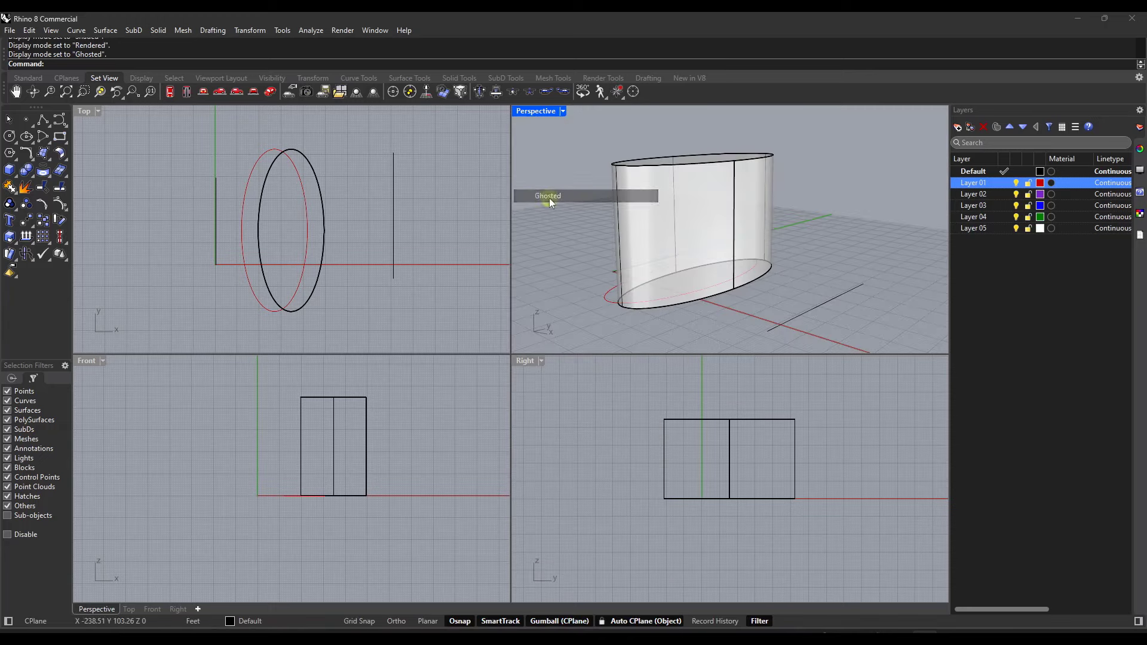
click(560, 112)
click(546, 206)
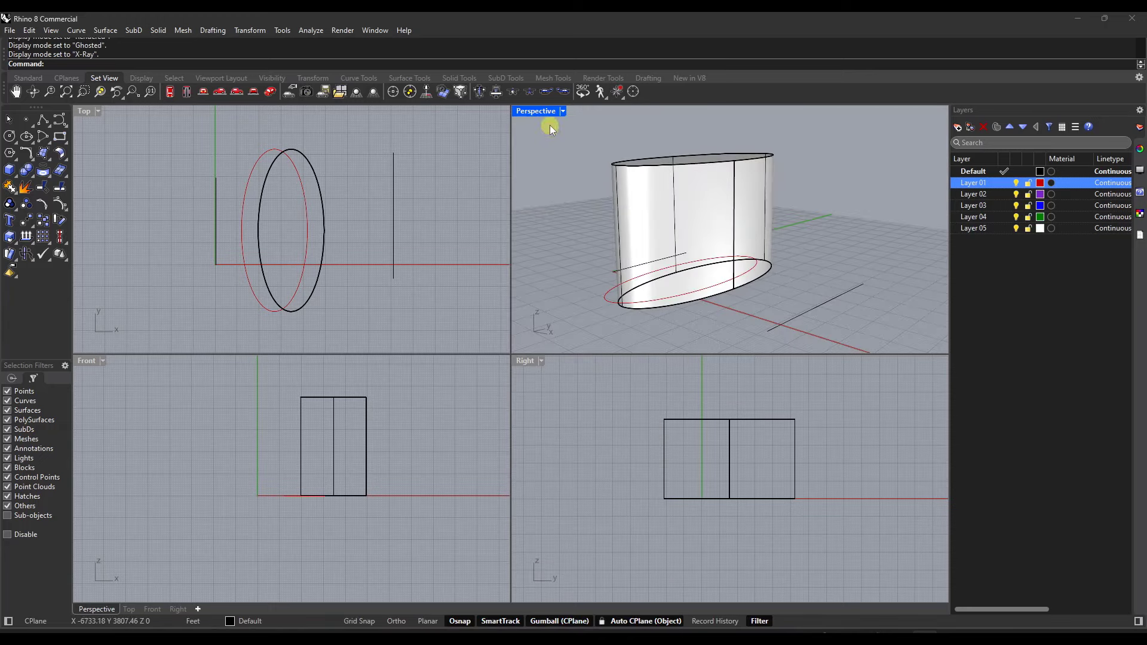
click(562, 112)
click(549, 233)
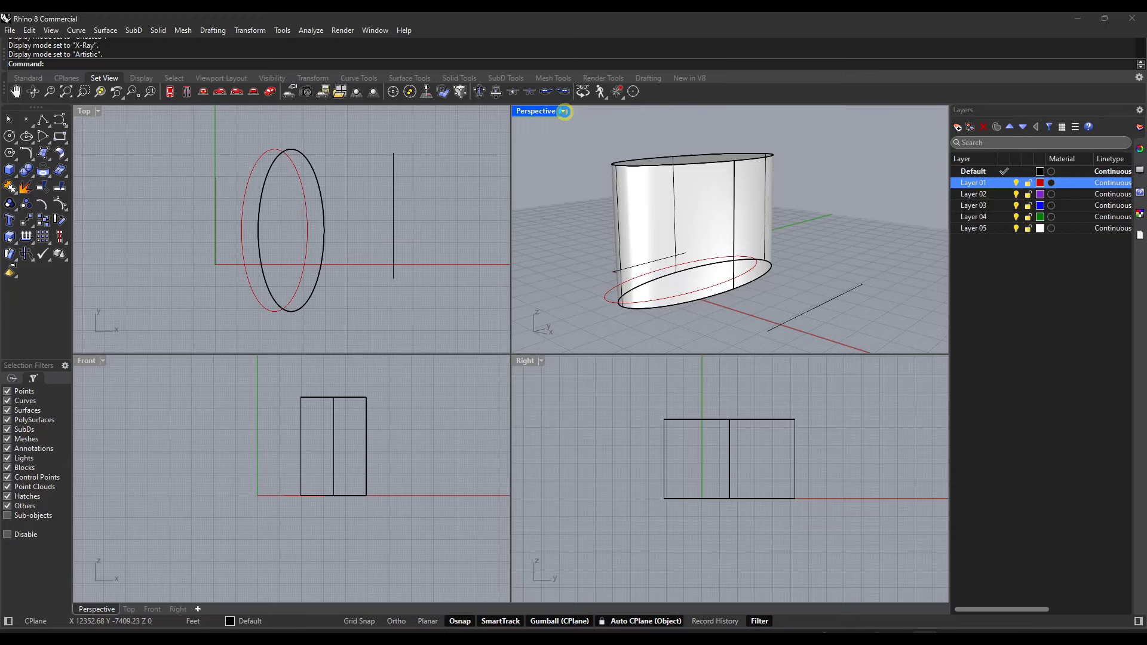
Switch the Perspective viewport through the Pen, Monochrome and Arctic display modes
click(563, 111)
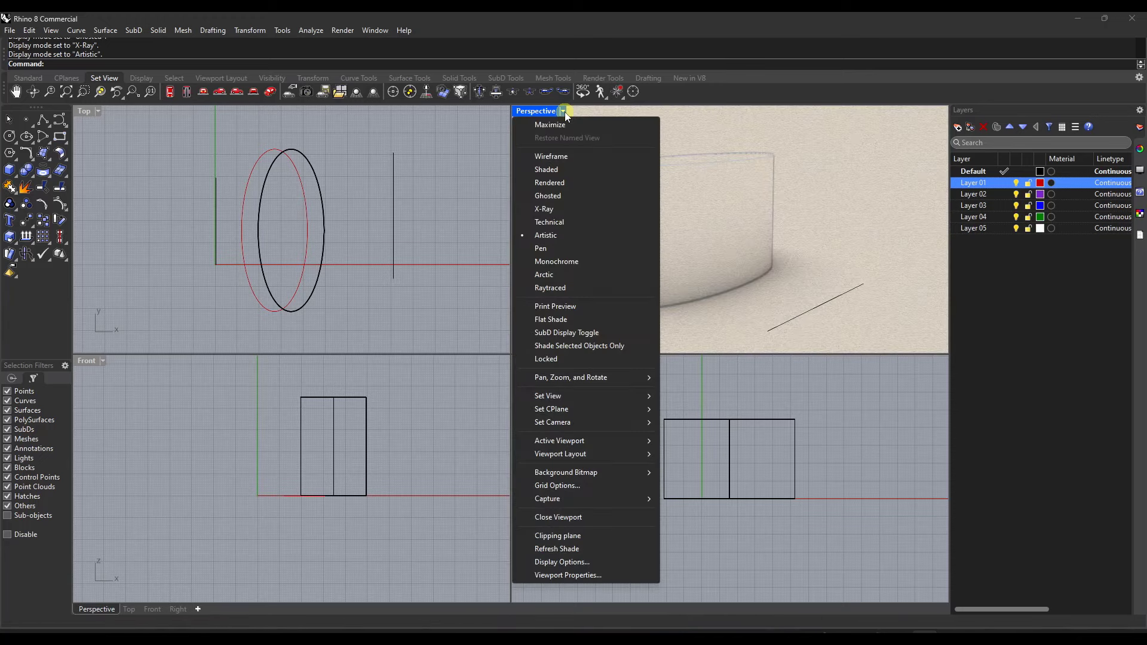
click(550, 248)
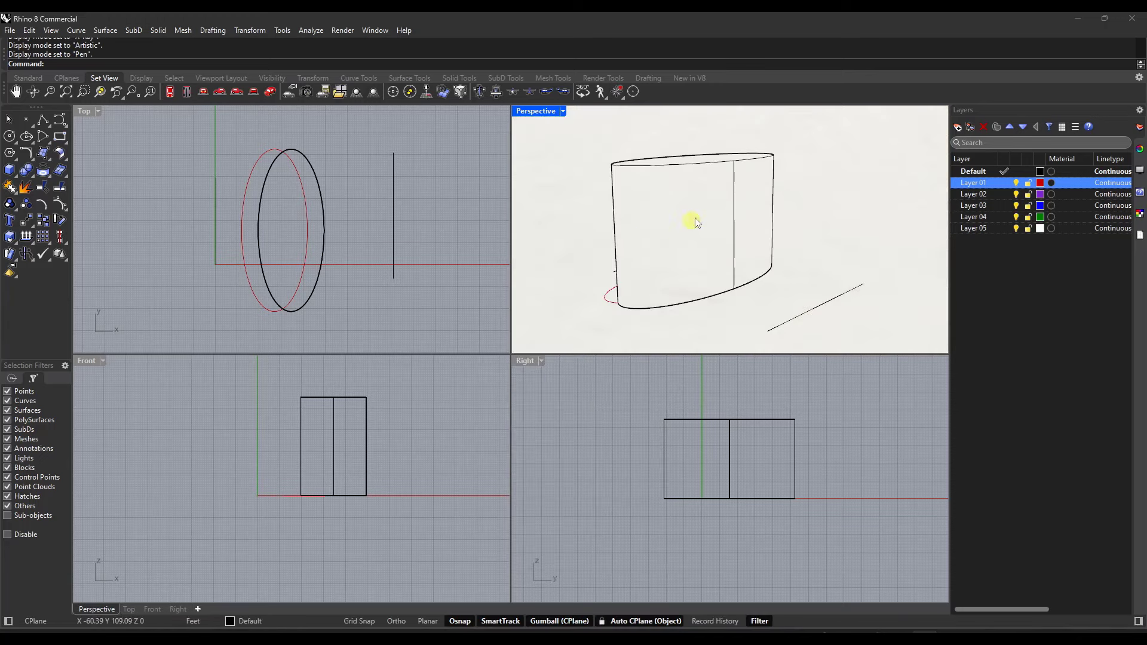
click(563, 112)
click(592, 261)
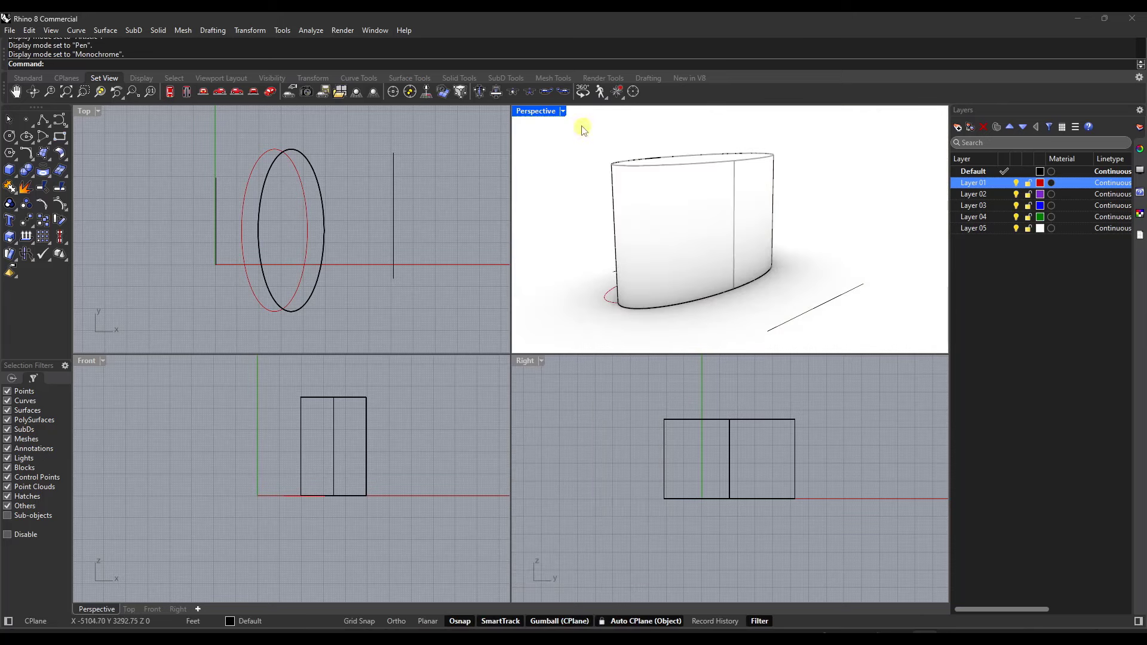
click(563, 111)
click(551, 275)
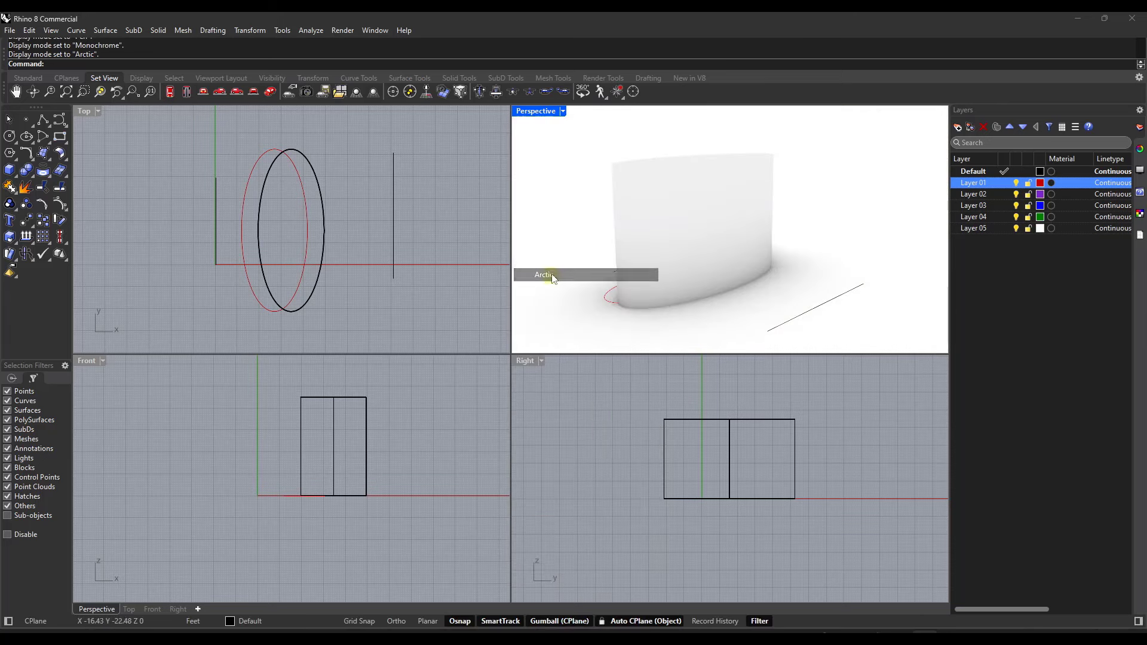
Return the Perspective viewport to Shaded display mode and orbit slightly around the extruded ellipse
click(563, 111)
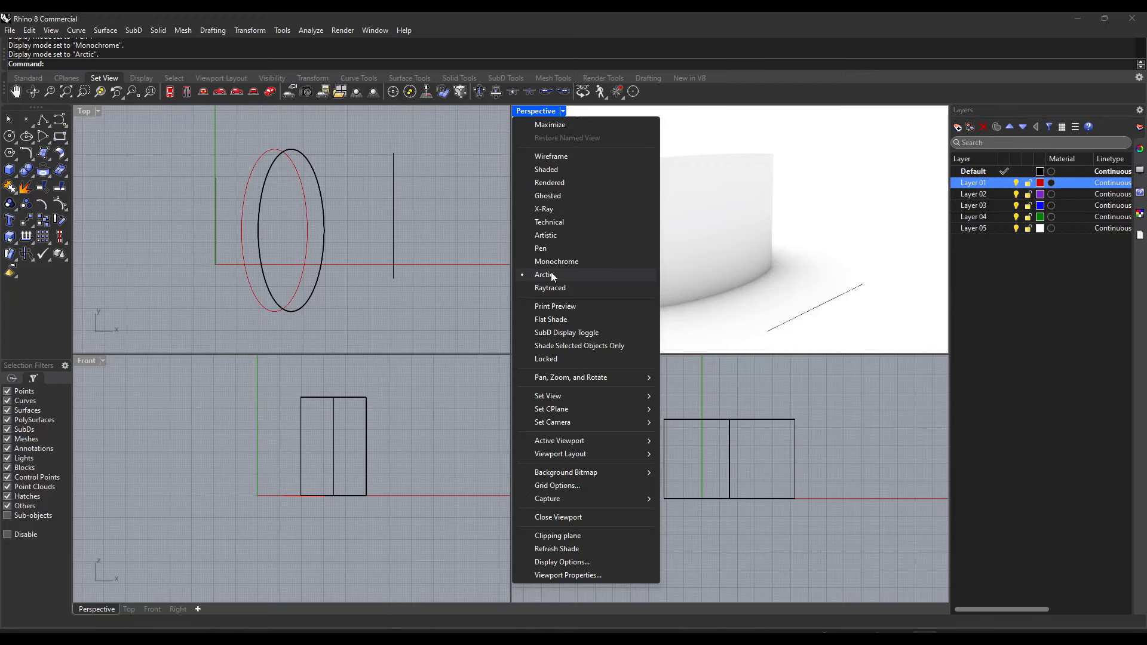
click(564, 169)
right_drag(725, 234, 750, 236)
Set the Right viewport to Raytraced display mode and pan its view
click(541, 361)
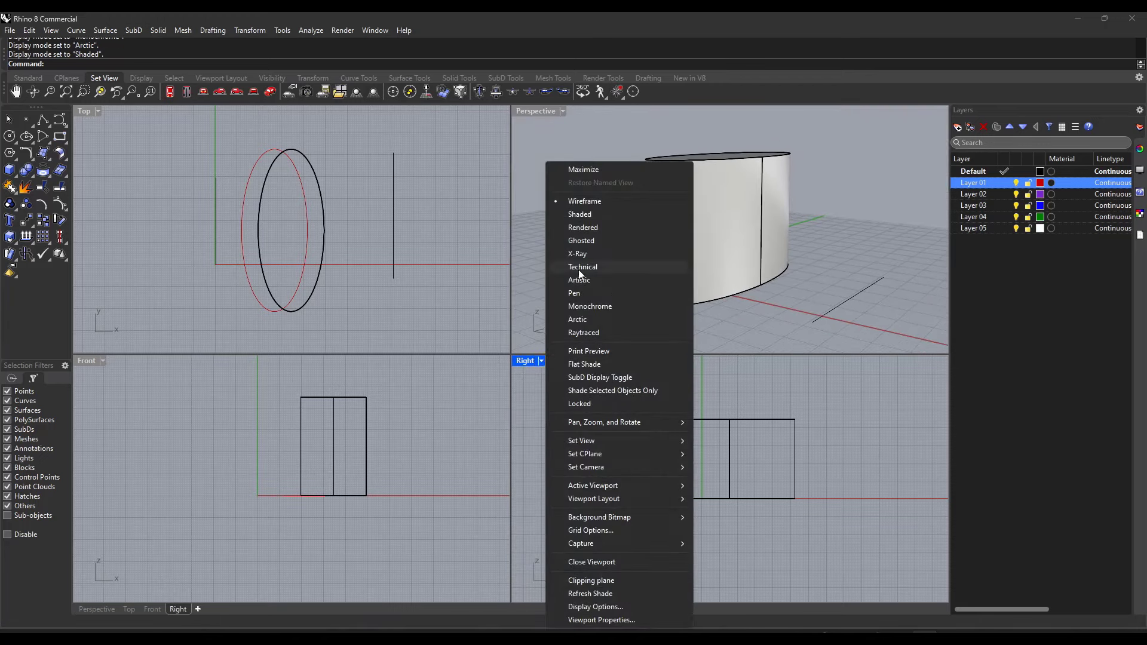
click(584, 332)
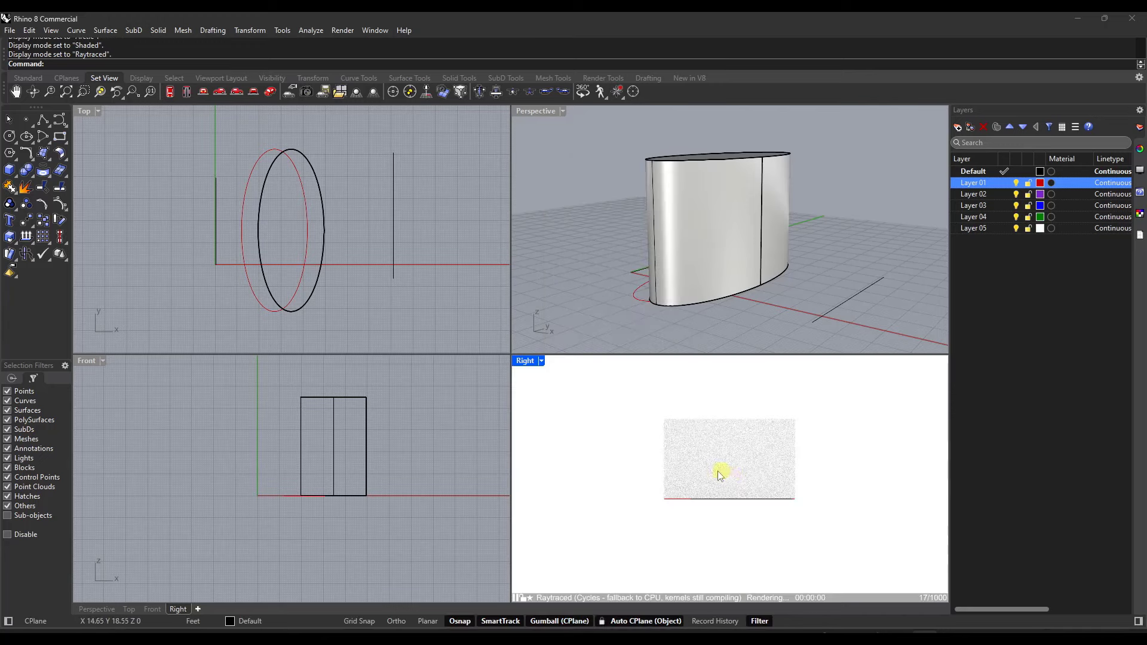
mouse_move(685, 476)
right_down()
mouse_move(708, 462)
mouse_move(673, 475)
mouse_move(696, 492)
right_up()
Set the Top viewport to Ghosted display mode and the Front viewport to Pen display mode
click(98, 112)
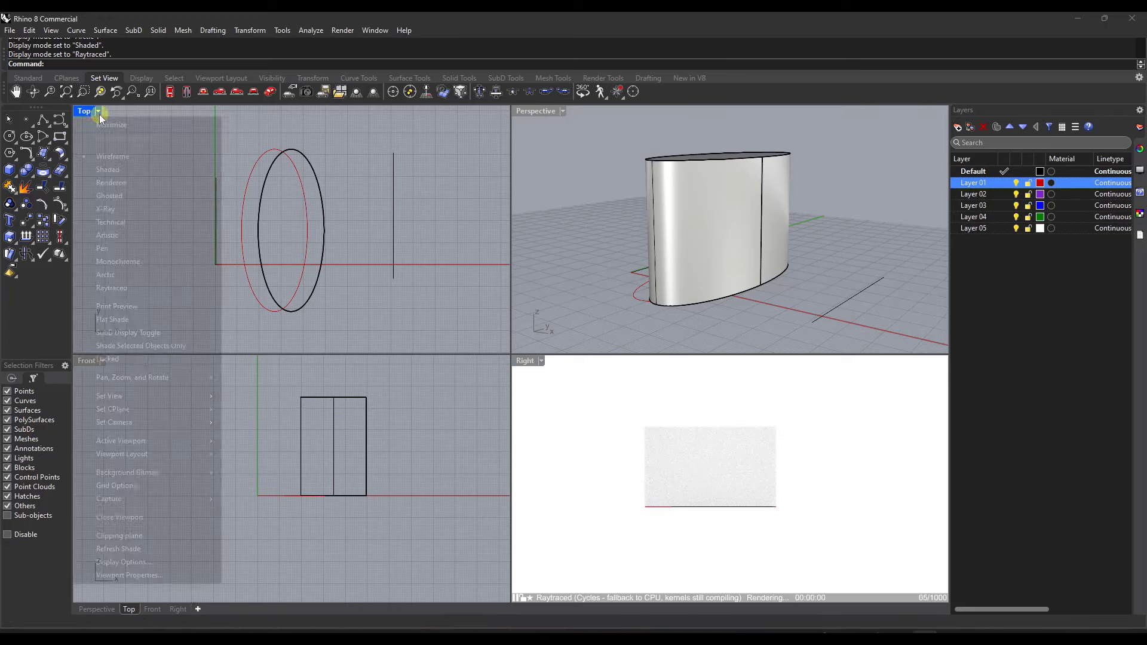
click(113, 195)
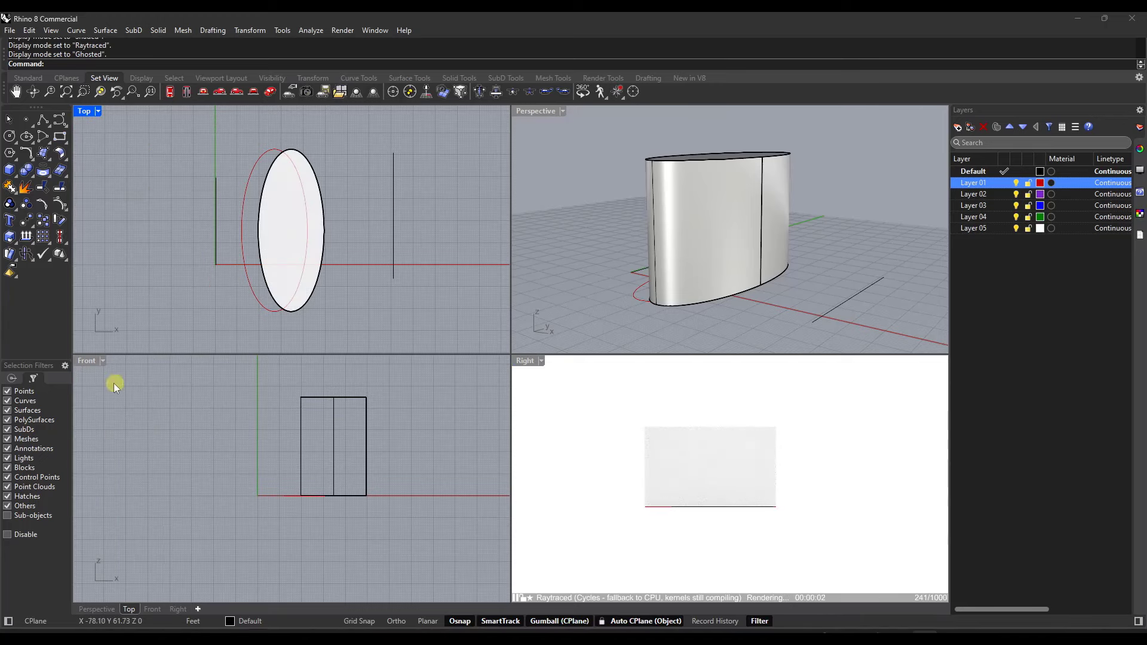
click(102, 359)
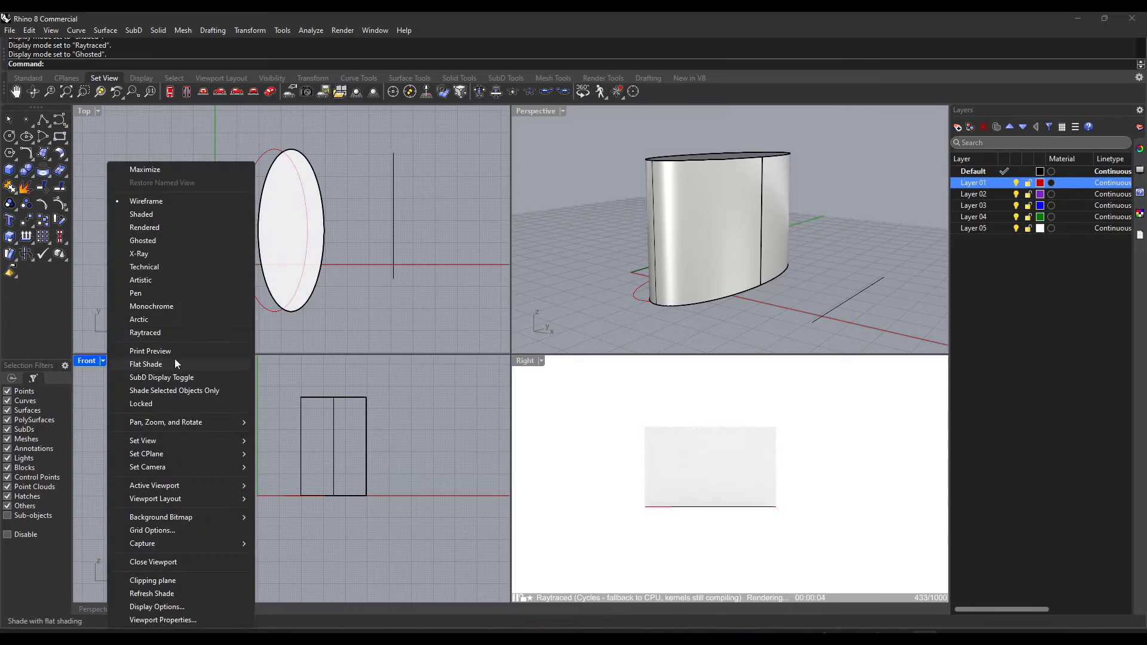
click(144, 292)
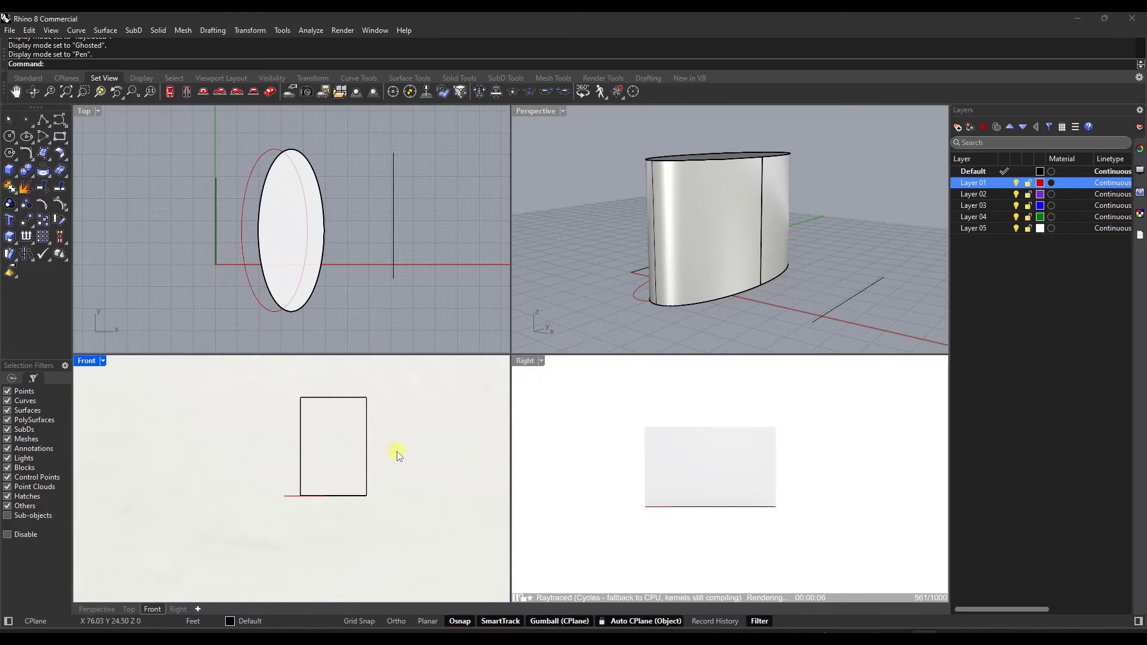
scroll(392, 447, up, 2)
right_drag(322, 408, 332, 432)
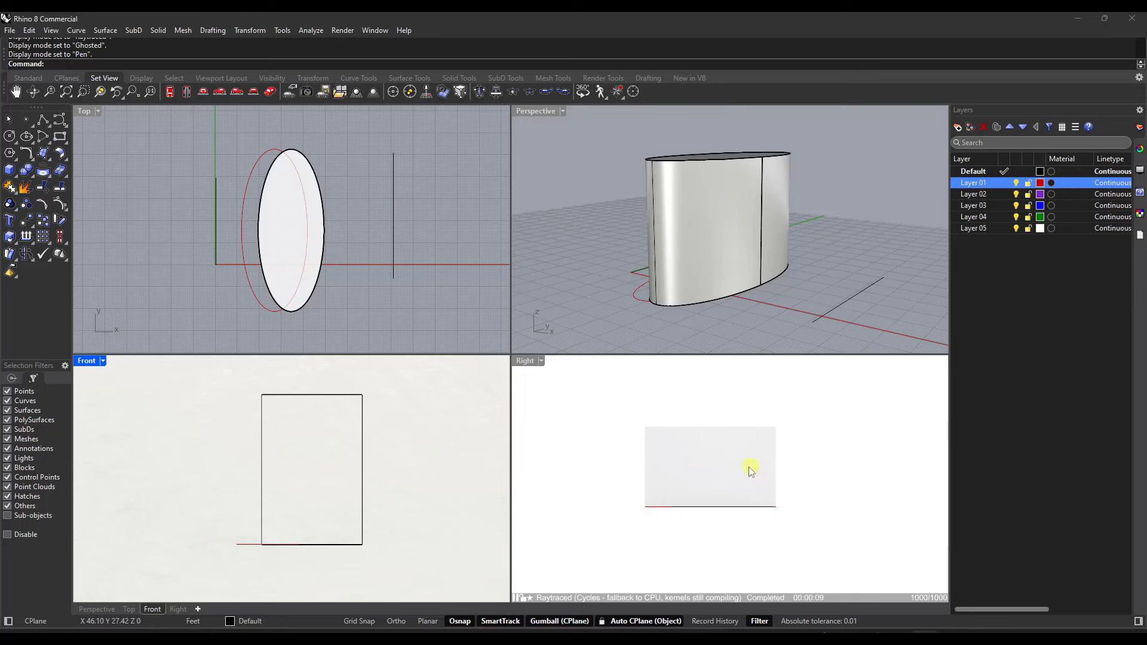
Set the Right, Top and Front viewports to Shaded display mode
click(540, 365)
click(657, 216)
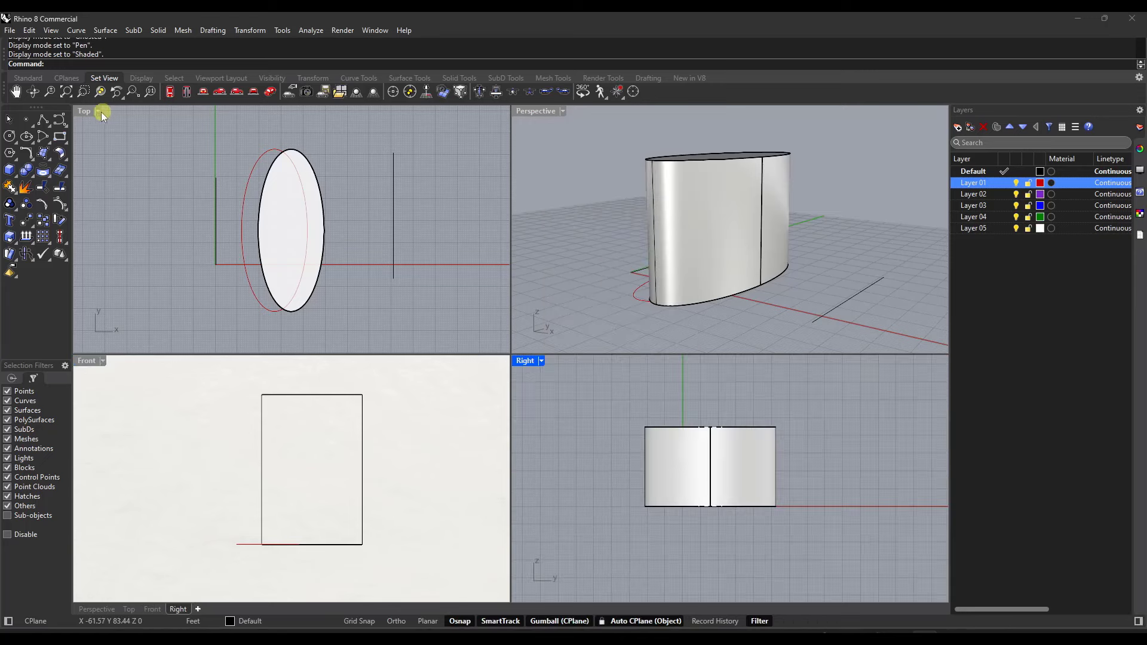
click(99, 113)
click(117, 160)
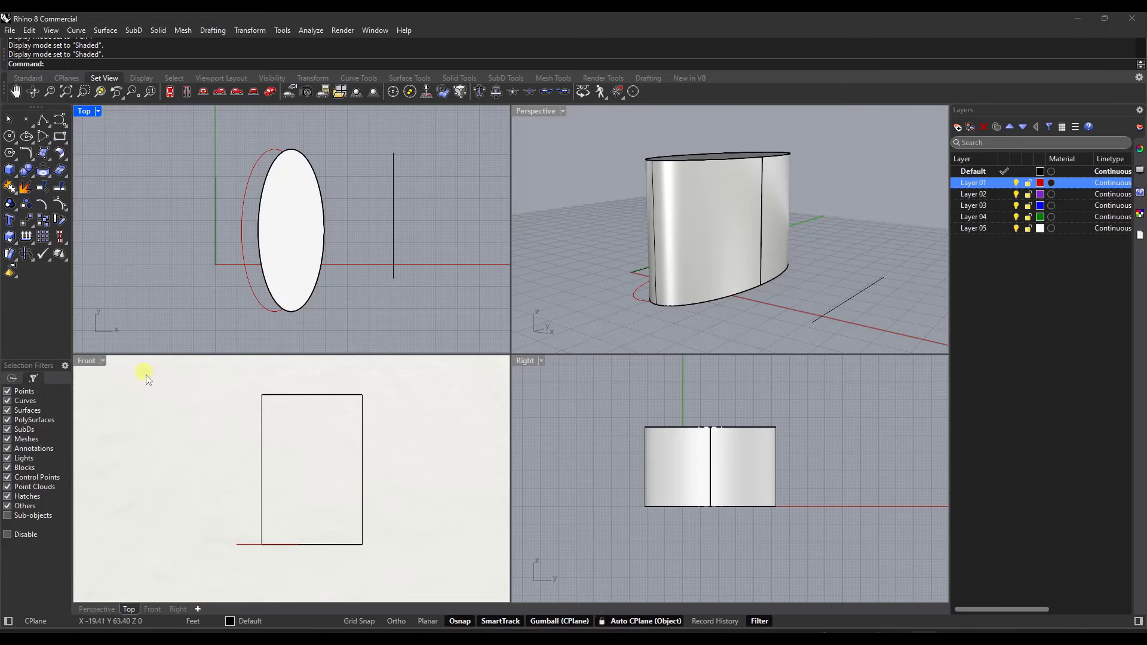
click(102, 361)
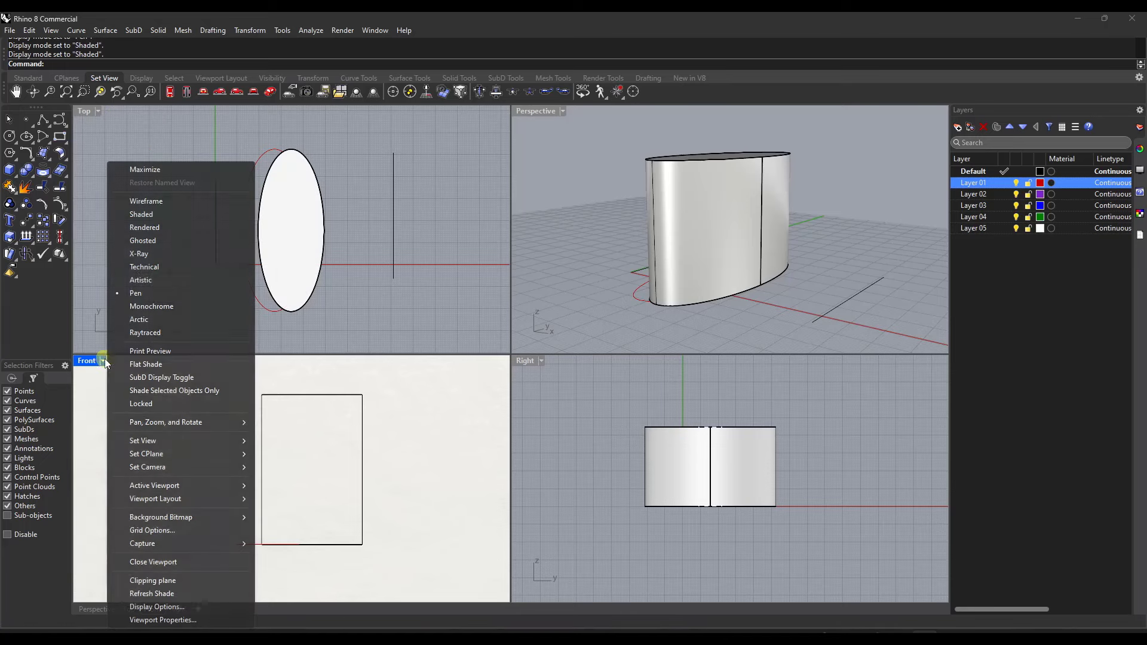
click(142, 216)
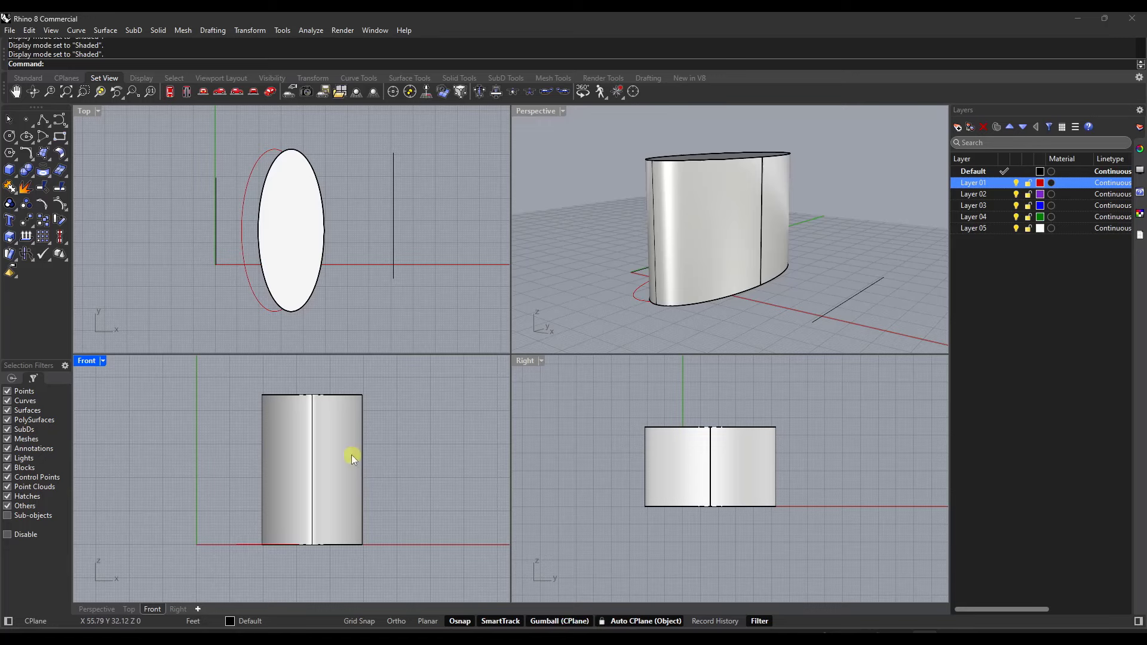
Make the Top, Front and Right viewports active one after another
click(130, 610)
click(152, 609)
click(179, 609)
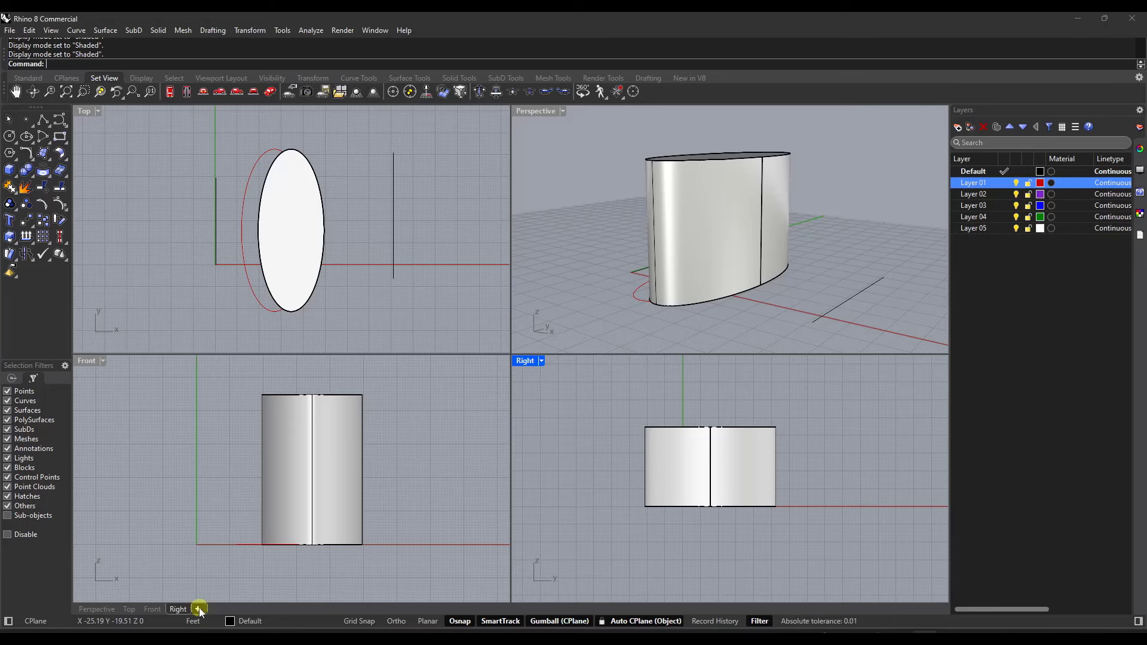
Change the viewport layout to the standard 3 Viewports arrangement
click(541, 361)
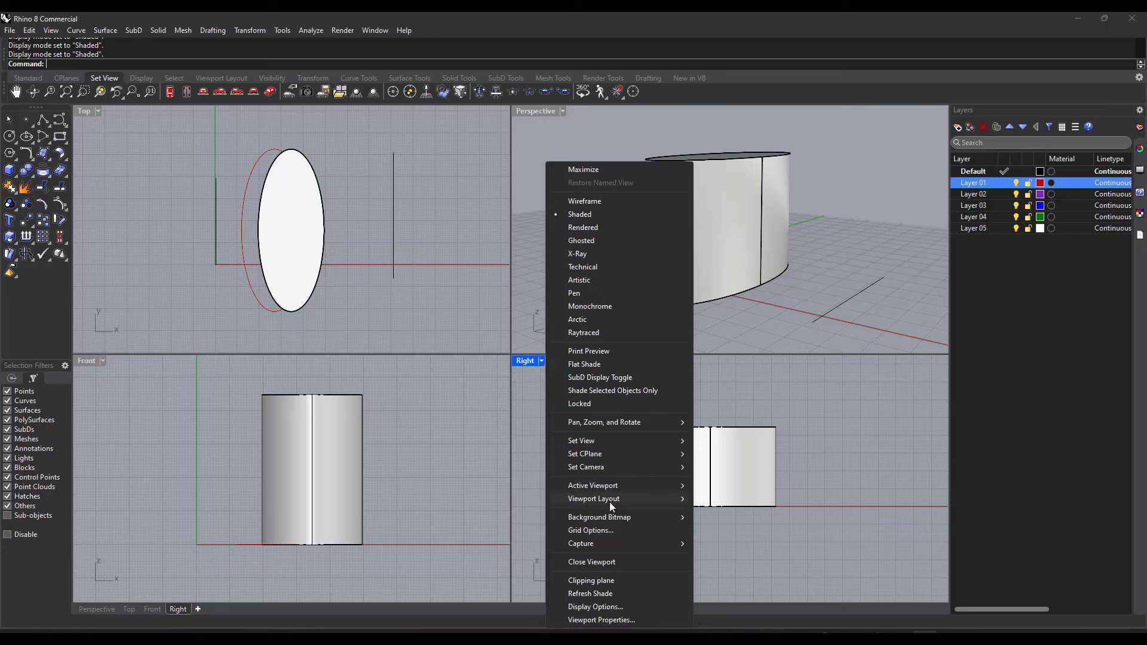
mouse_move(610, 501)
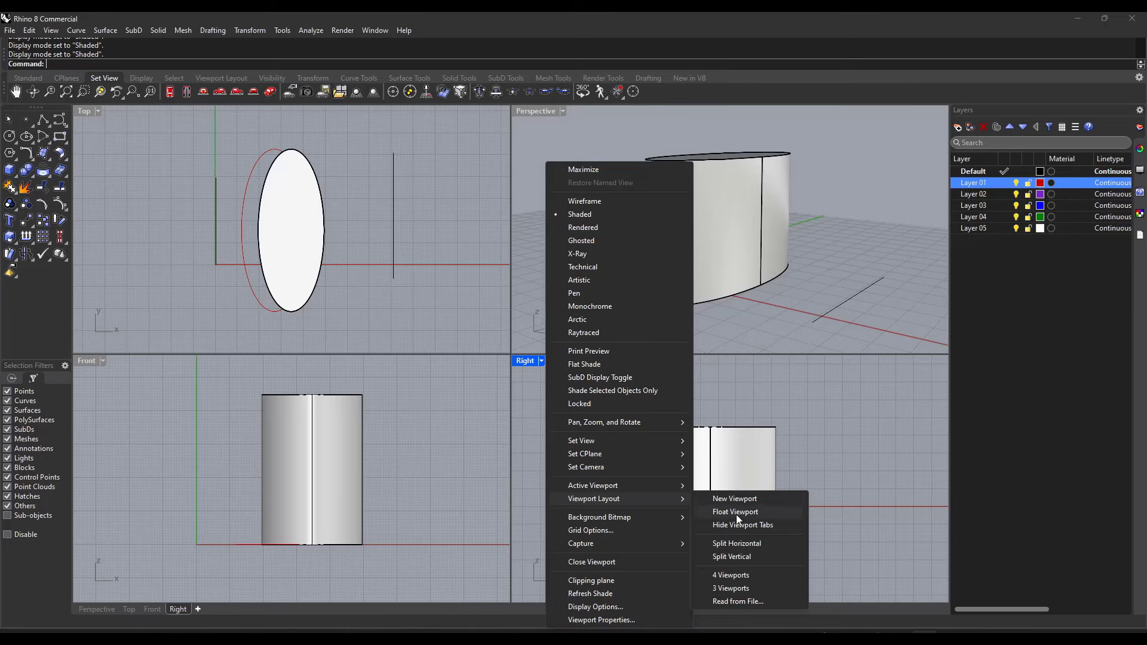
click(745, 590)
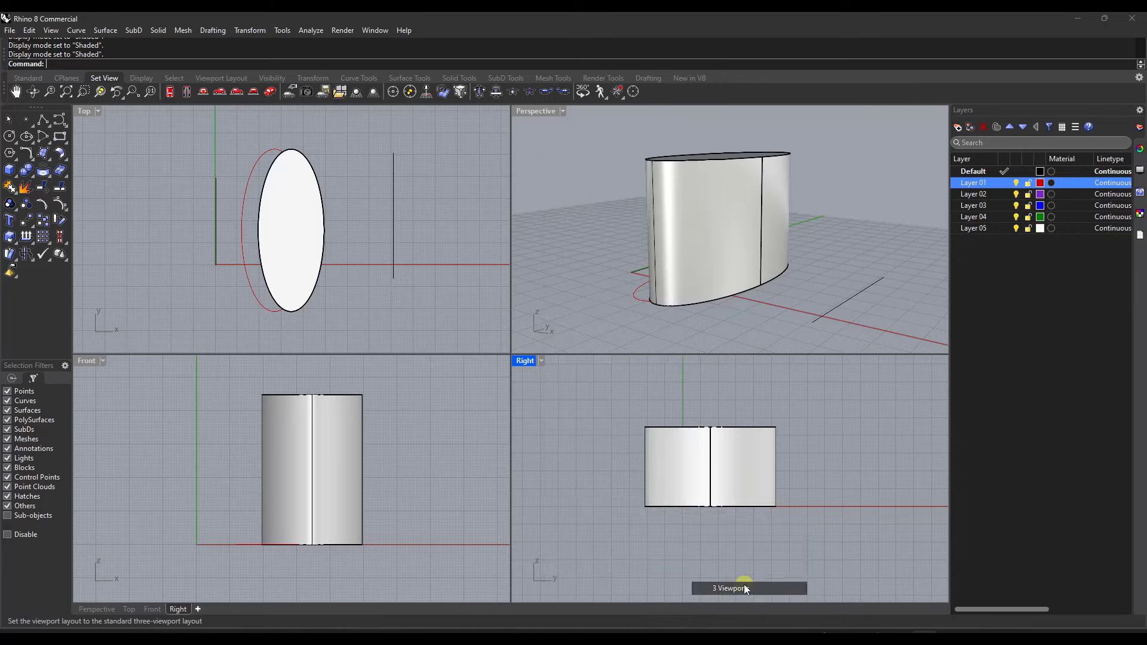
Switch the viewport layout back to the standard 4 Viewports arrangement
click(102, 112)
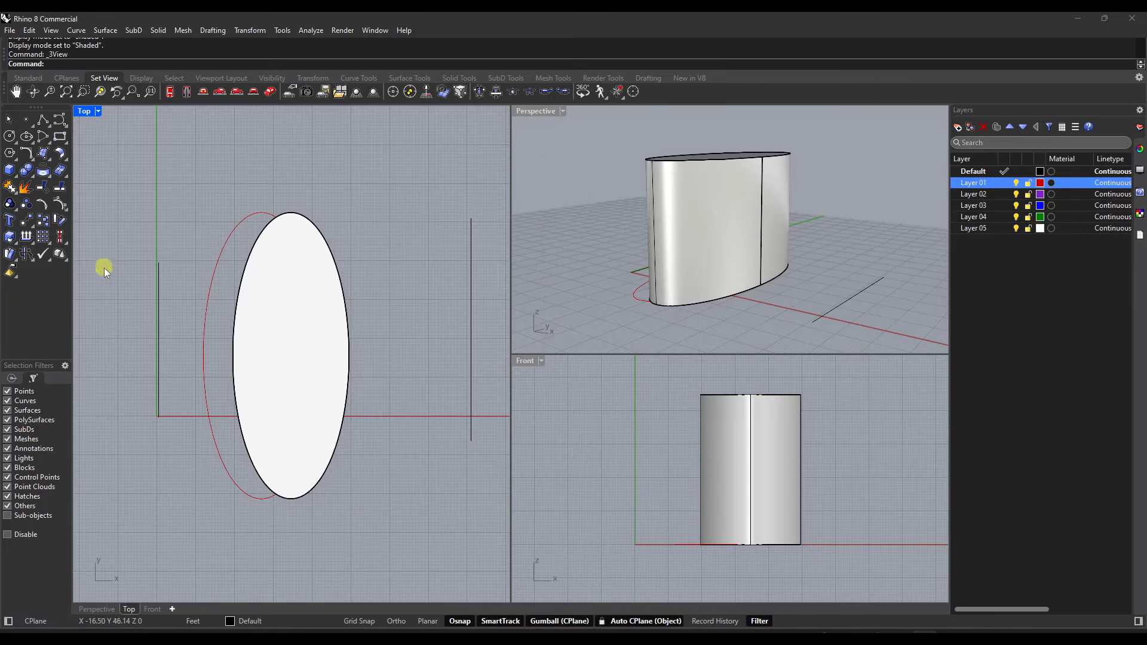
click(98, 111)
mouse_move(145, 453)
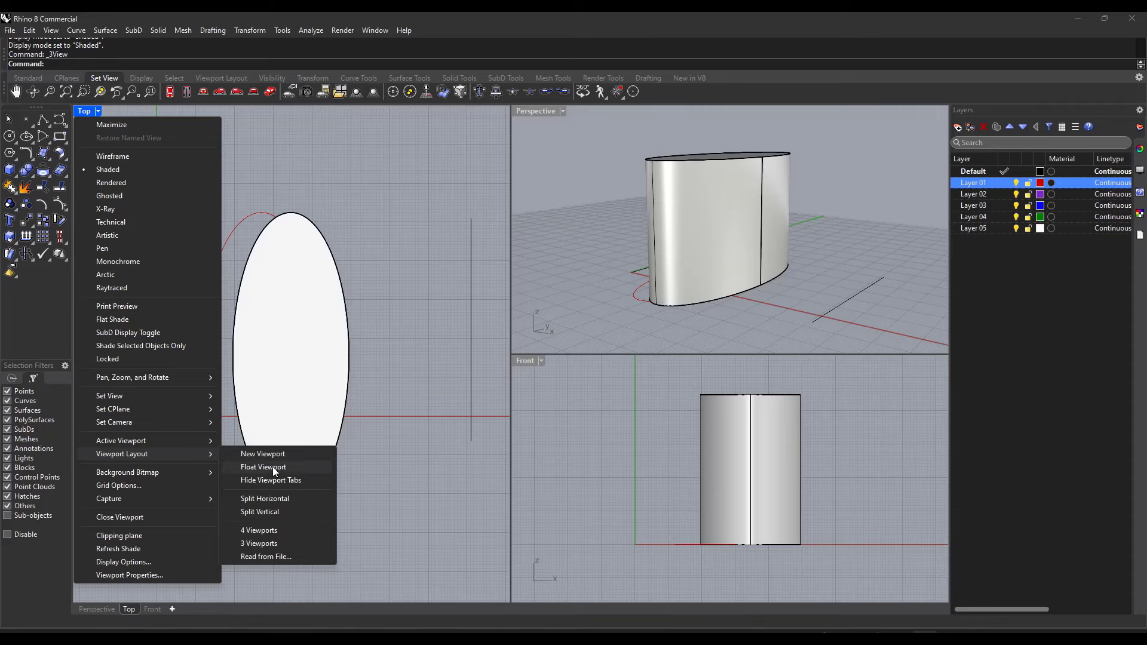
click(266, 530)
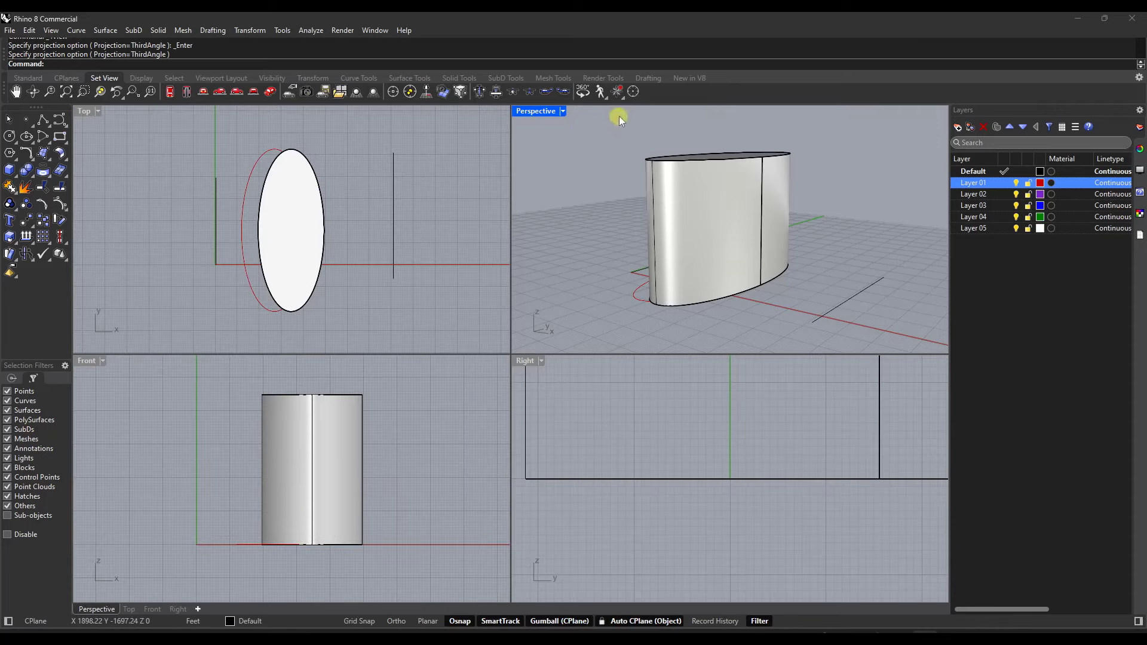
click(563, 111)
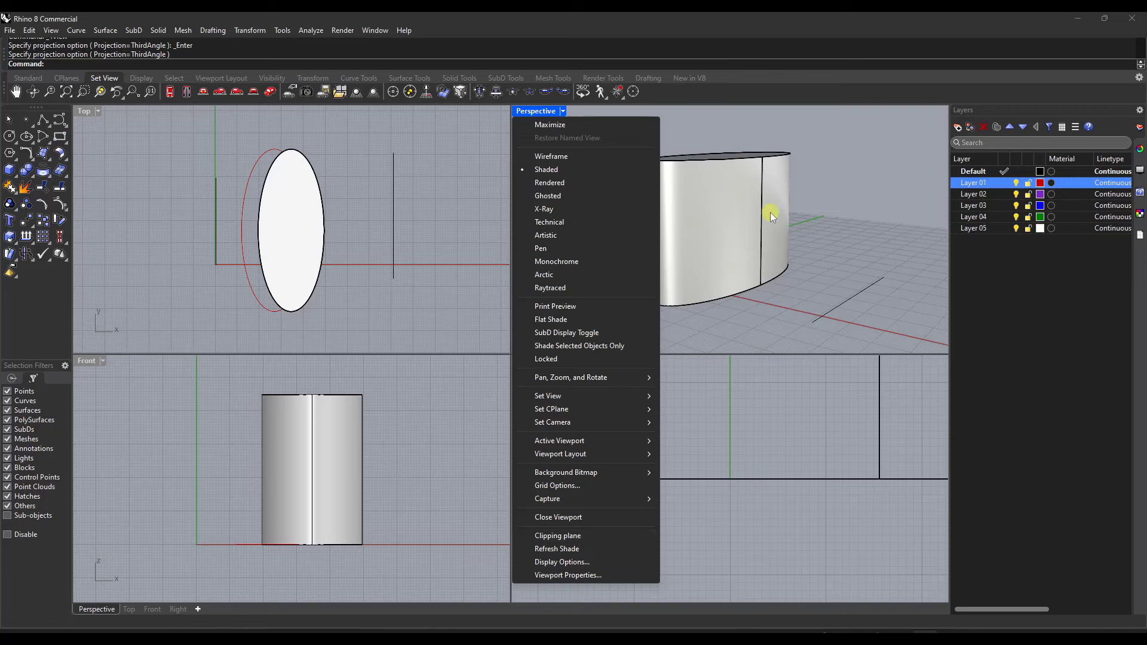
click(822, 165)
scroll(773, 228, down, 5)
scroll(820, 210, up, 3)
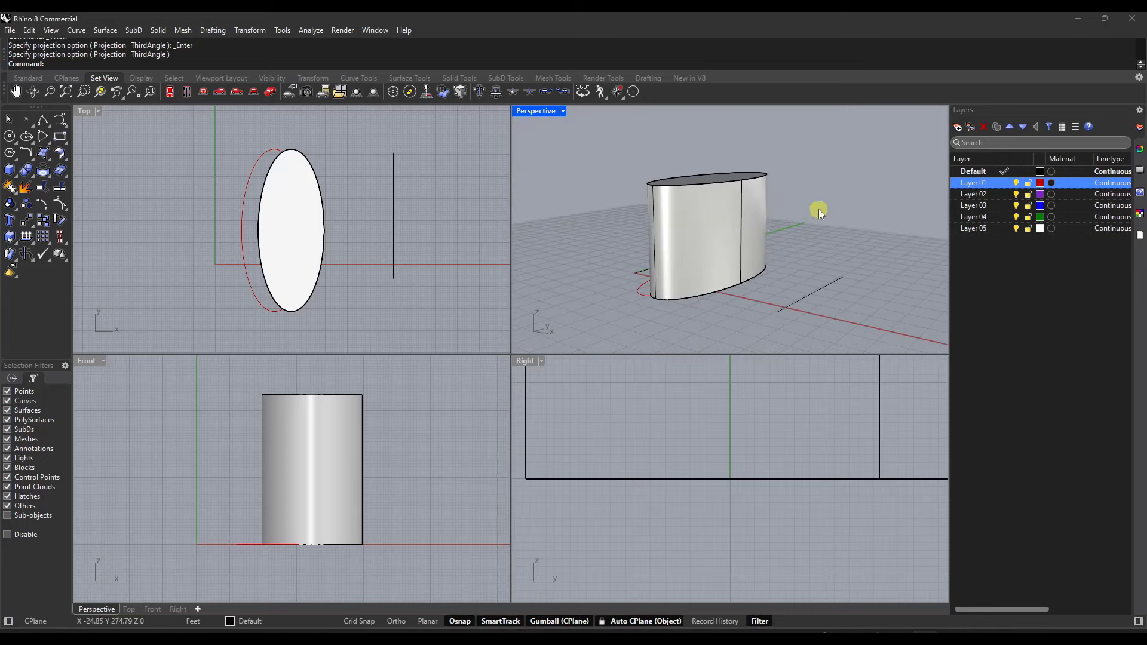
right_drag(772, 232, 729, 223)
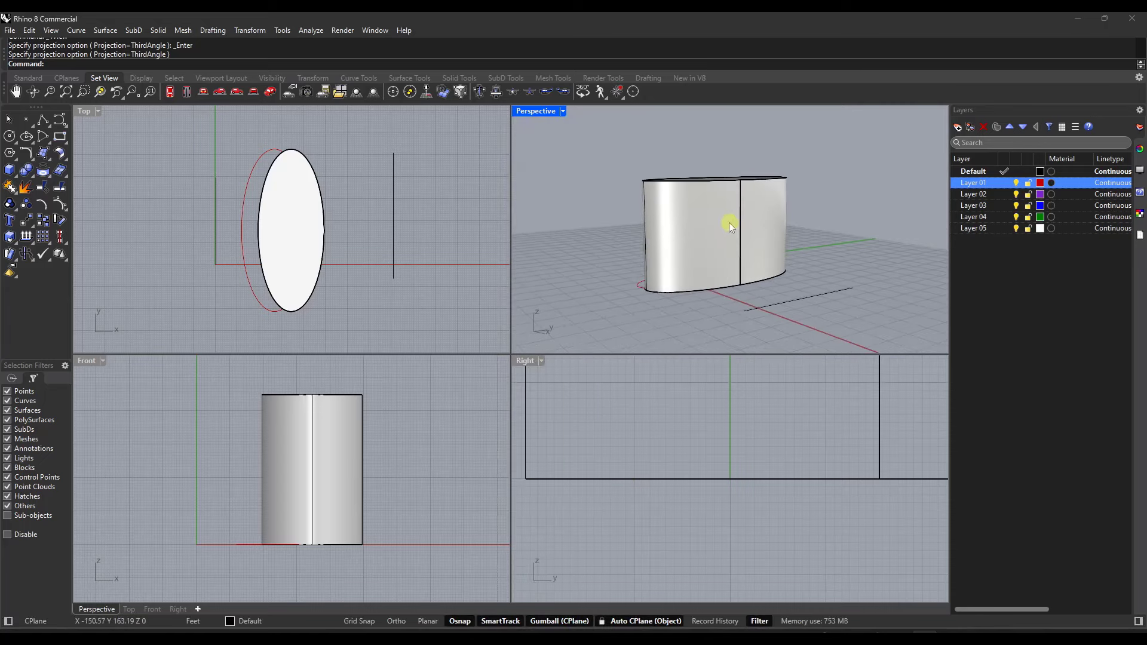
Close the Perspective viewport and the Right viewport
click(564, 111)
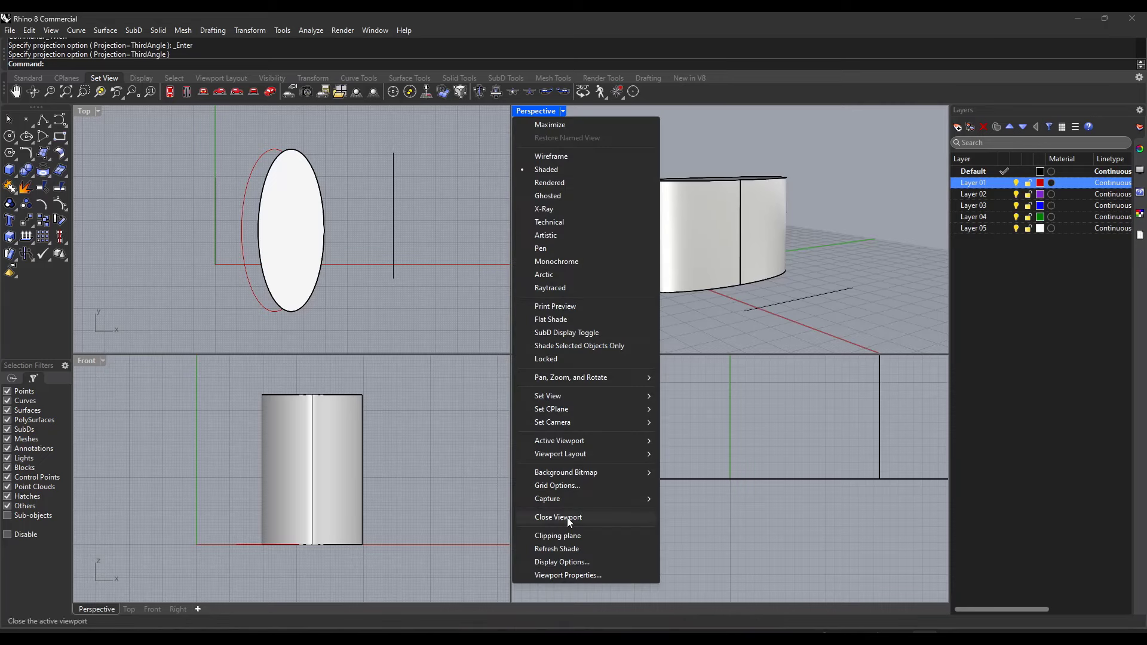
click(569, 523)
click(541, 361)
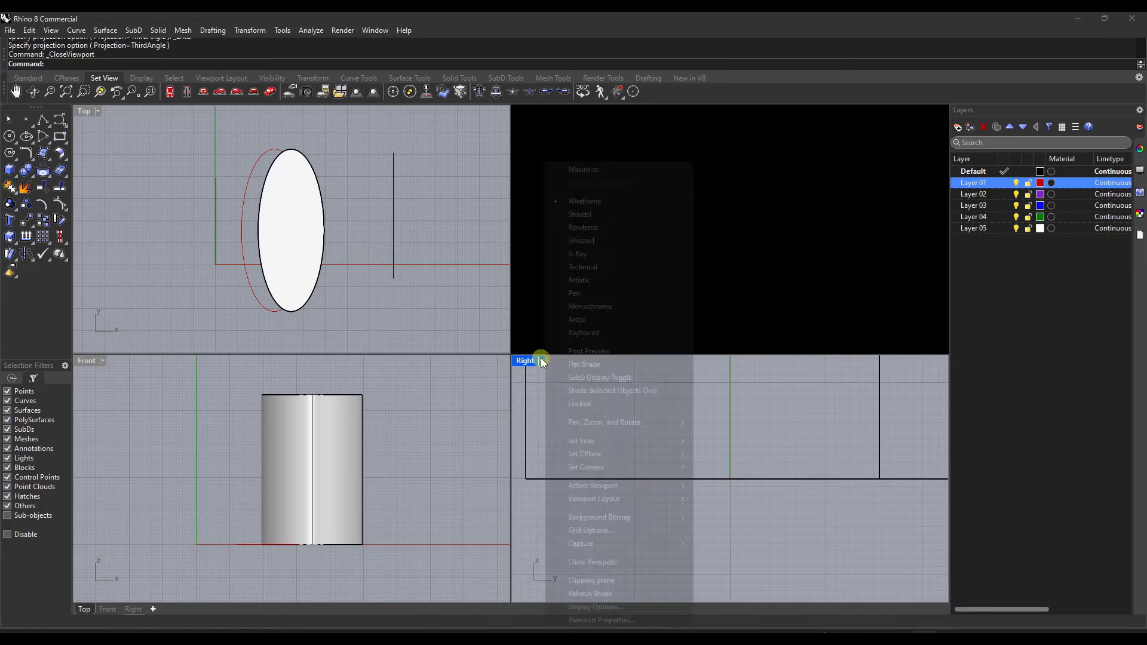
click(597, 563)
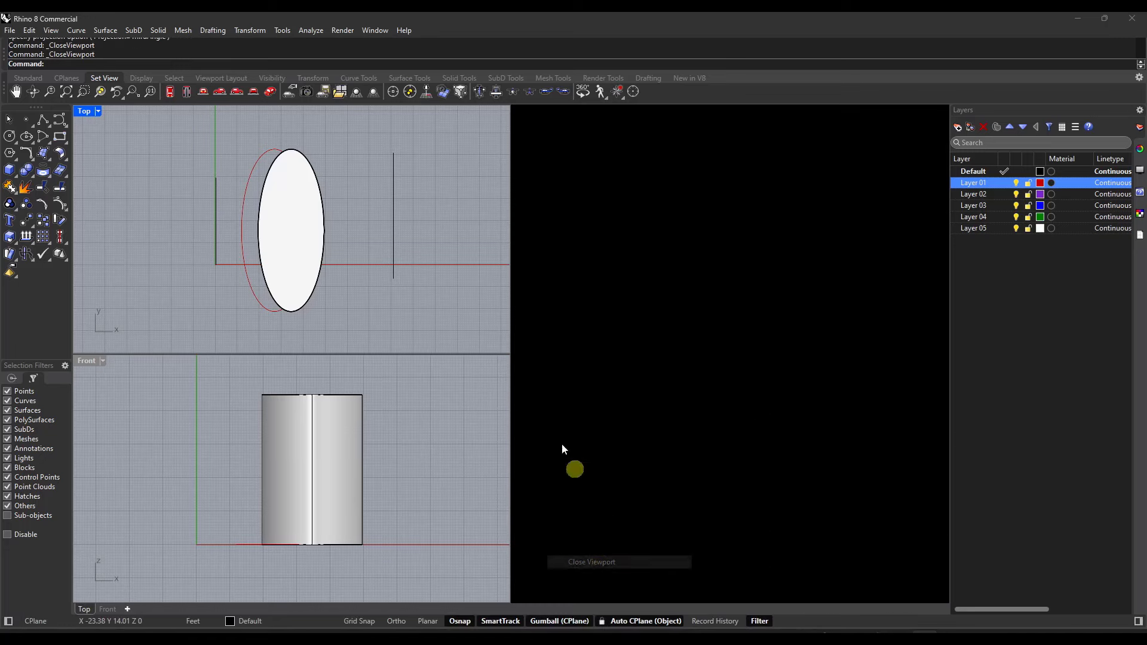
Resize the Front viewport at both sides and move it so it overlaps the lower corner of the Top viewport
drag(510, 402, 722, 403)
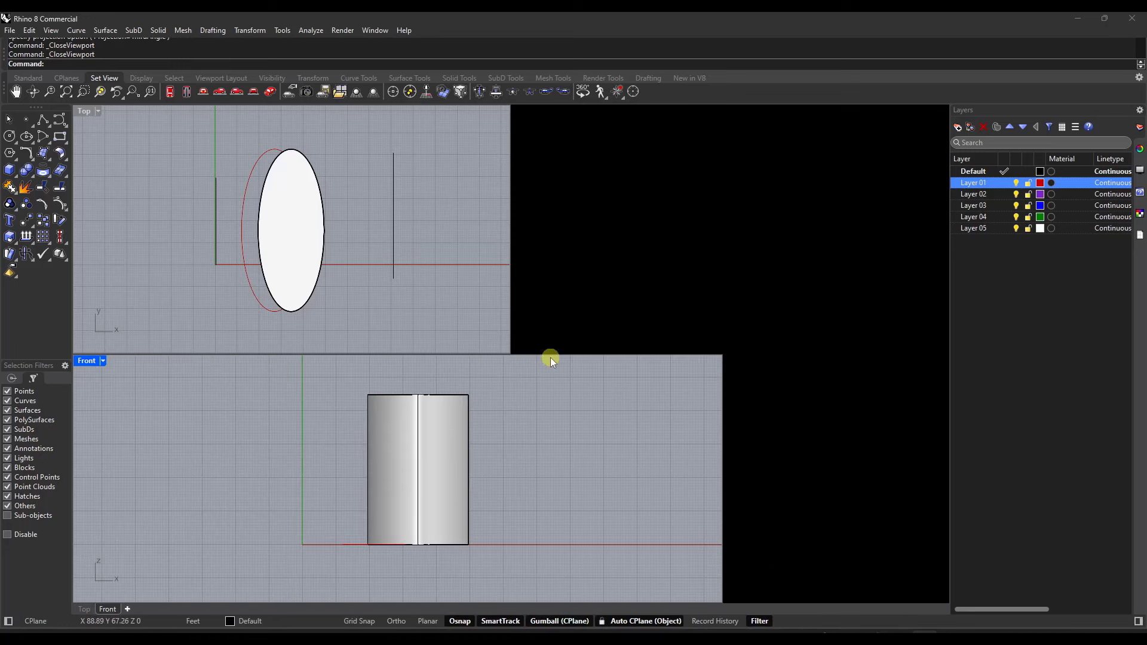
drag(84, 362, 336, 273)
click(327, 327)
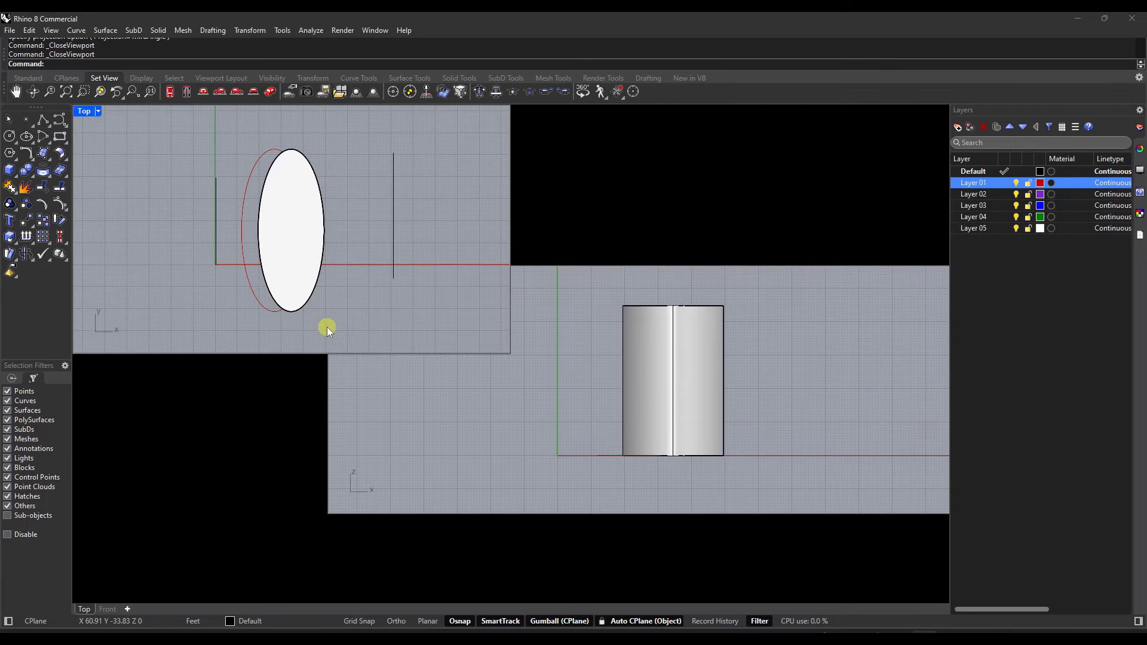
click(344, 357)
drag(328, 321, 565, 326)
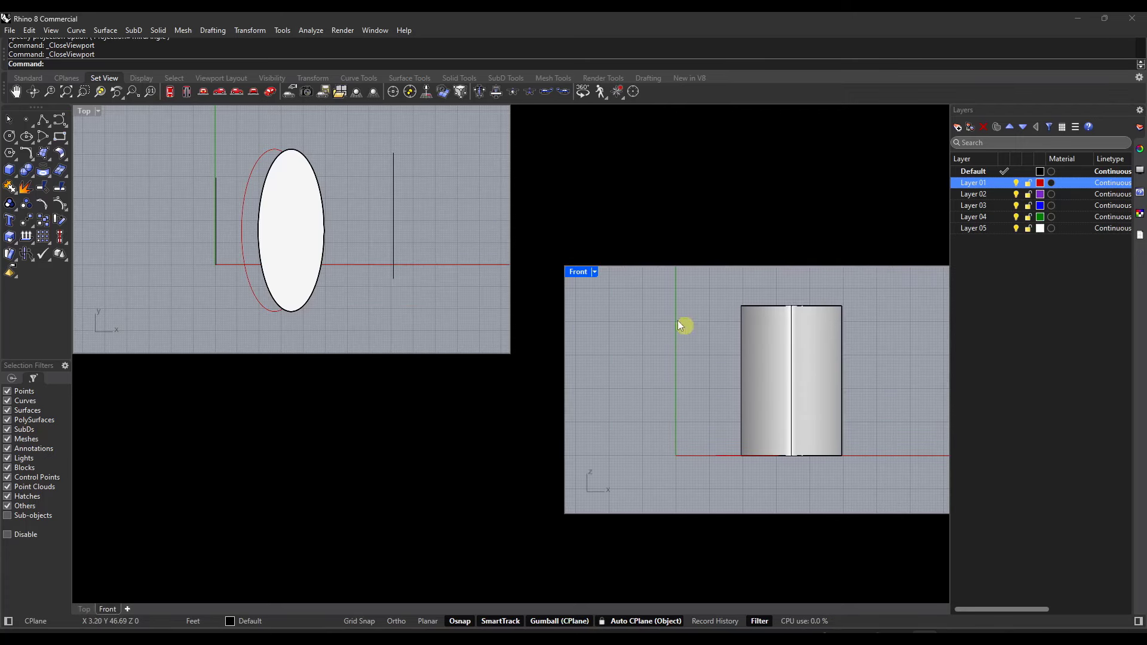
drag(568, 284, 386, 307)
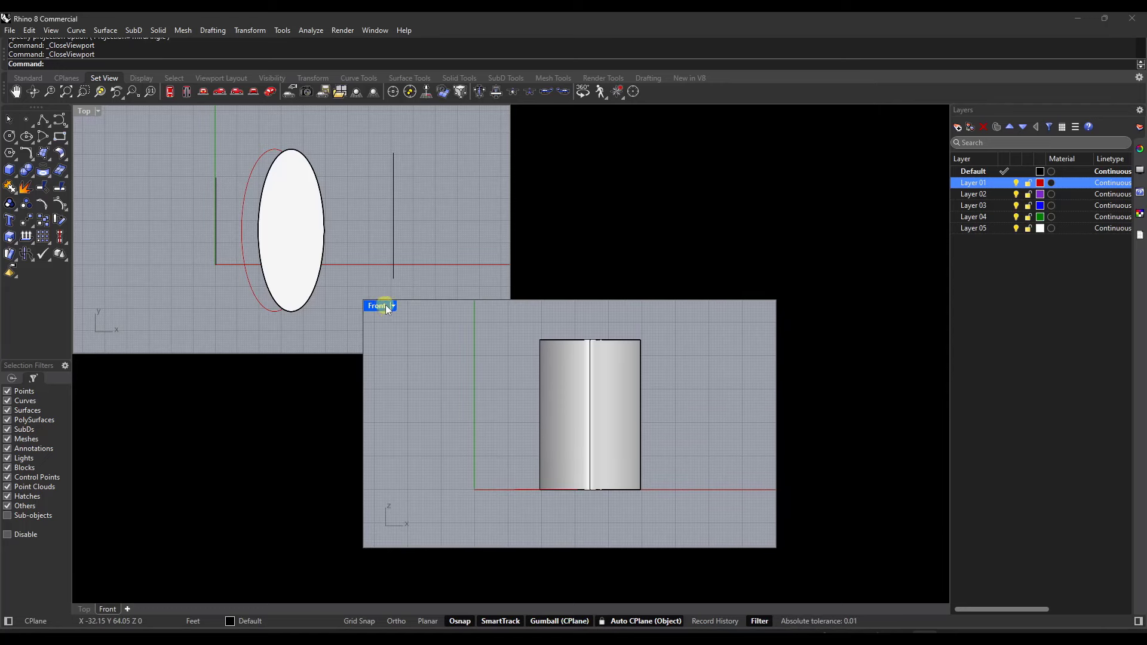
Reset the rearranged viewports to the default 4 Viewports layout
click(394, 306)
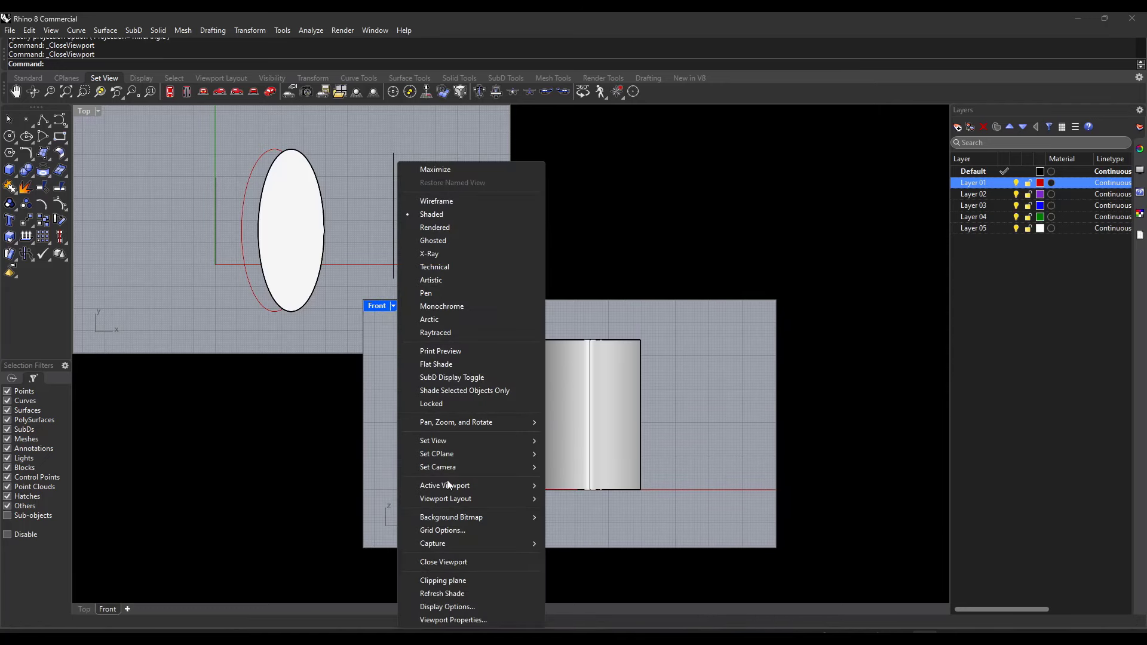
mouse_move(448, 496)
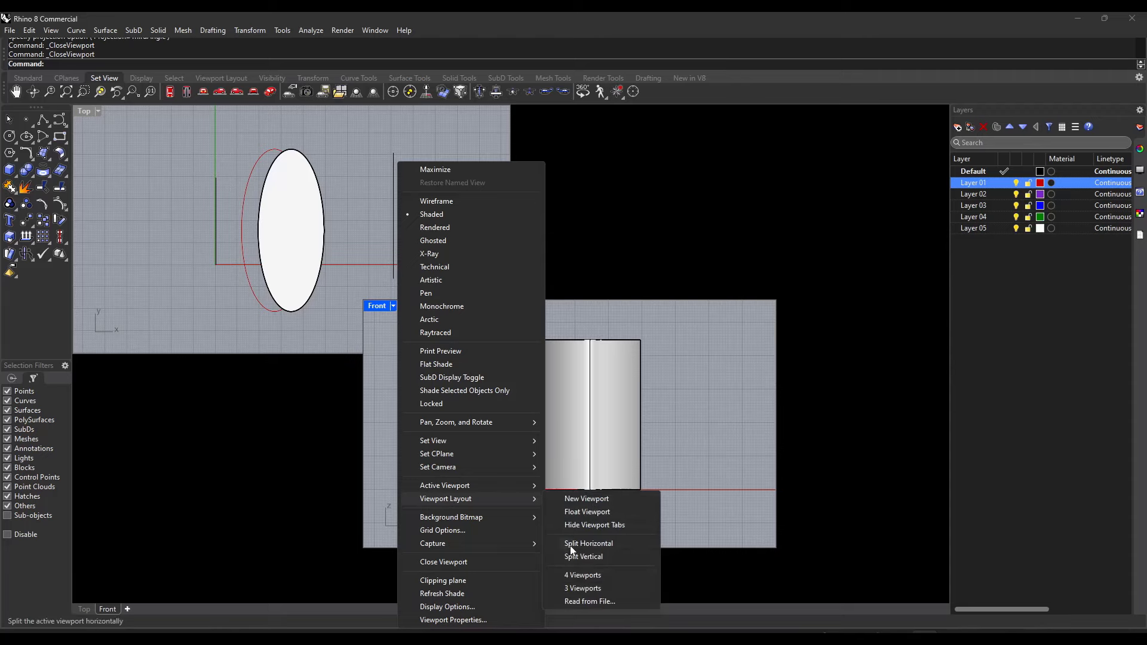
click(573, 577)
Maximize the Perspective viewport and orbit around the elliptical extrusion
right_drag(646, 224, 589, 143)
double_click(540, 110)
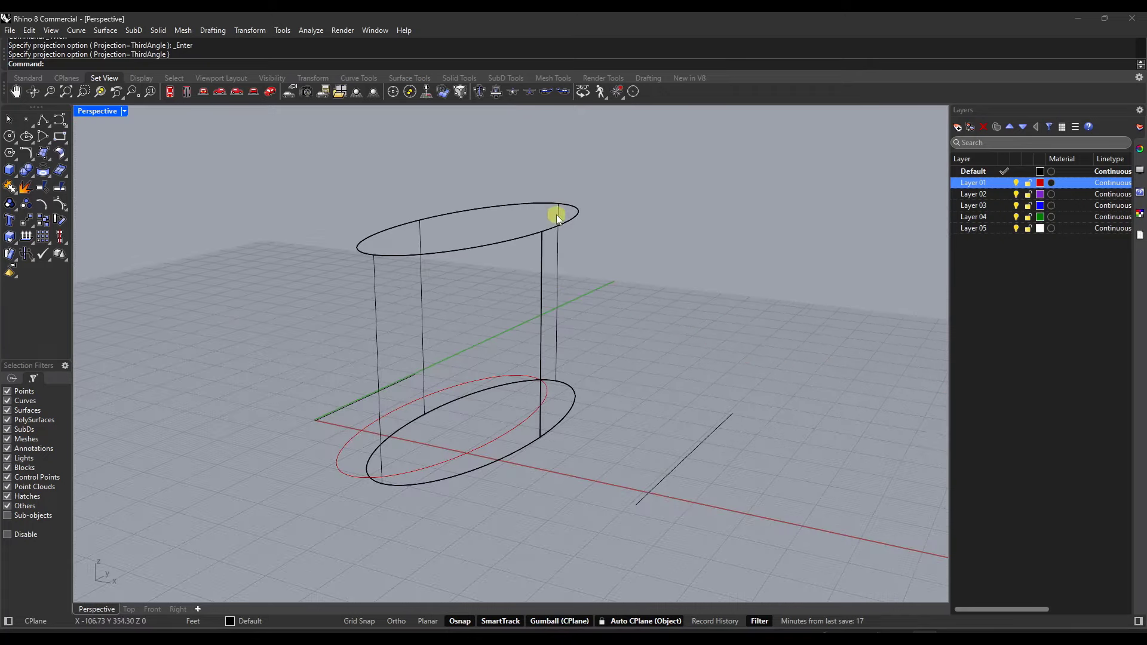
right_drag(554, 213, 514, 325)
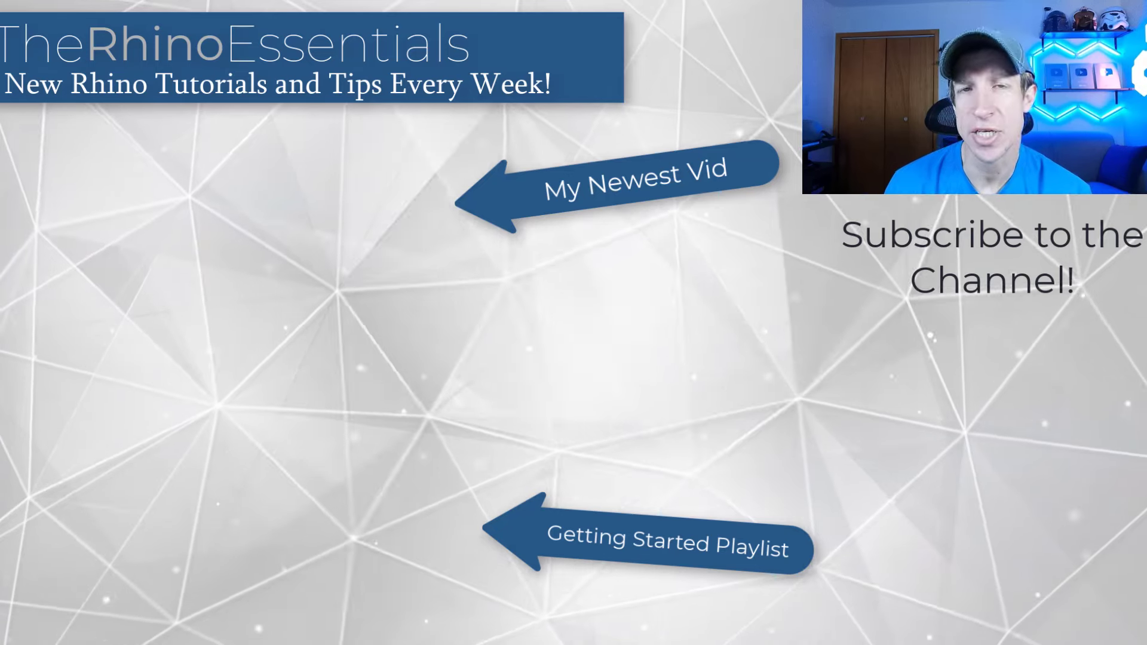